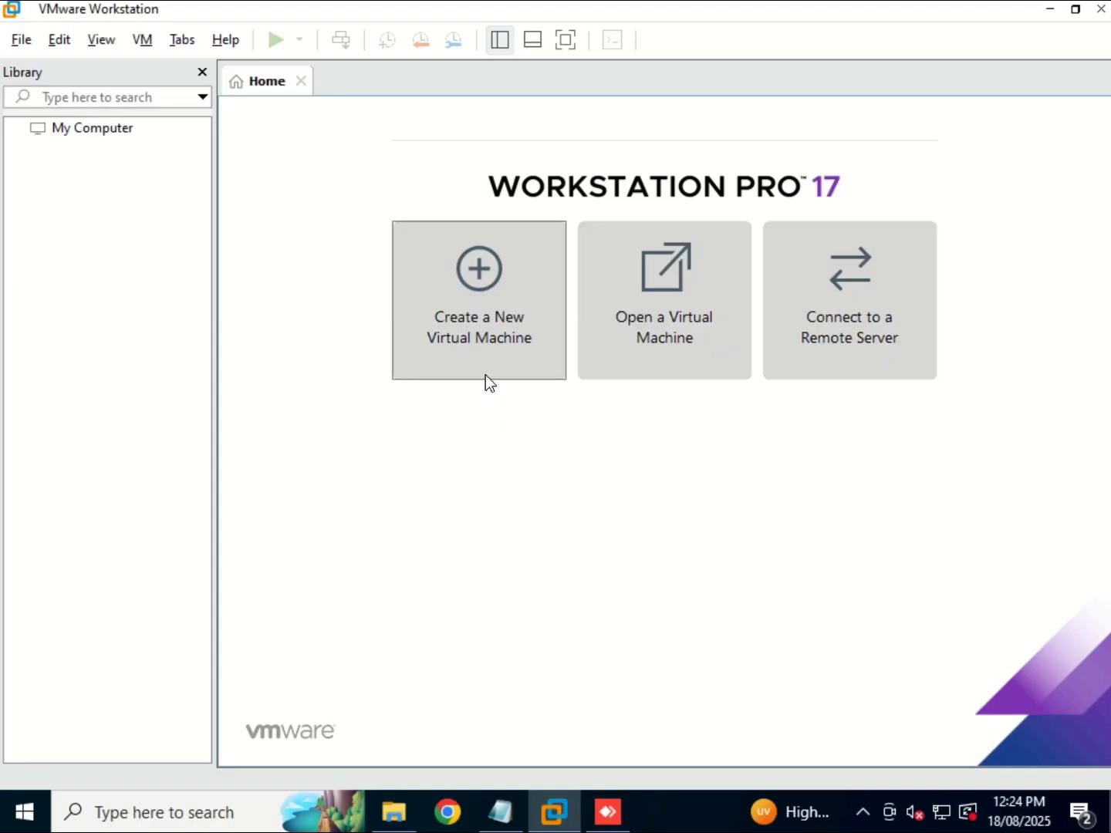
# Start a Custom new-VM wizard with default hardware compatibility, choosing to install the OS later.
pyautogui.click(486, 305)
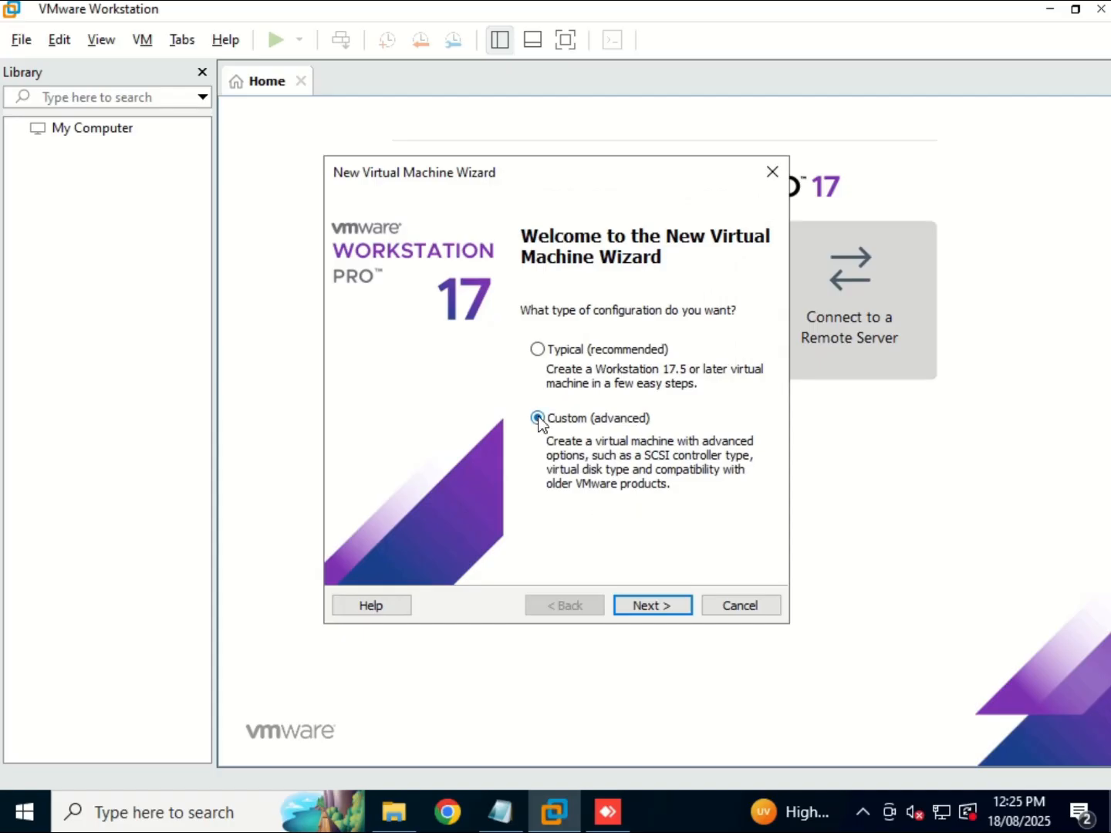
pyautogui.click(656, 604)
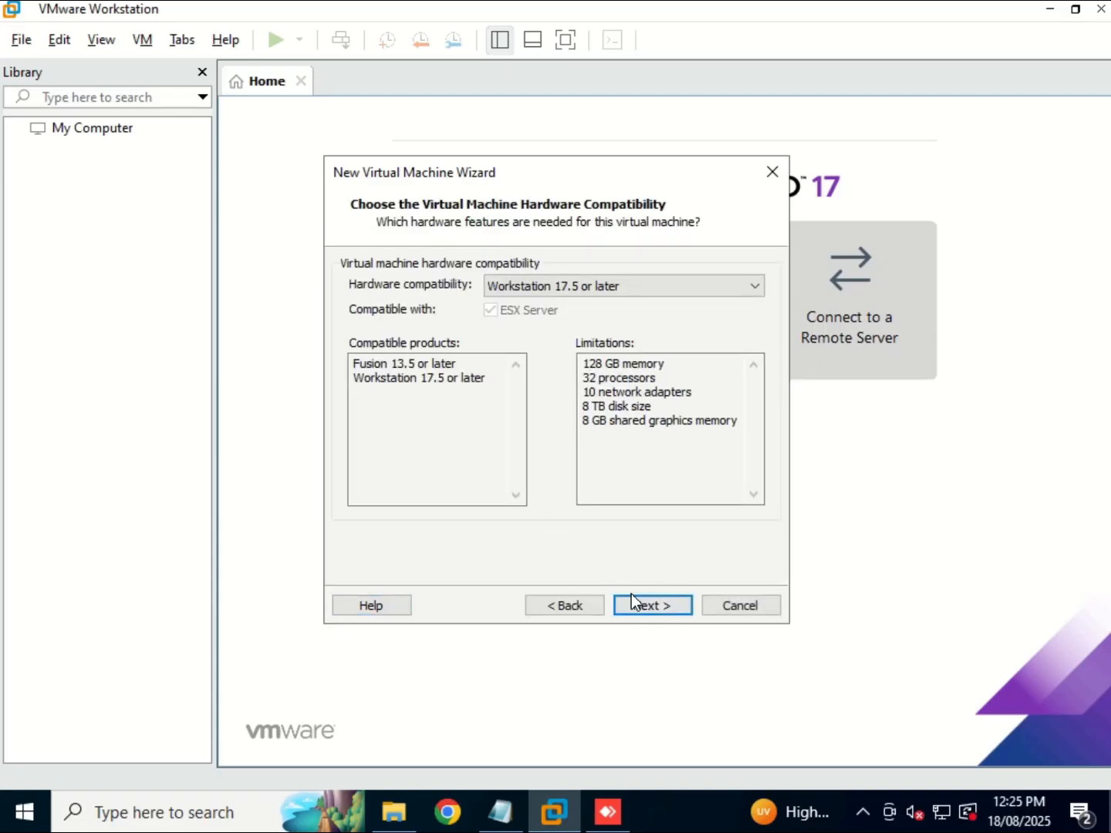
pyautogui.click(651, 606)
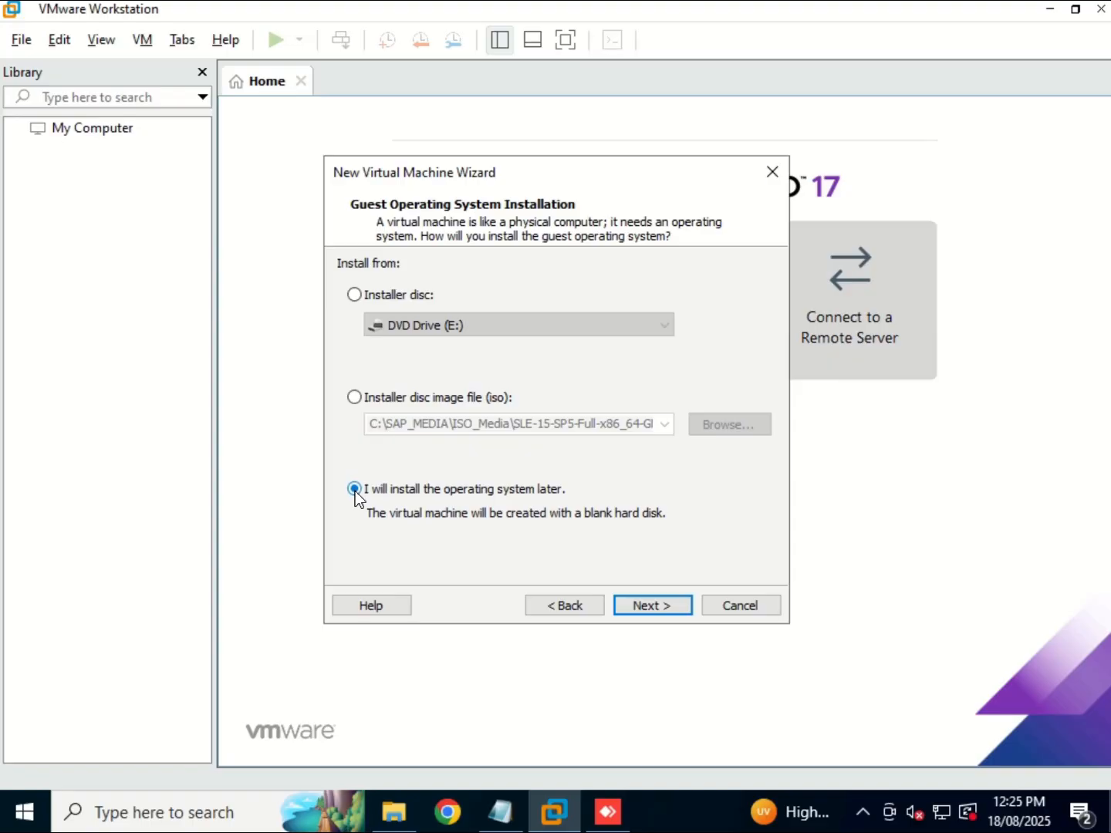
pyautogui.click(676, 605)
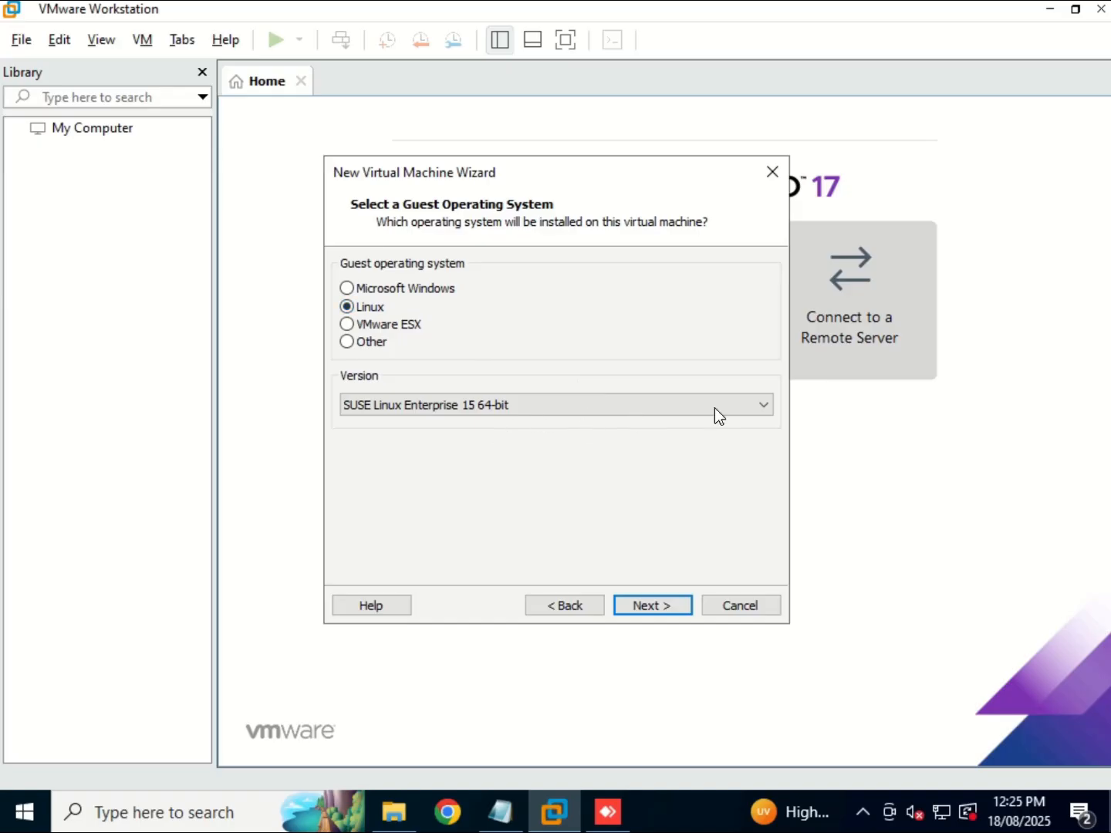
# Confirm SUSE Linux Enterprise 15 64-bit as the guest version and move on to naming.
pyautogui.click(767, 406)
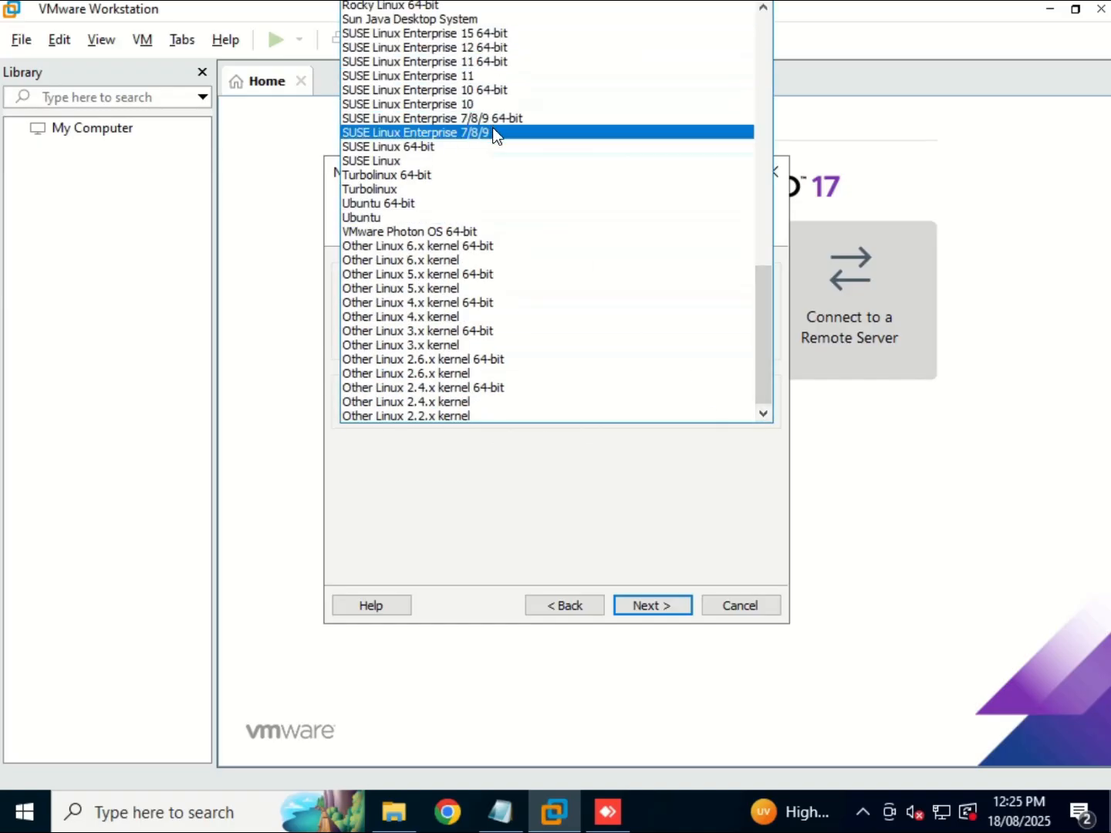
pyautogui.click(468, 34)
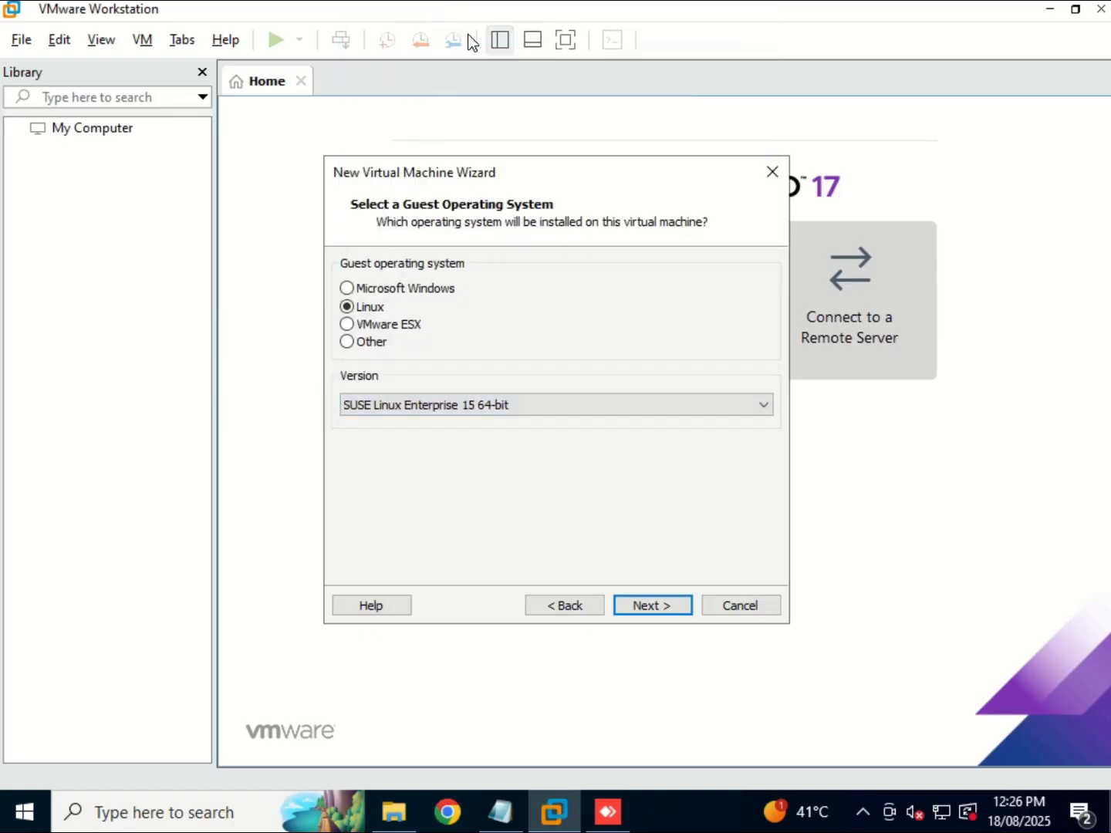
pyautogui.click(649, 607)
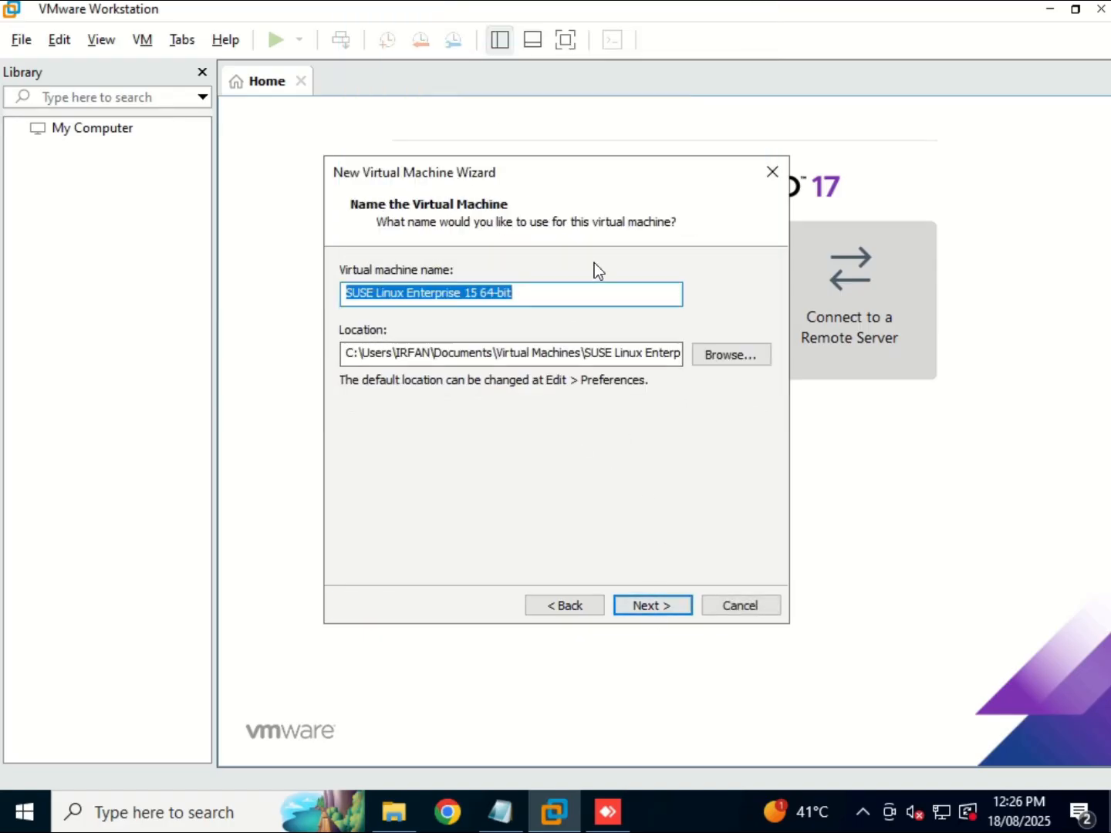
# Name the VM SAPDEMO and browse to New Volume (D:) for its location.
pyautogui.press('BackSpace')
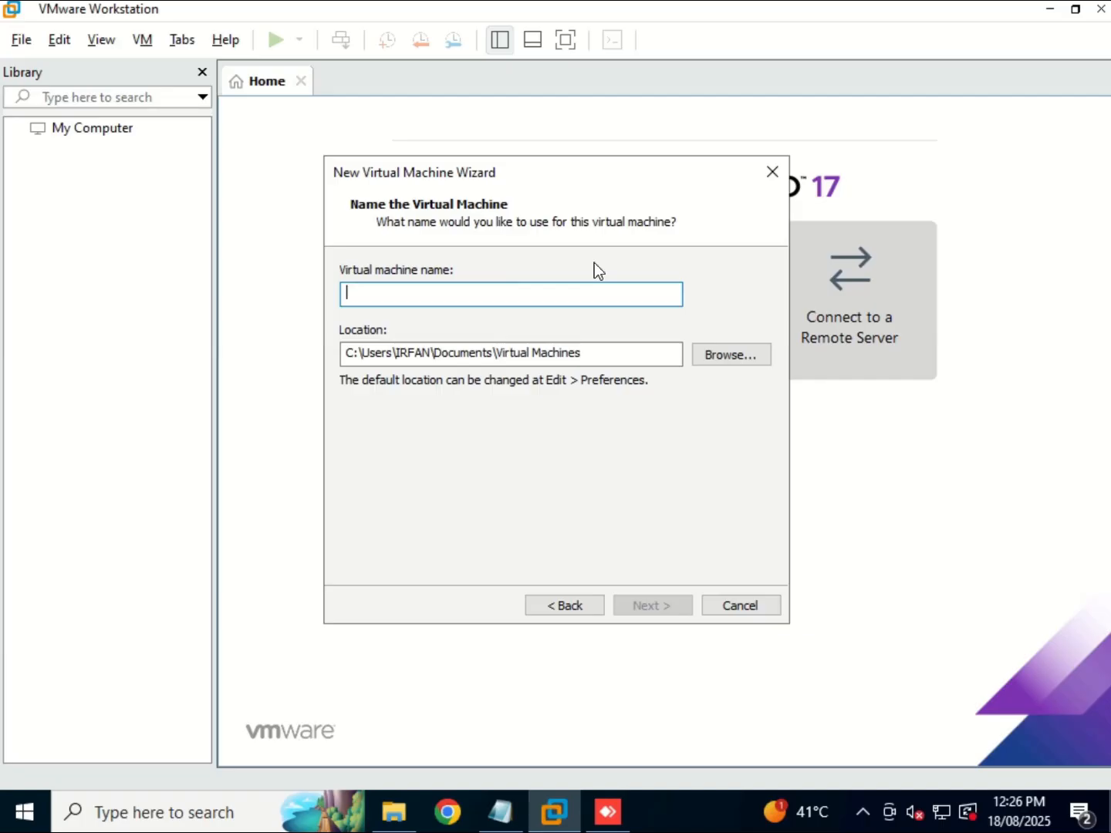
pyautogui.write('SAP')
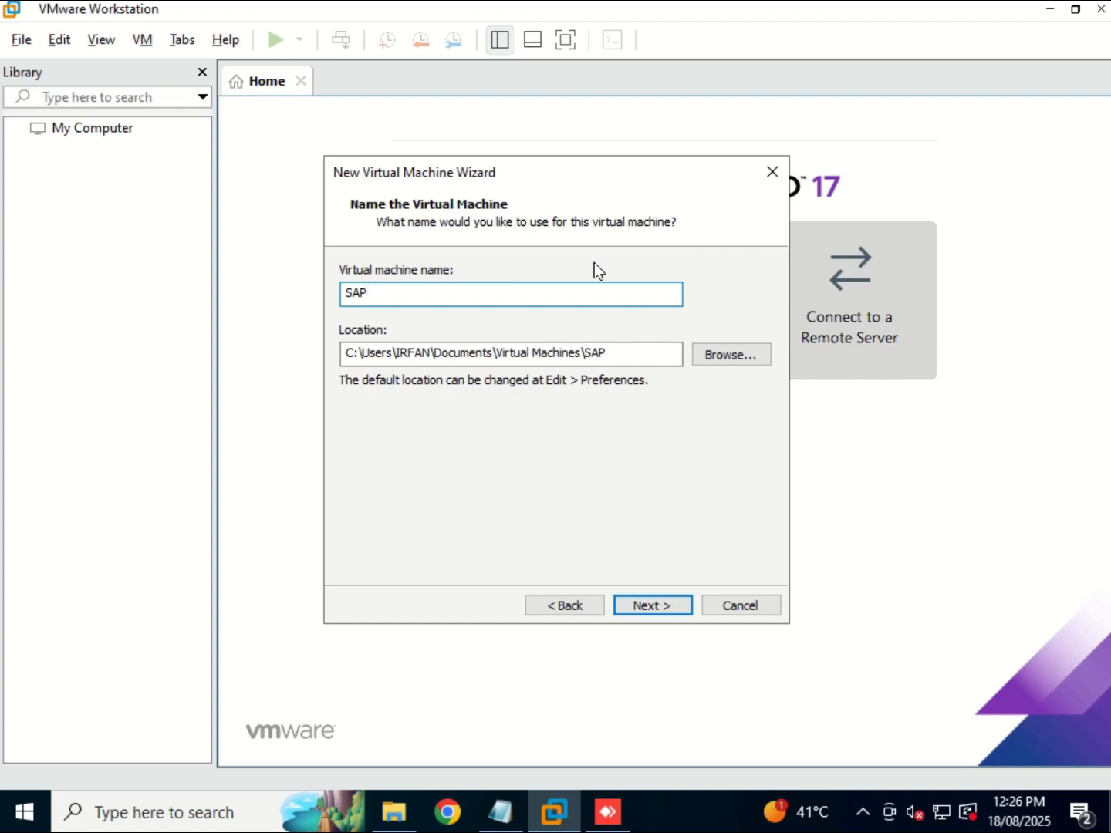
pyautogui.write('DEMO')
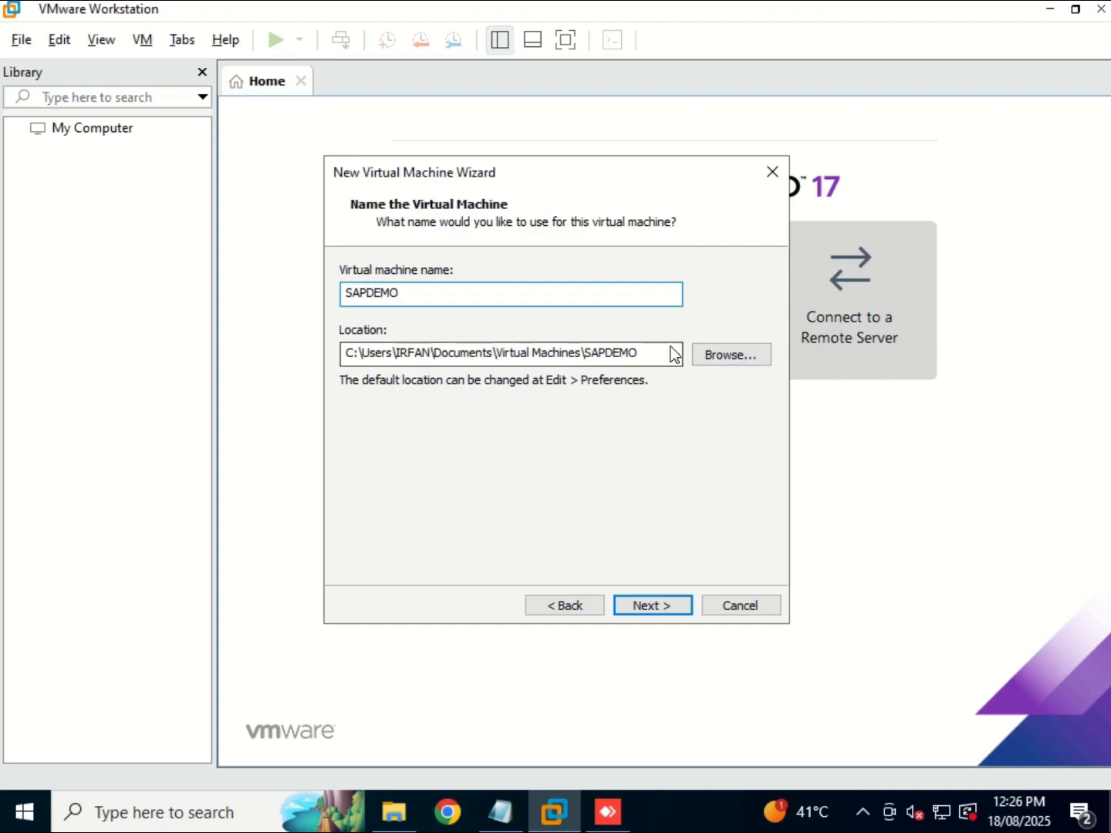
pyautogui.click(717, 356)
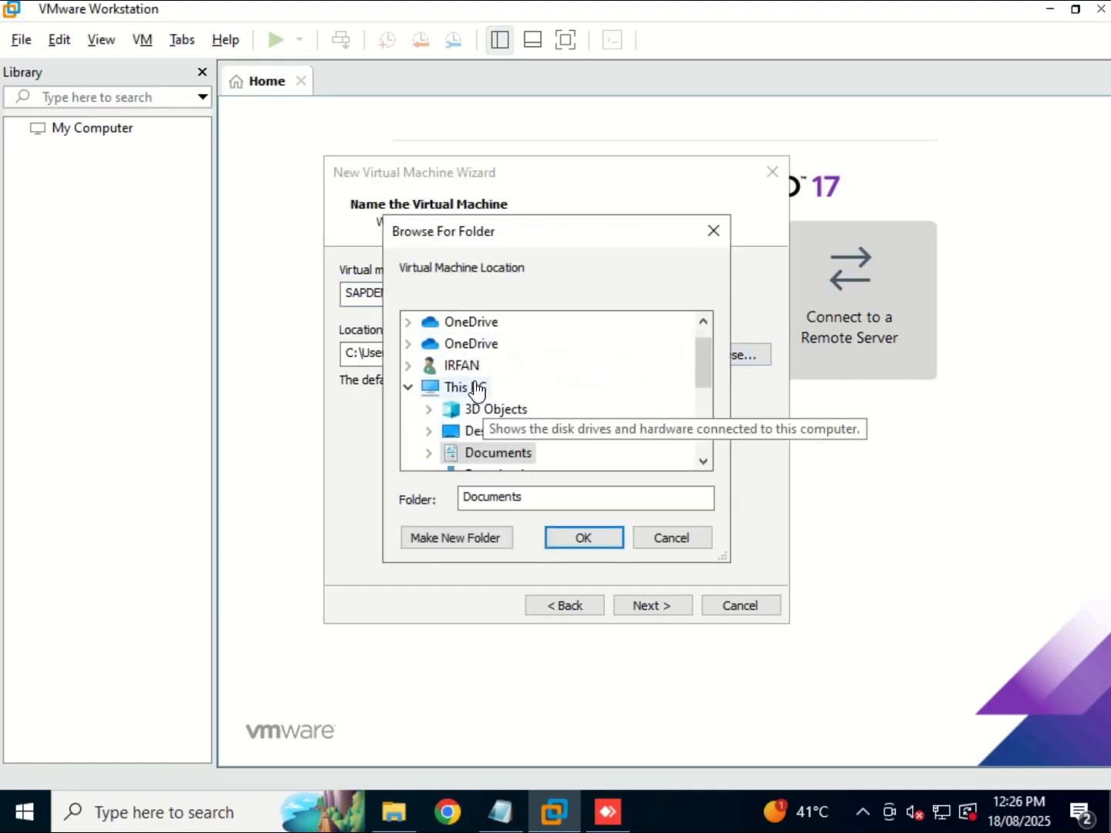
pyautogui.click(476, 387)
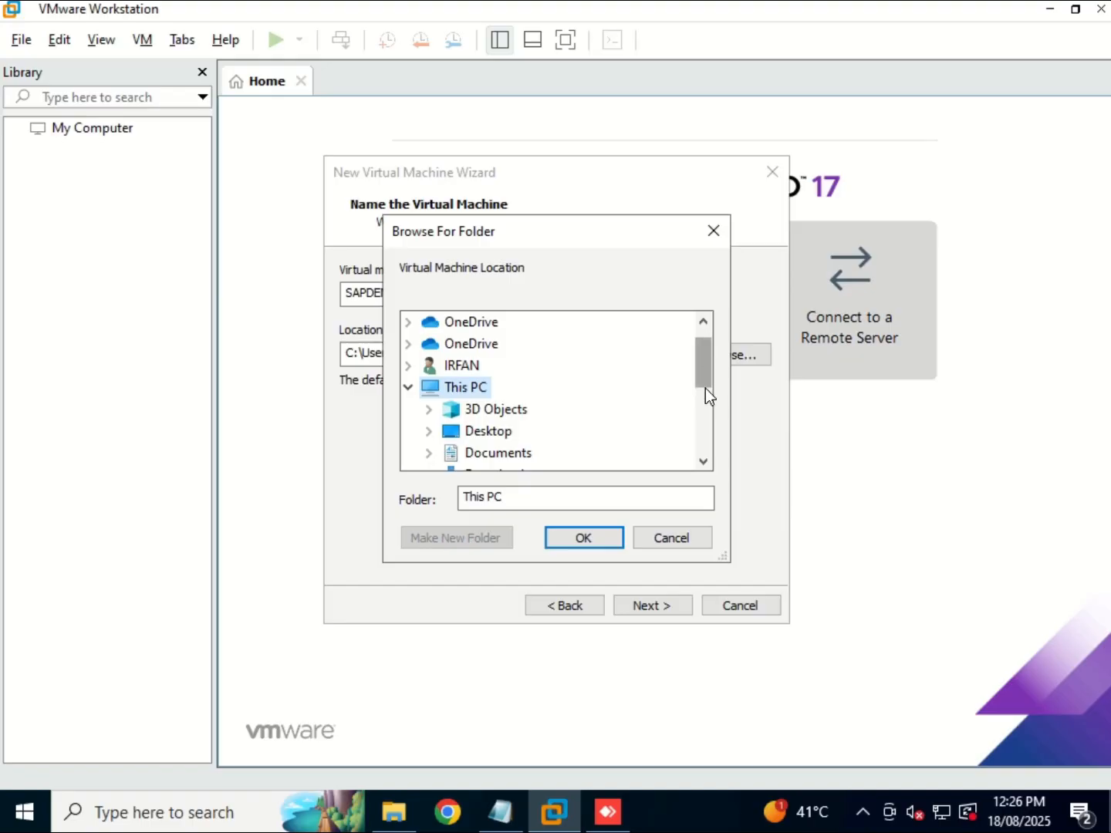
pyautogui.scroll(-3, 704, 388)
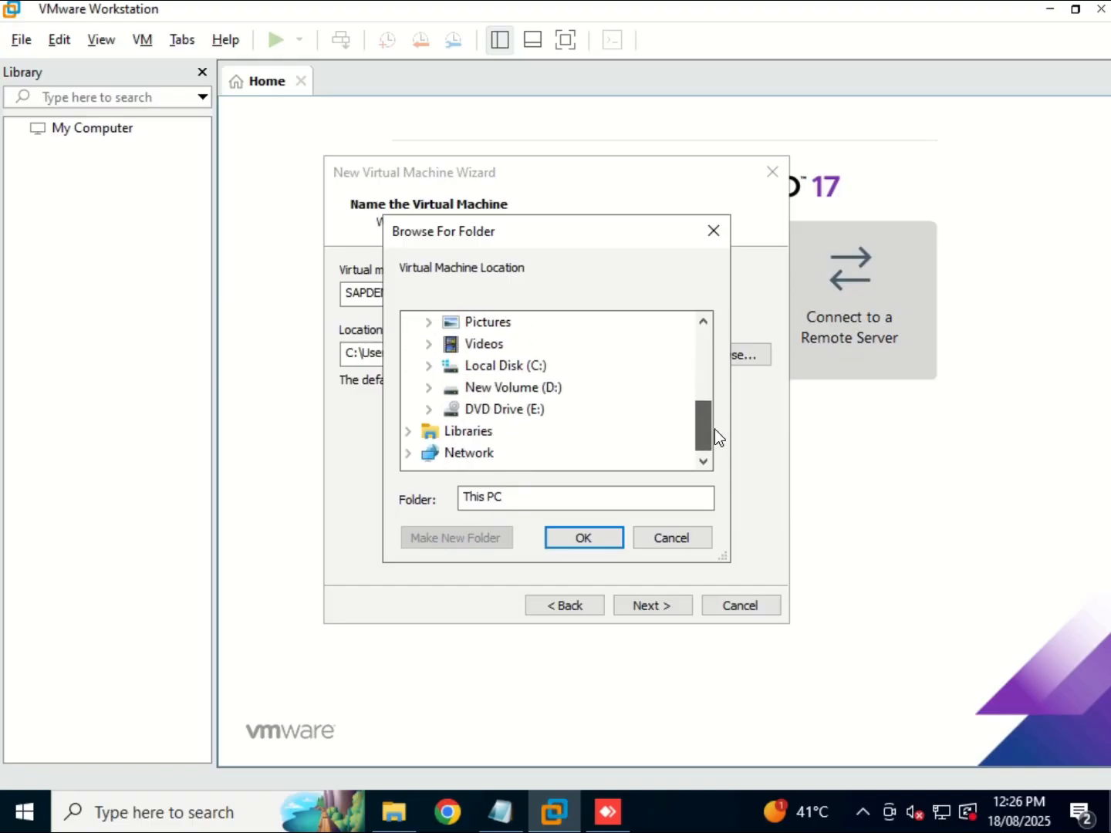
pyautogui.doubleClick(502, 395)
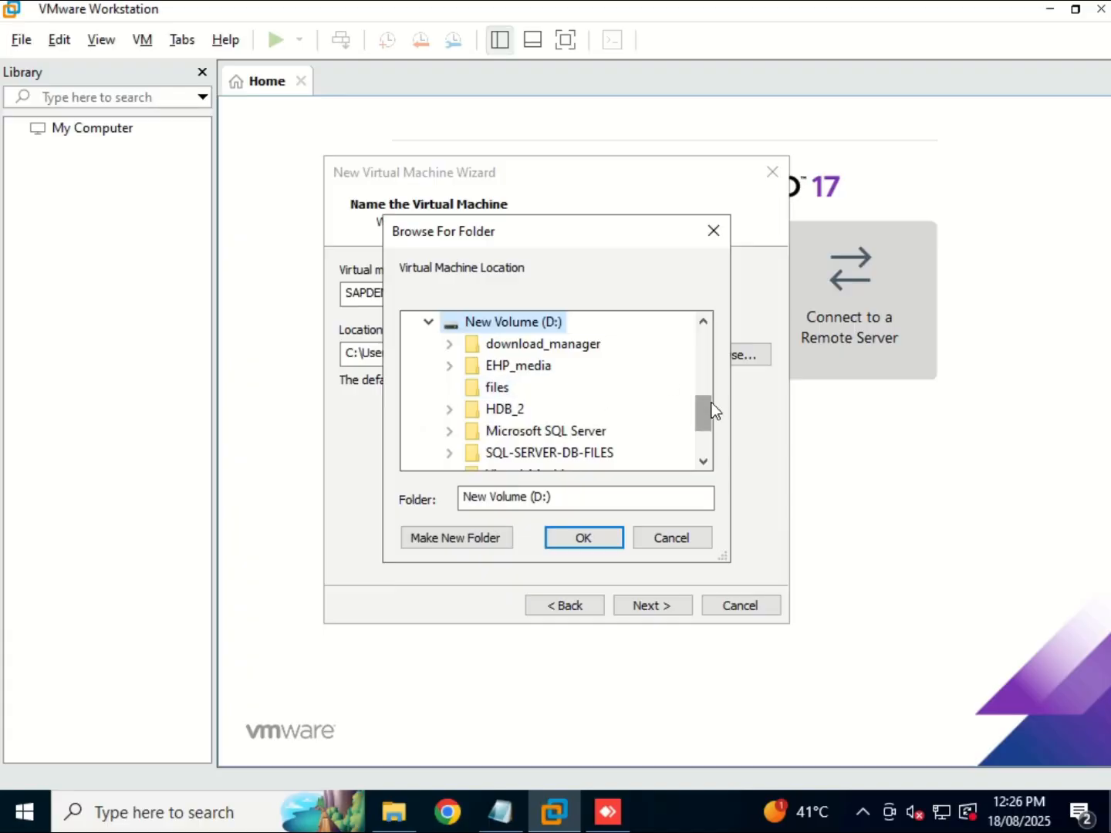
# Set the VM location to D:\Virtual_Machines\SAPDEMO.
pyautogui.moveTo(705, 417); pyautogui.dragTo(661, 427)
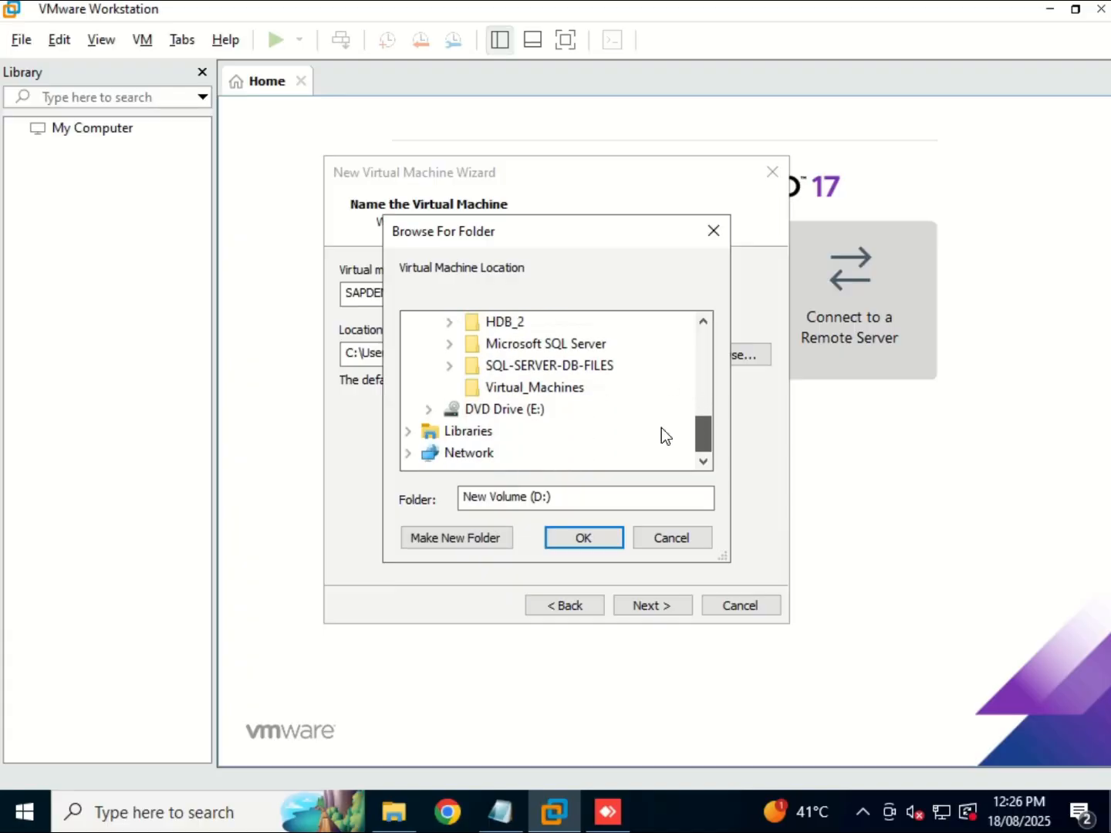
pyautogui.click(573, 392)
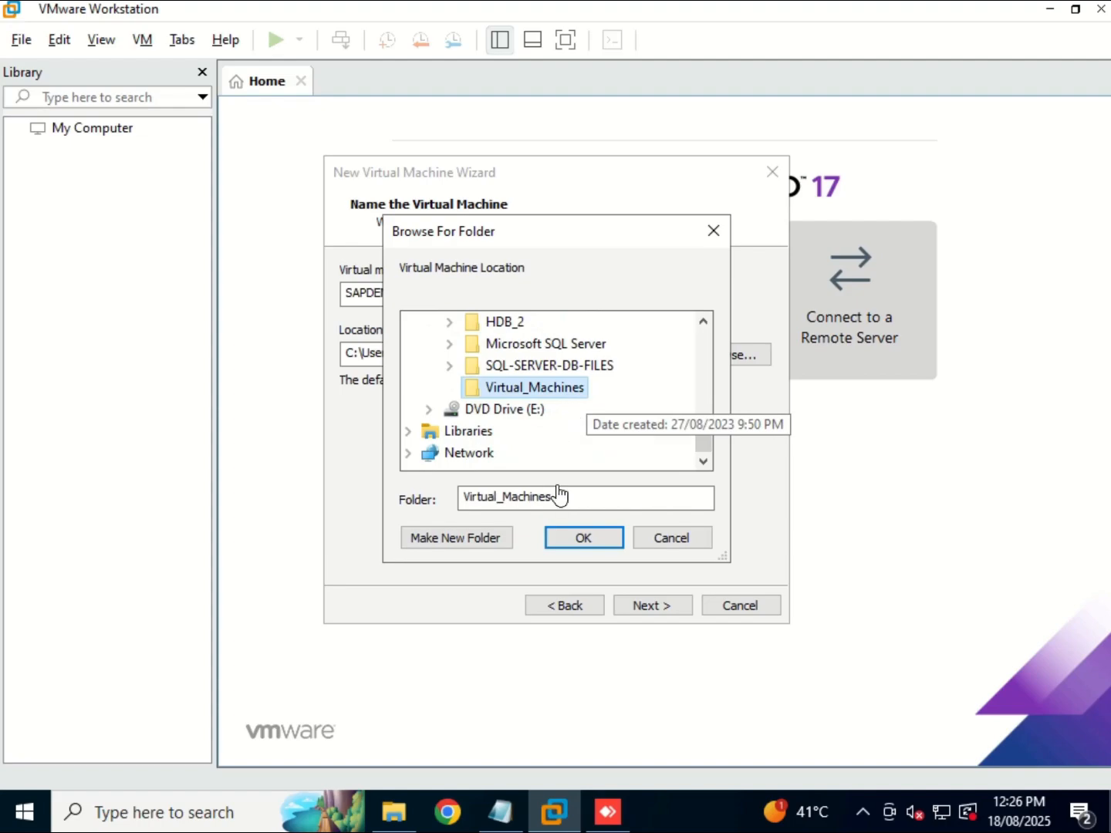
pyautogui.click(573, 541)
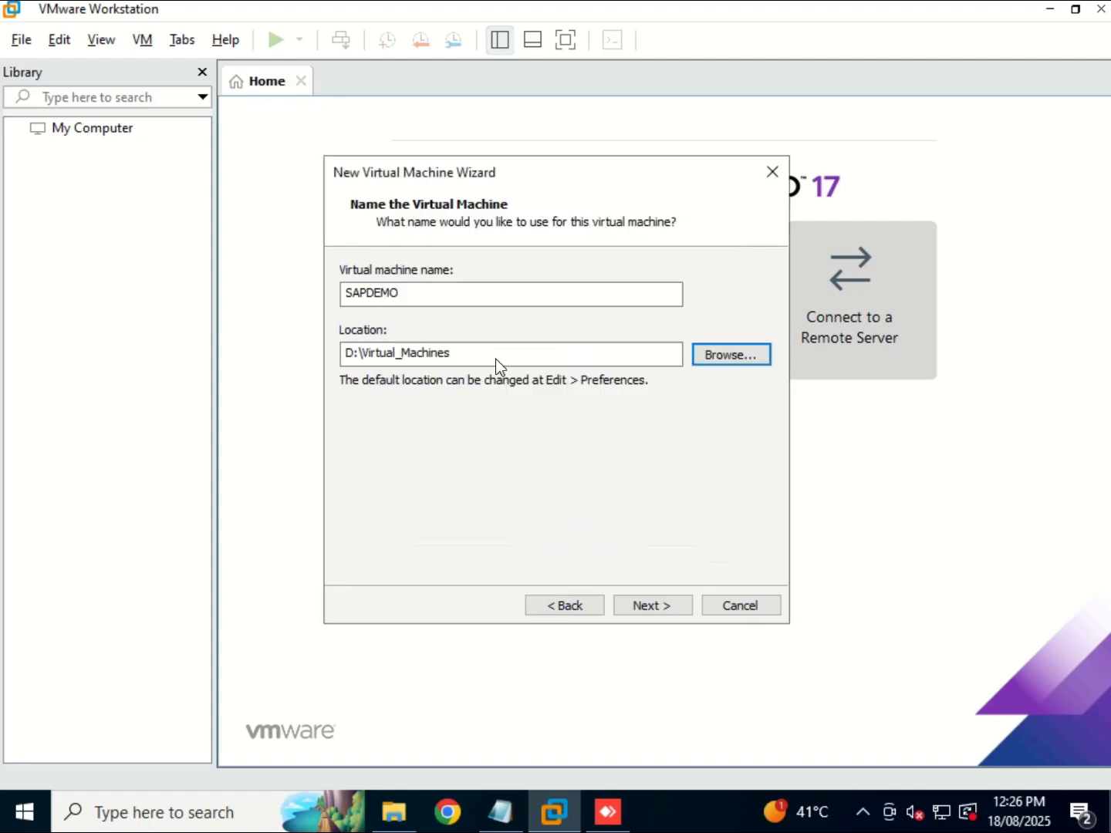
pyautogui.click(498, 356)
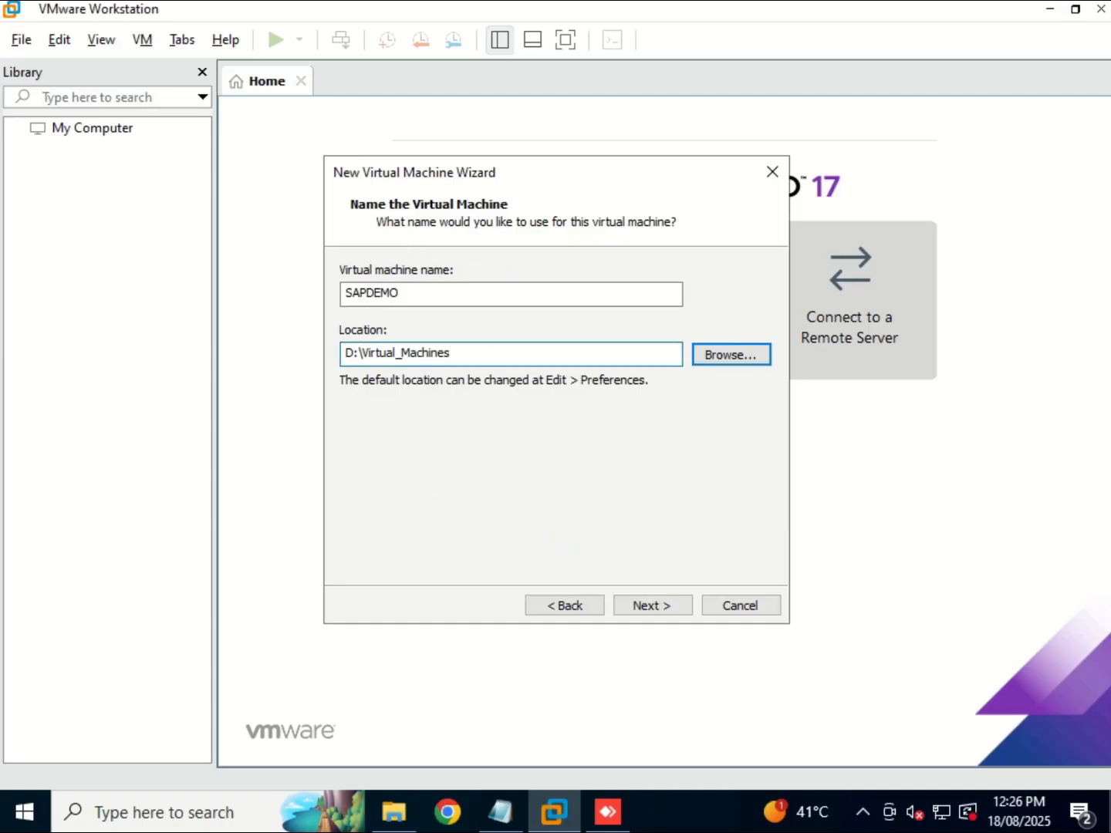
pyautogui.write('\\')
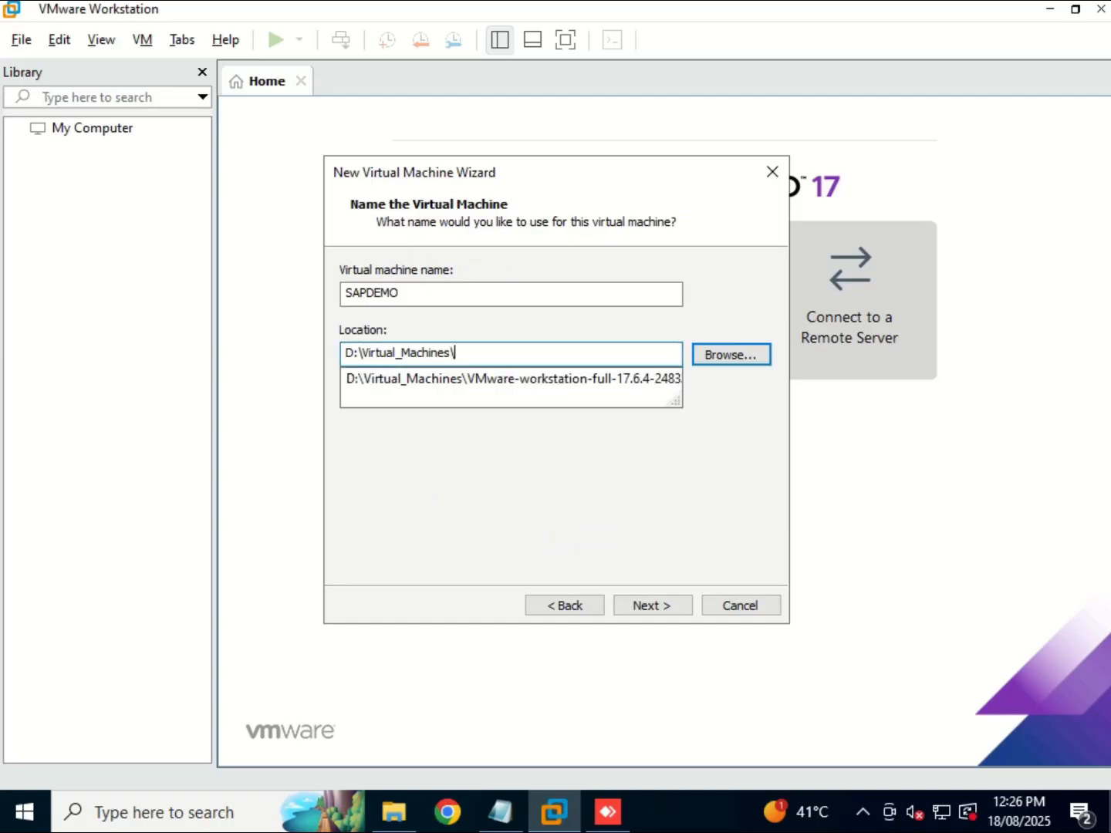
pyautogui.write('SAPDEMO')
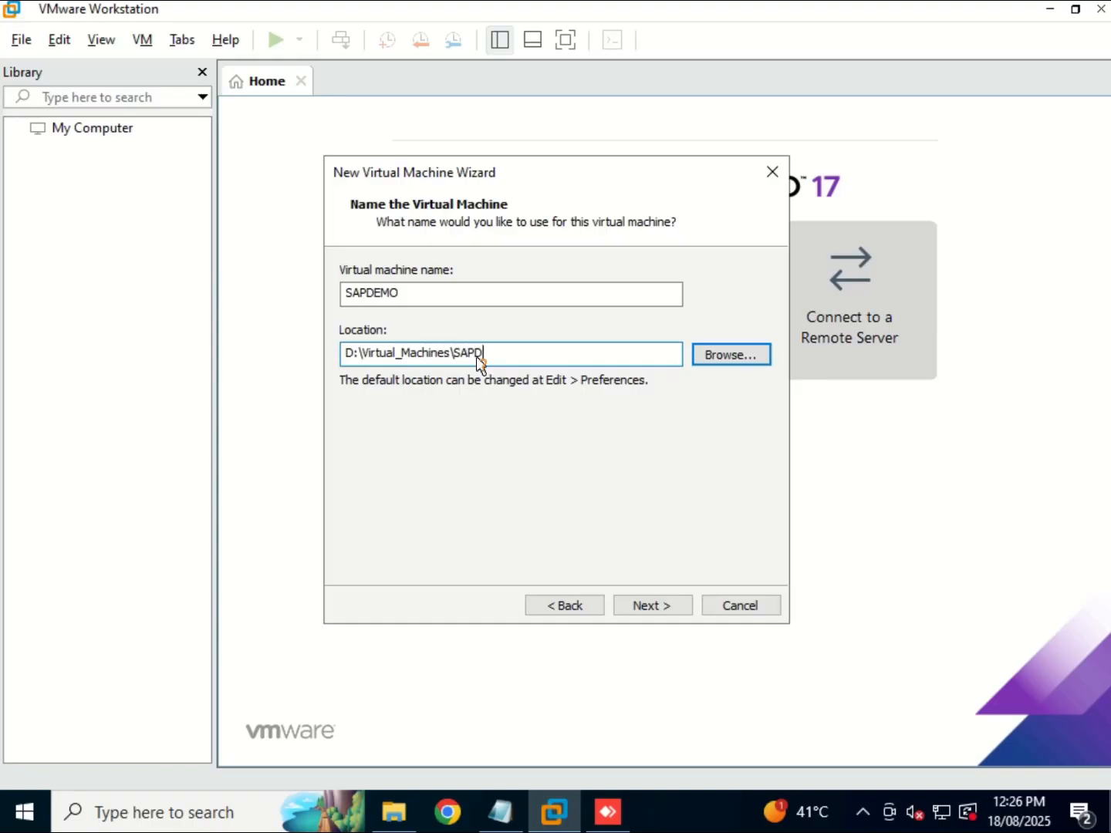
pyautogui.click(651, 603)
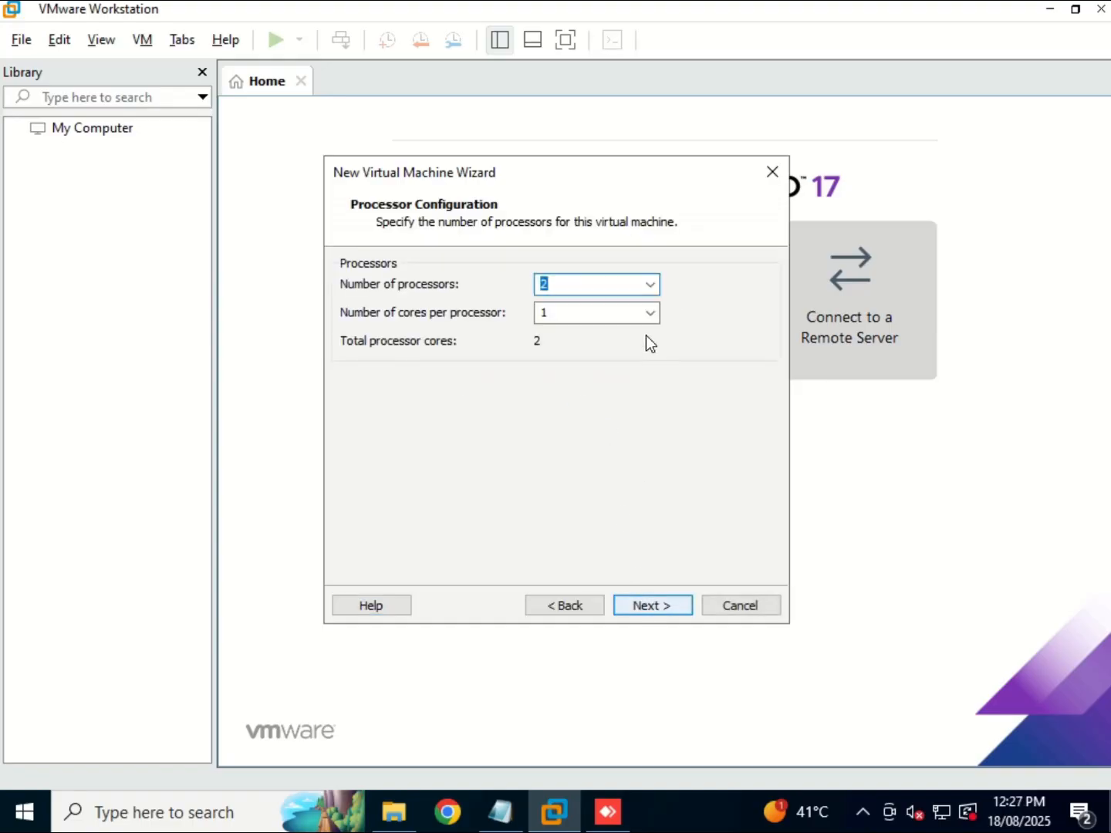
# Give the VM 2 processors with 2 cores each, 4 cores total.
pyautogui.click(650, 287)
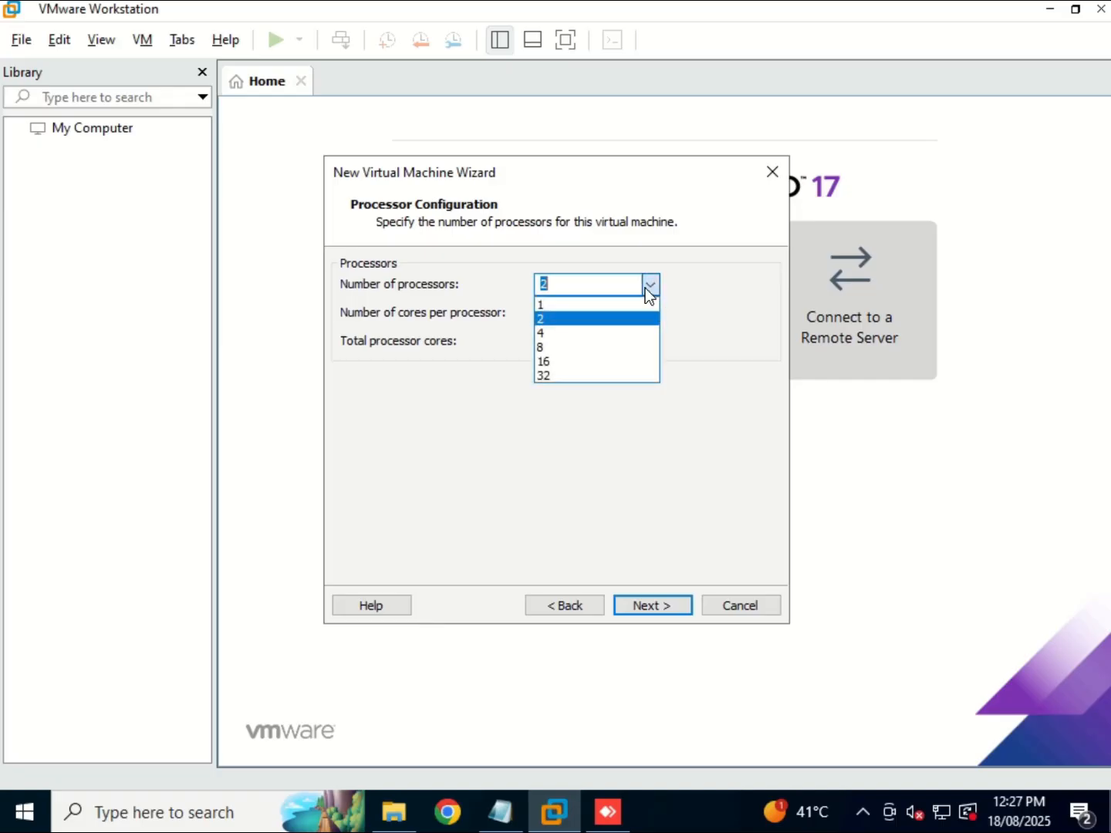
pyautogui.click(573, 319)
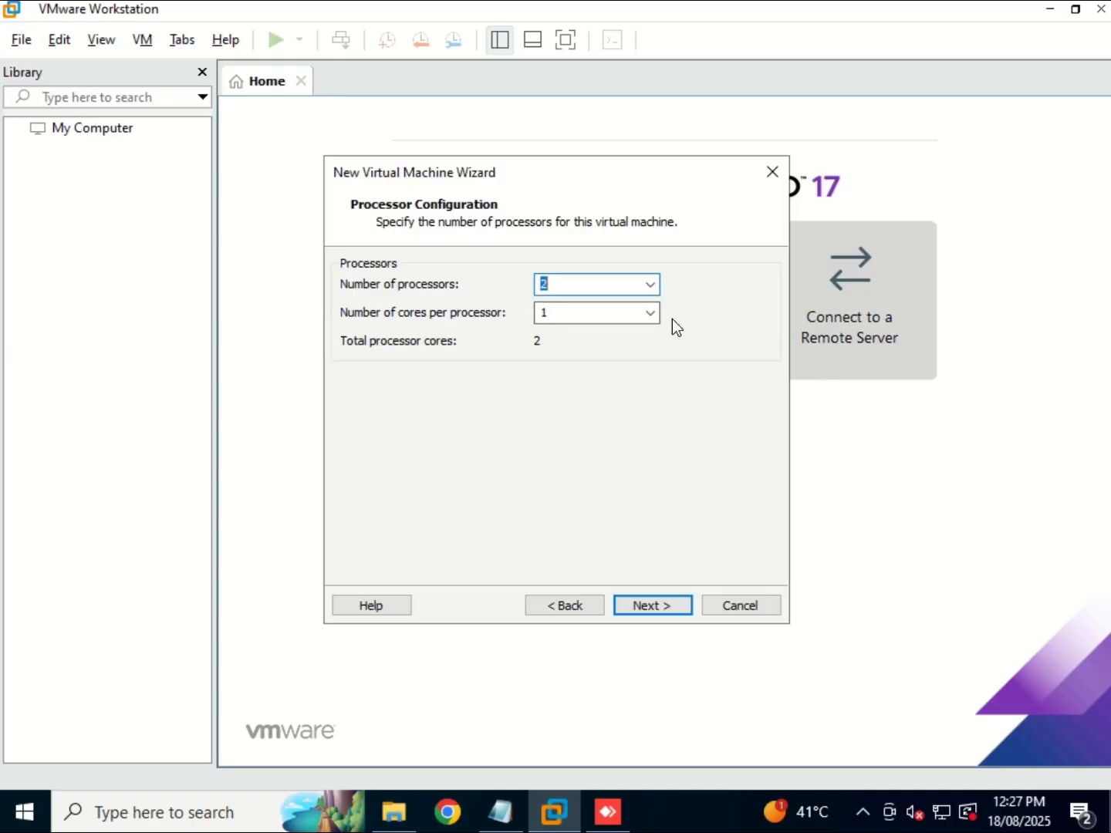
pyautogui.click(651, 313)
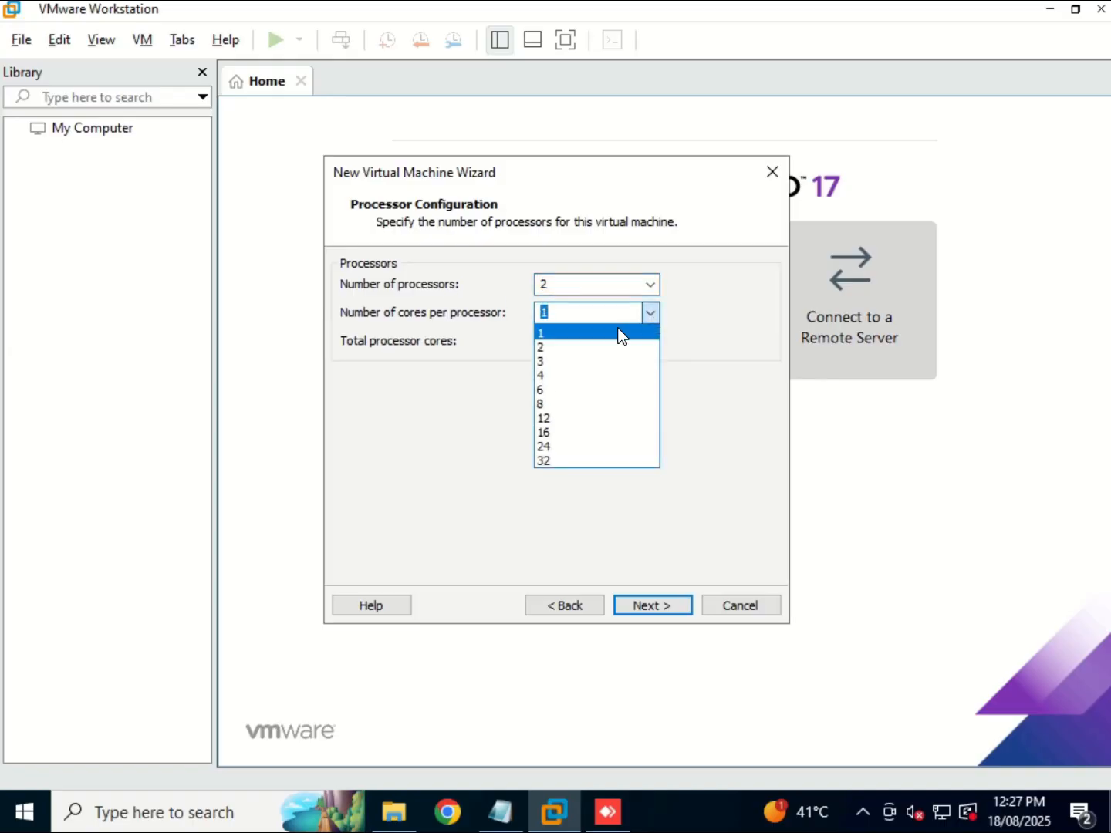
pyautogui.click(575, 349)
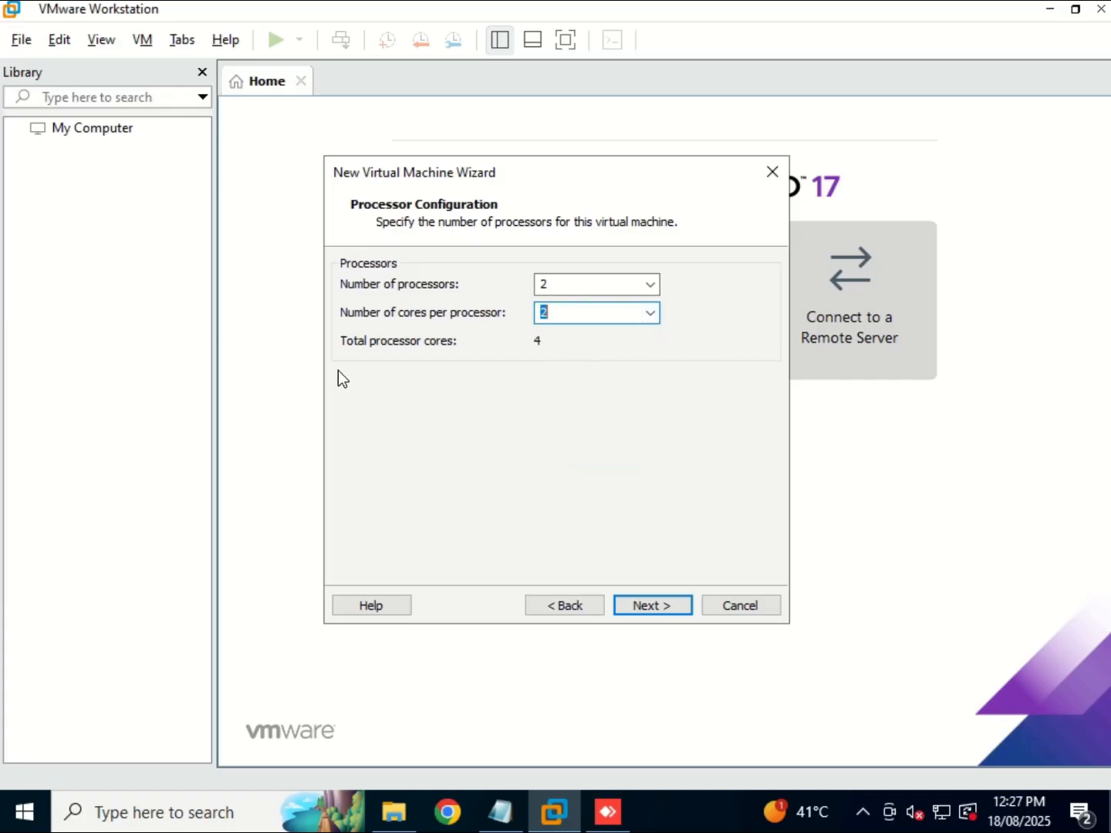
pyautogui.click(655, 598)
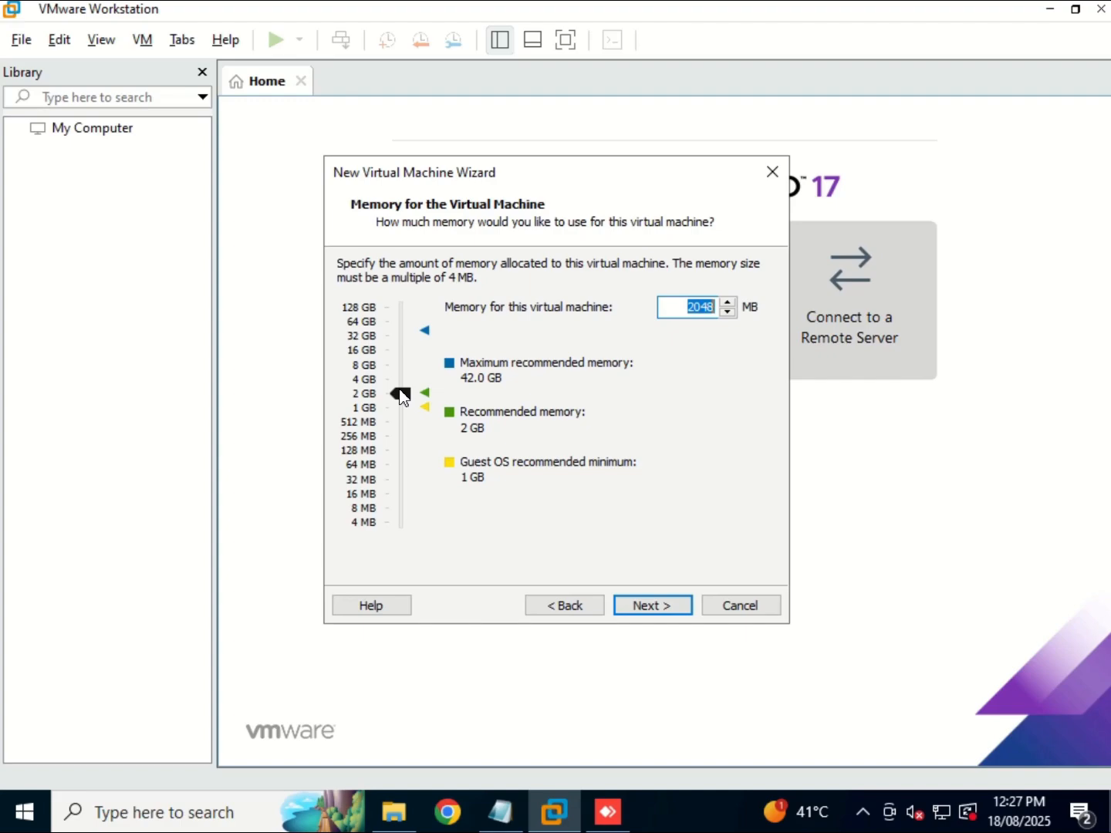
# Set the VM memory to exactly 32768 MB using the slider.
pyautogui.moveTo(400, 394); pyautogui.dragTo(405, 330)
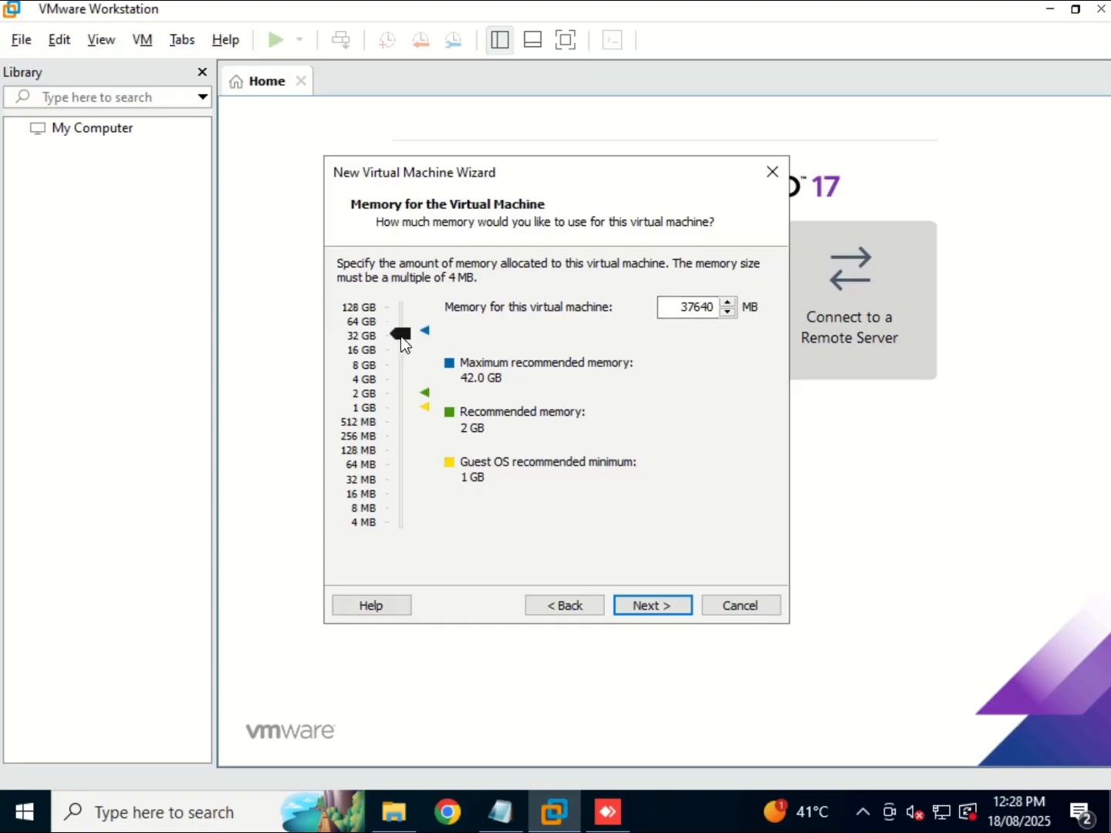
pyautogui.moveTo(400, 337); pyautogui.dragTo(402, 343)
pyautogui.click(646, 607)
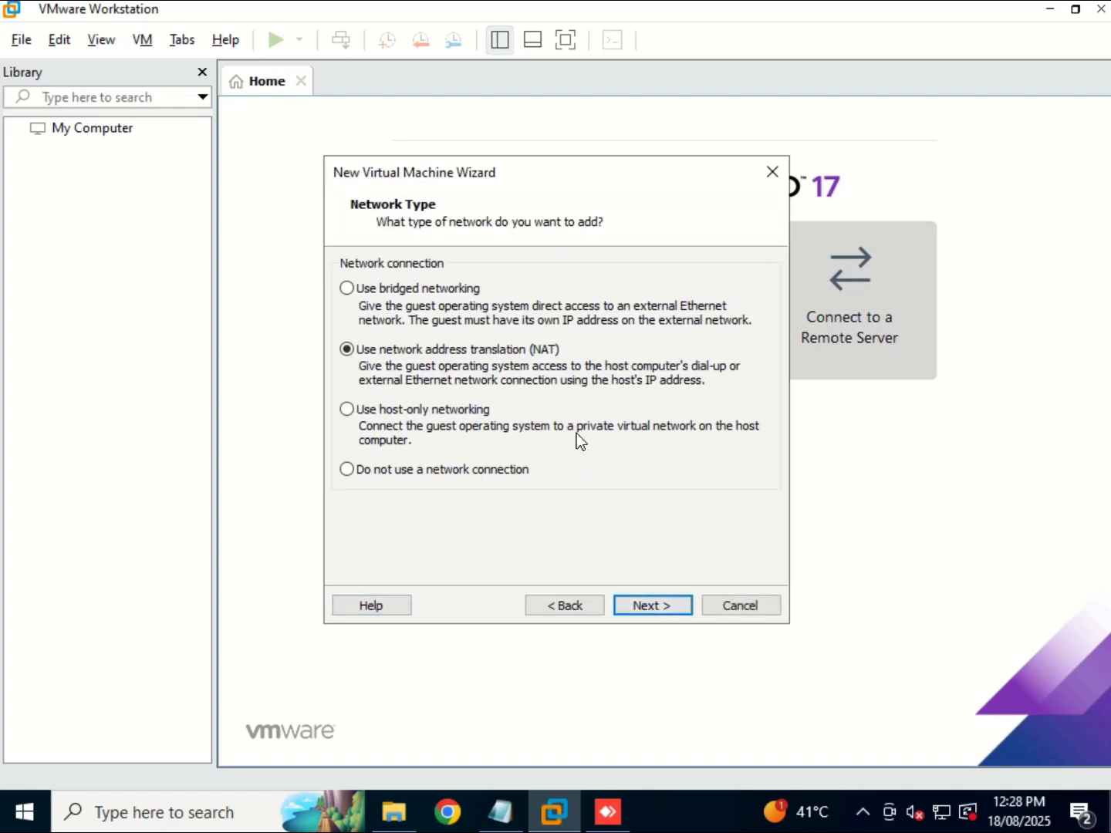
# Change the network type from NAT to bridged networking.
pyautogui.click(347, 289)
pyautogui.click(644, 606)
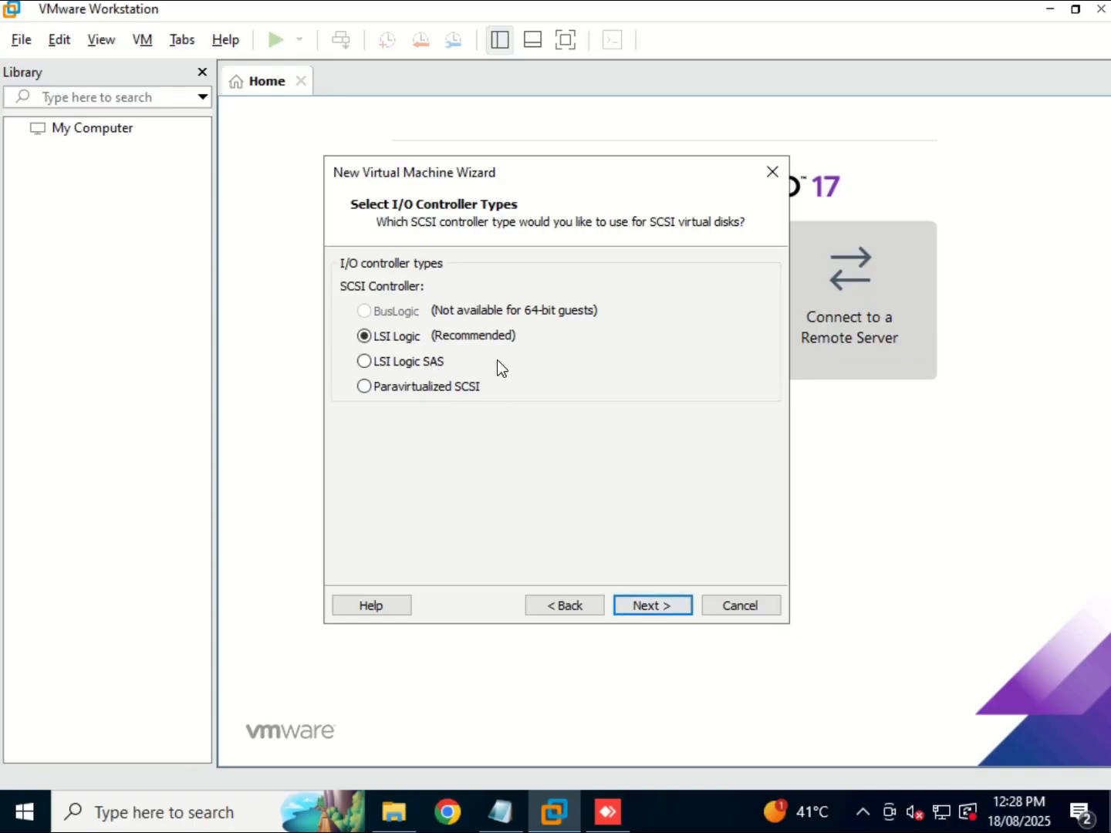
# Keep the LSI Logic controller, SCSI disk type and a new virtual disk.
pyautogui.click(644, 605)
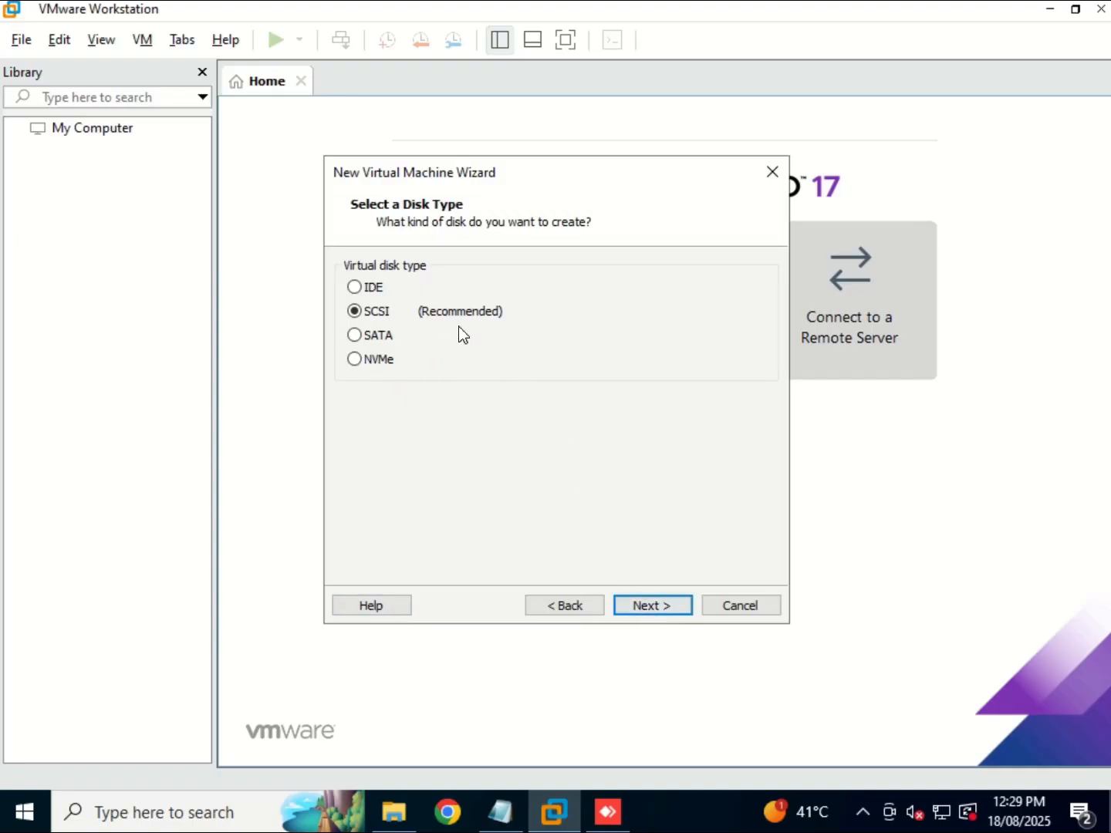
pyautogui.click(638, 604)
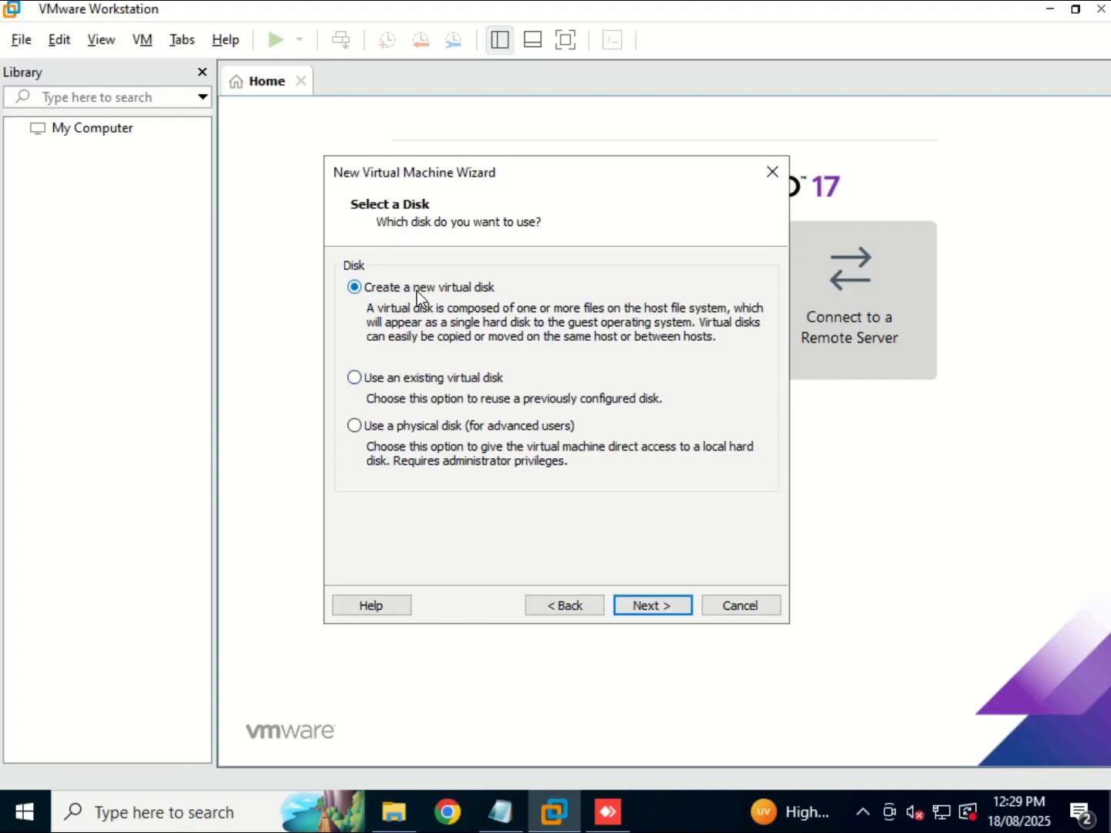
pyautogui.click(656, 606)
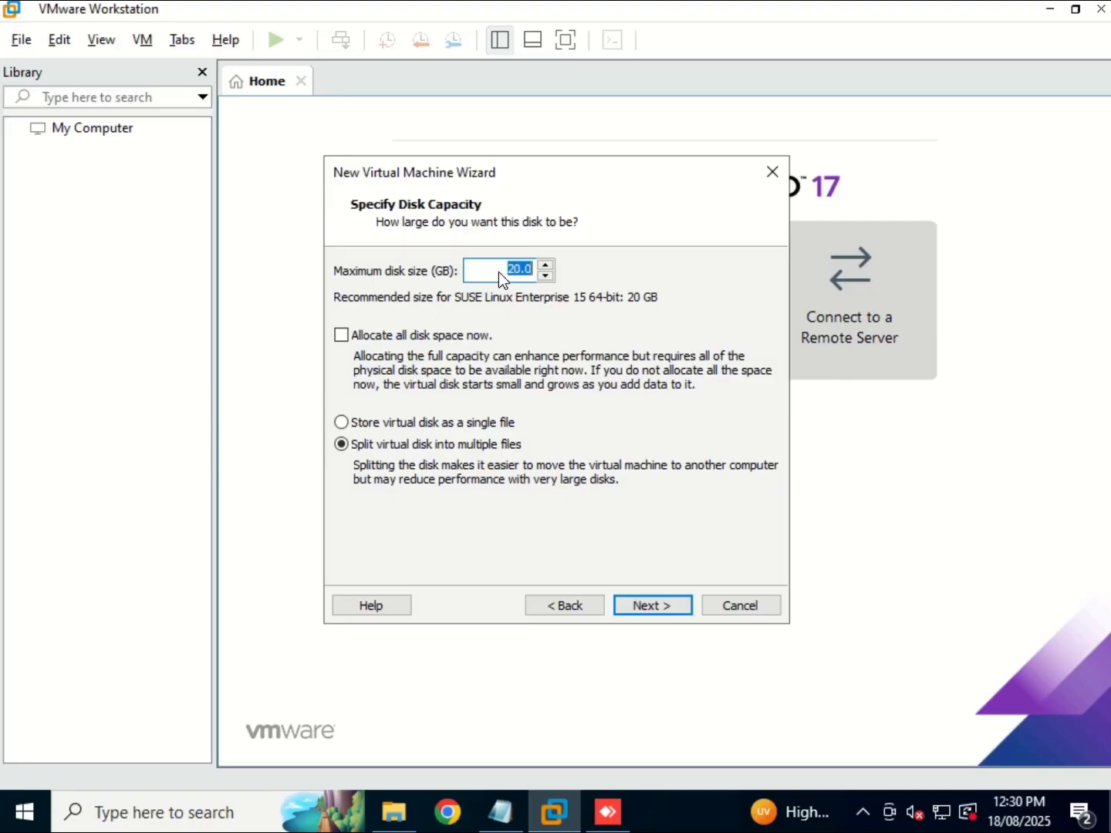
# Make the virtual disk 700 GB, stored as a single file named SAPDEMO.vmdk.
pyautogui.write('700')
pyautogui.click(344, 422)
pyautogui.click(647, 607)
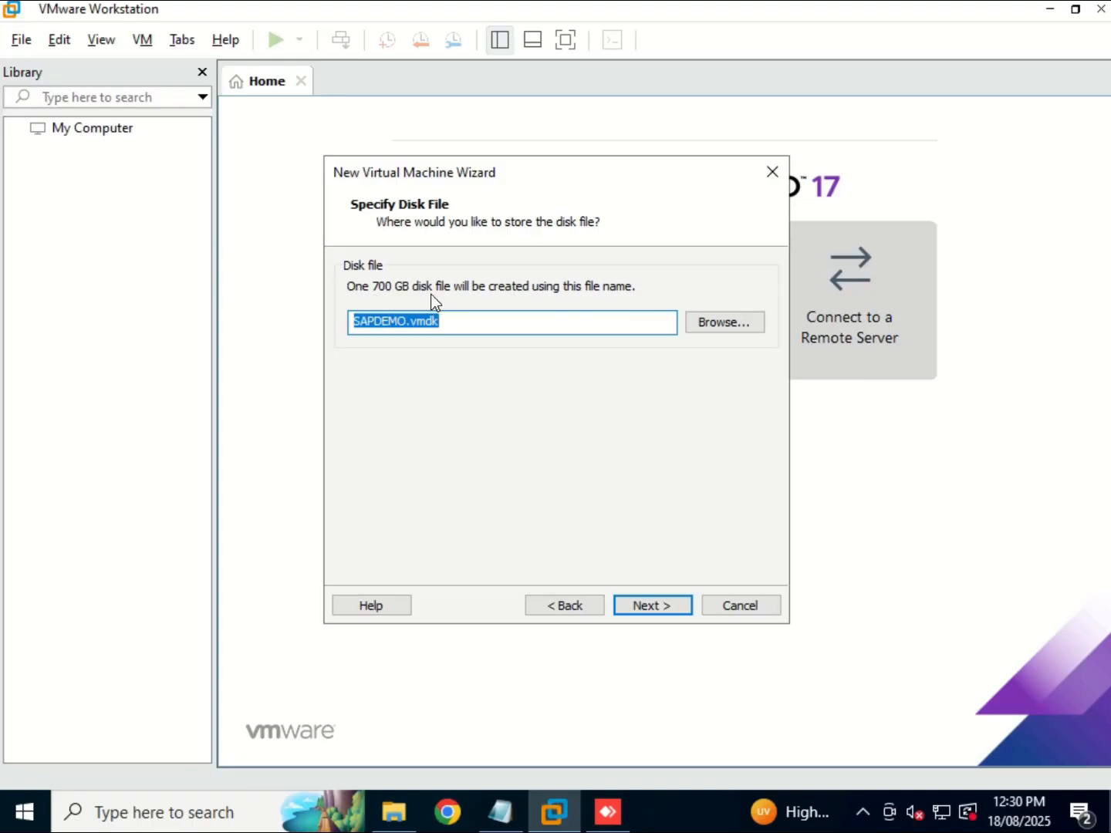
pyautogui.click(670, 609)
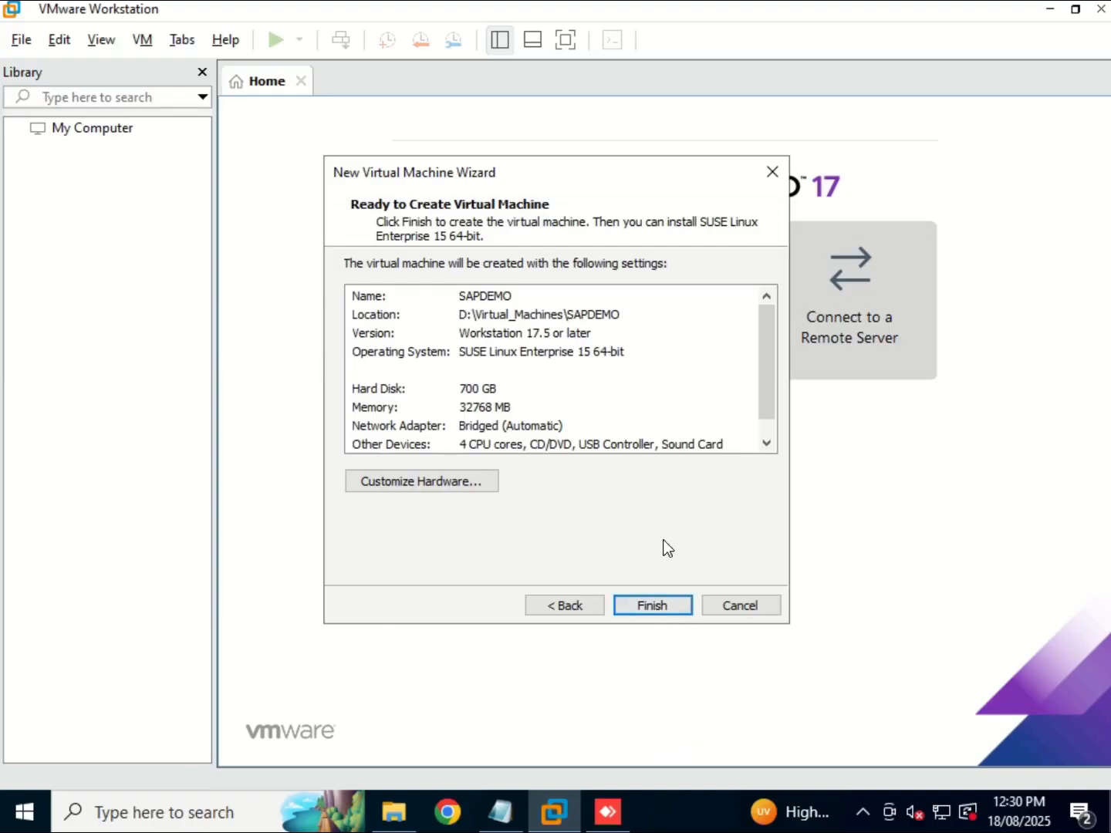
# Finish creating SAPDEMO with 32 GB memory, 4 processors and a 700 GB SCSI disk.
pyautogui.click(642, 608)
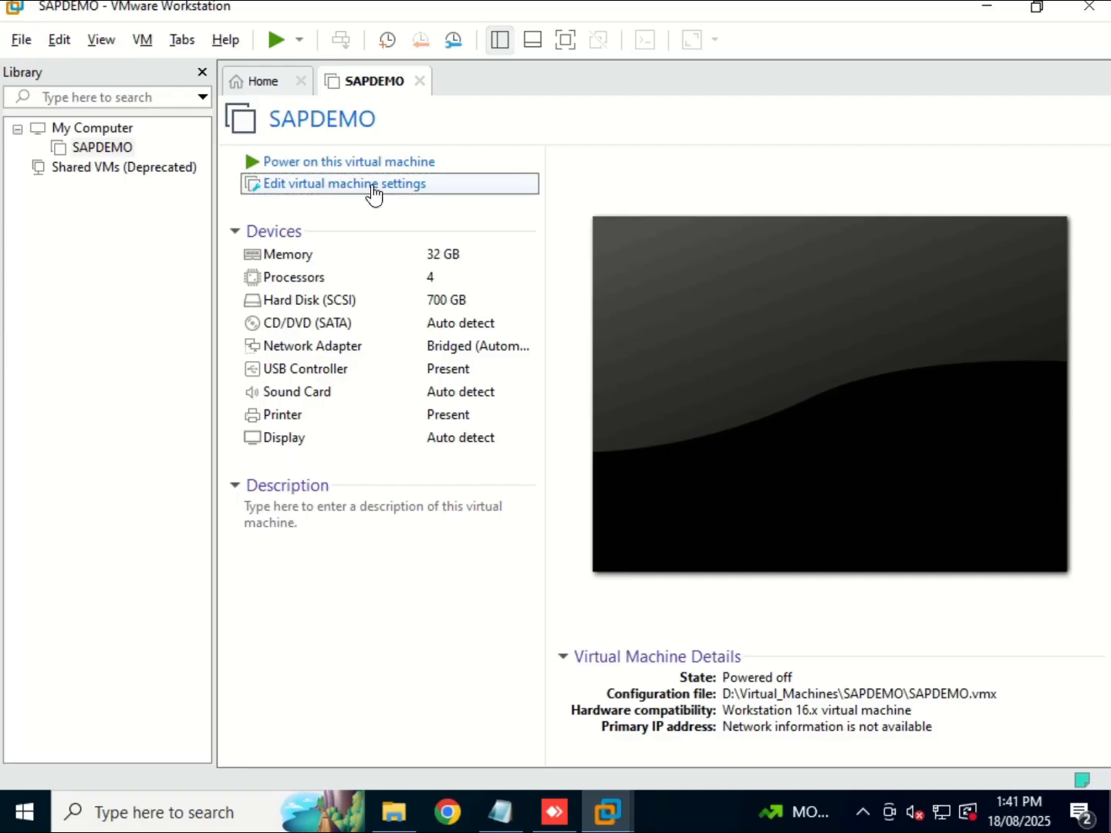
# Point SAPDEMO's CD/DVD (SATA) at C:\SAP_MEDIA\ISO_Media\SLE-15-SP5-Full-x86_64-GM-Media1 ISO and save.
pyautogui.click(509, 192)
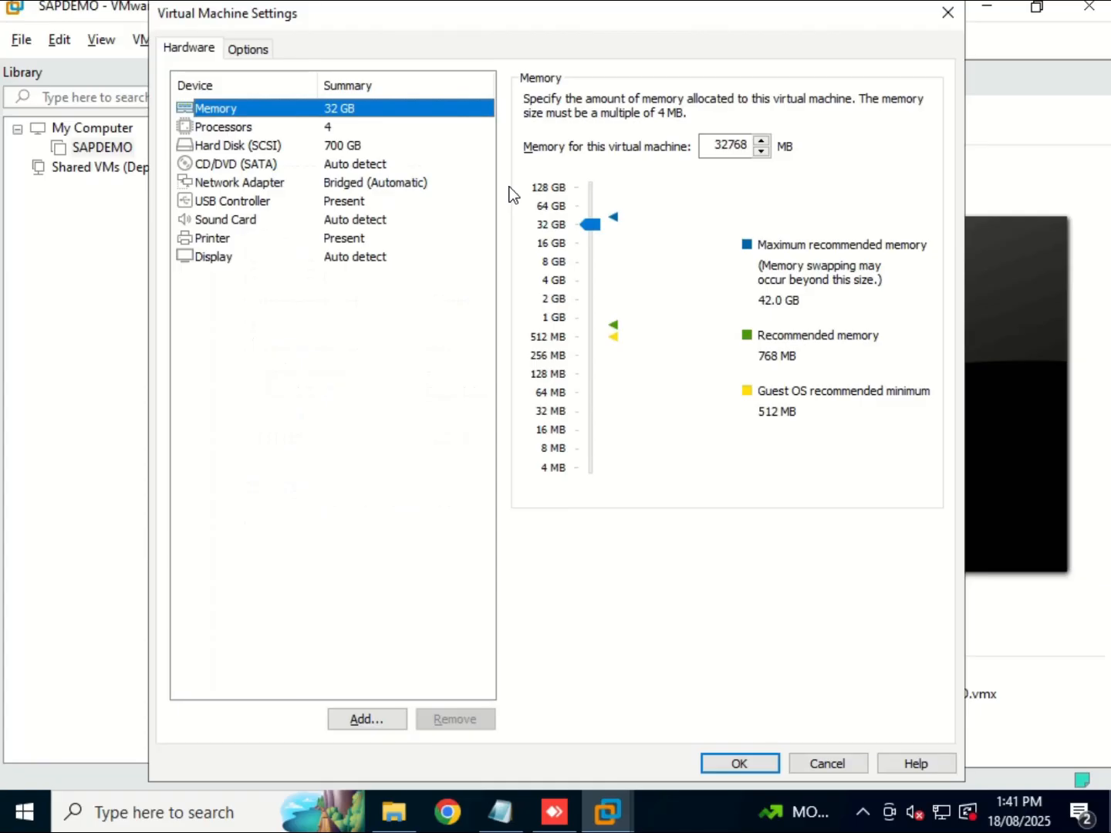
pyautogui.click(230, 164)
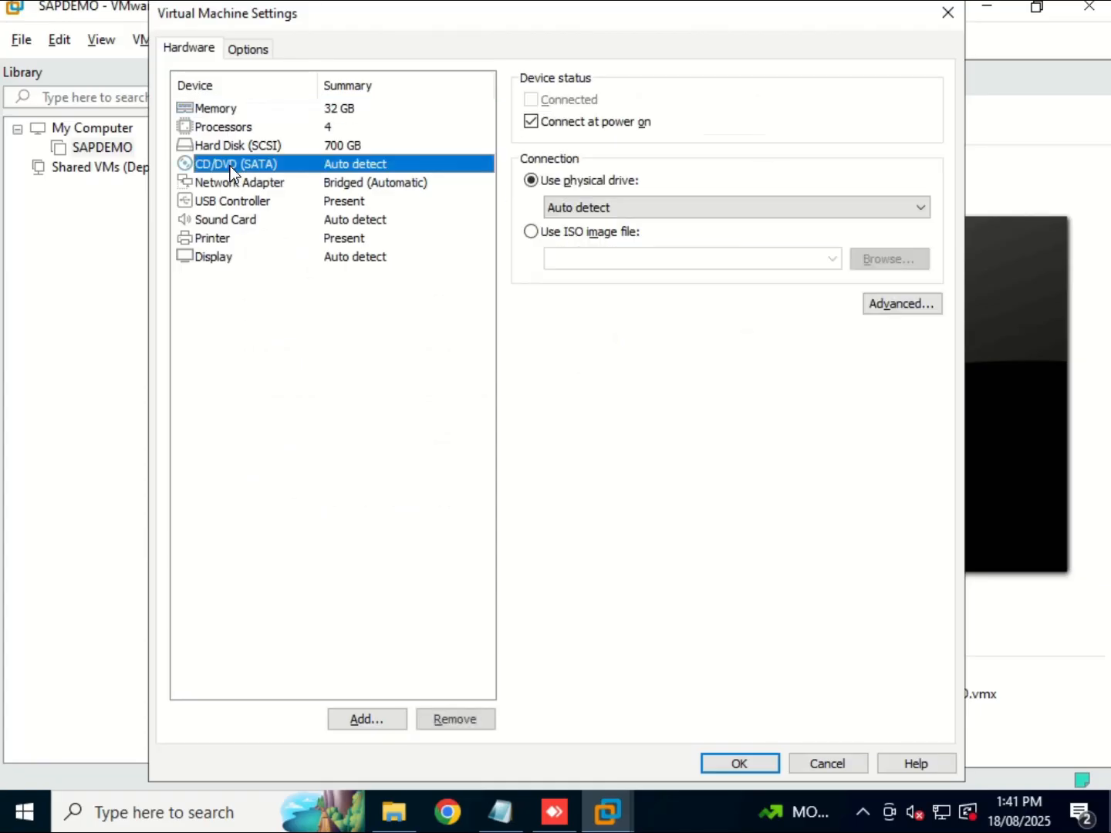
pyautogui.click(530, 231)
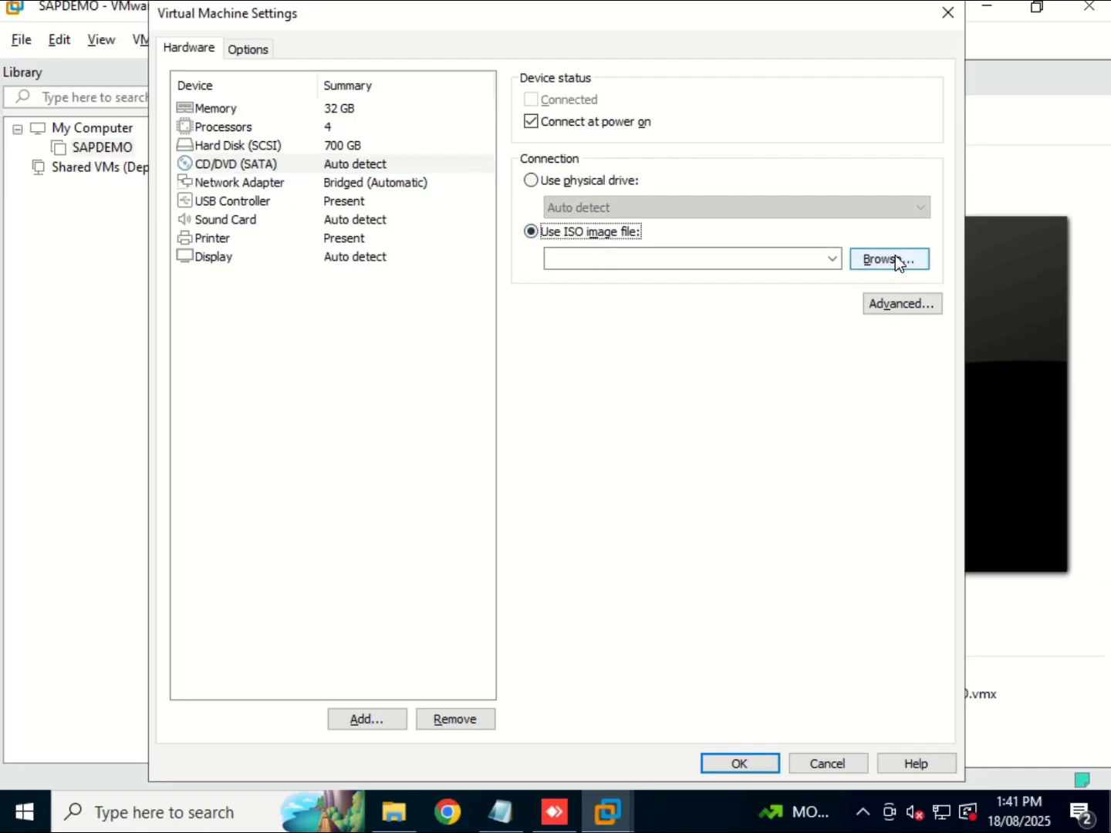
pyautogui.click(893, 260)
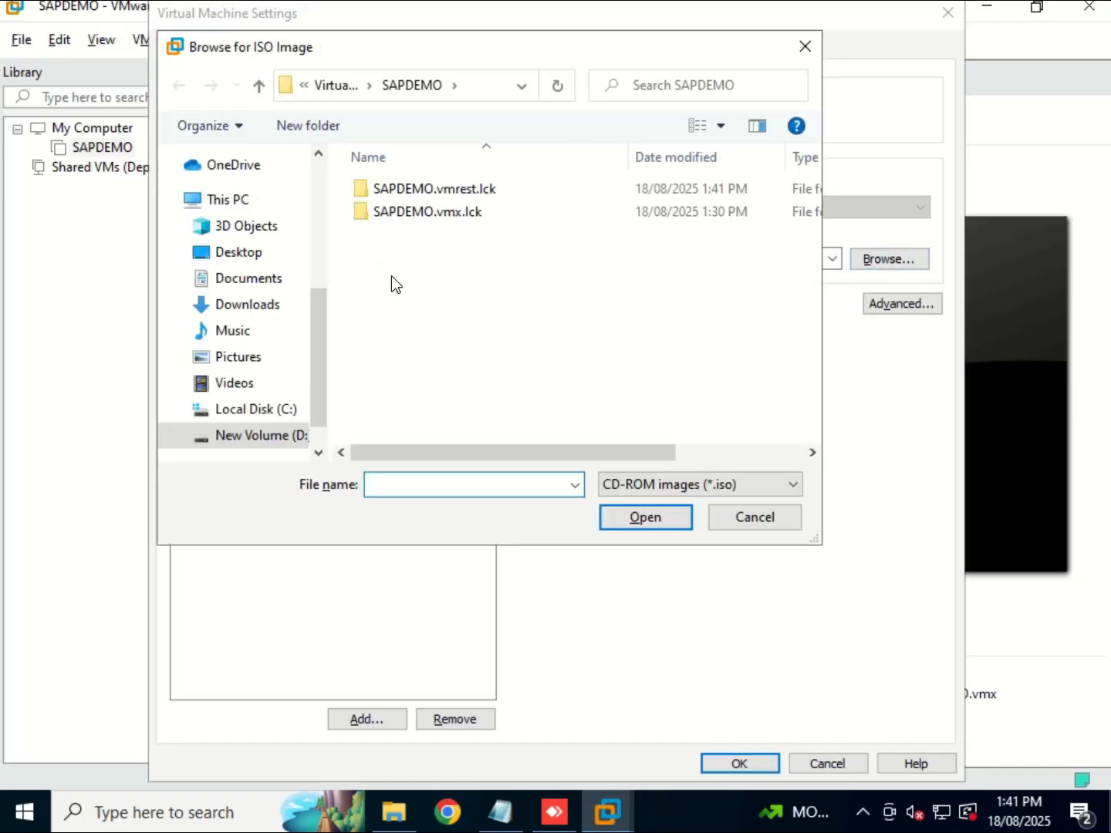
pyautogui.click(248, 410)
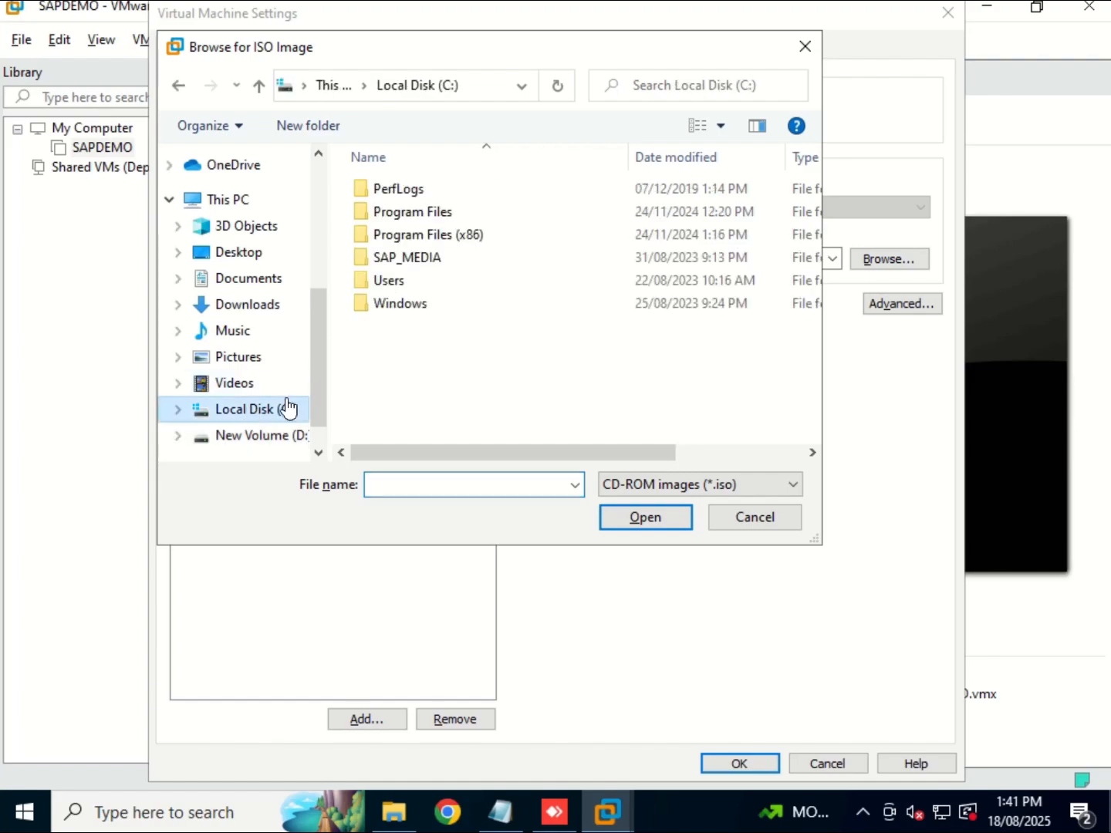
pyautogui.click(402, 259)
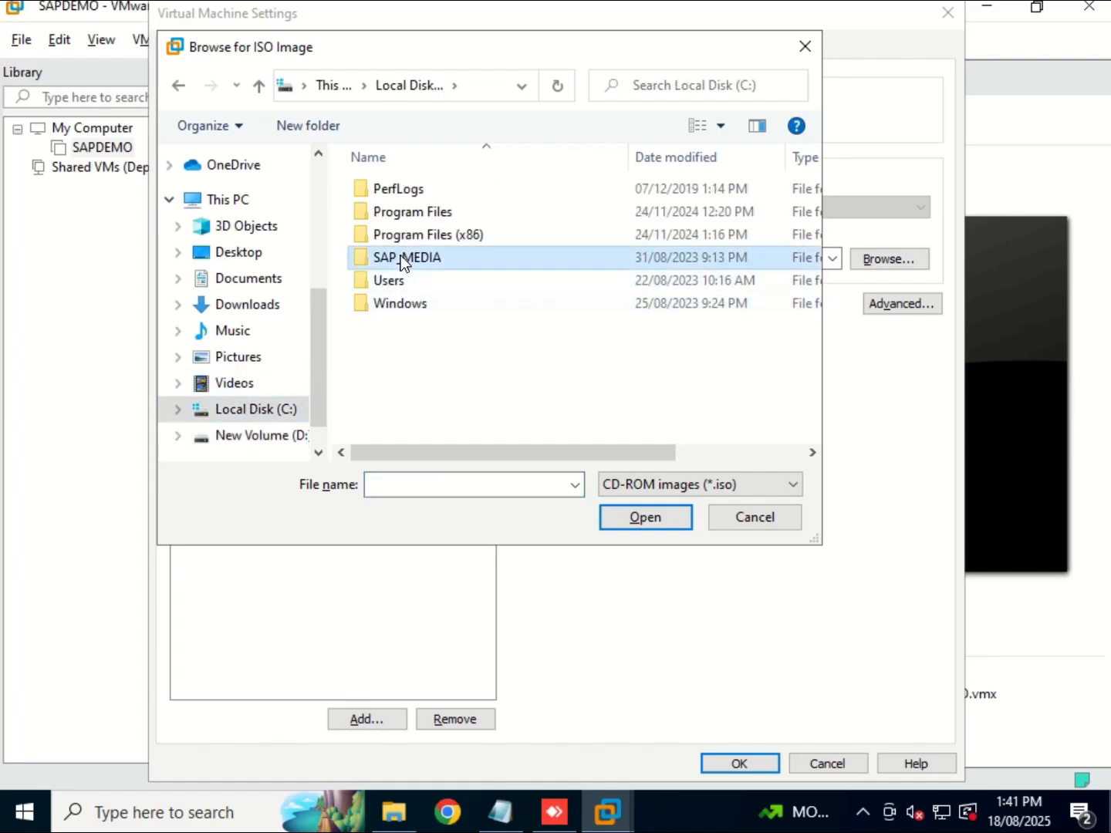
pyautogui.doubleClick(400, 255)
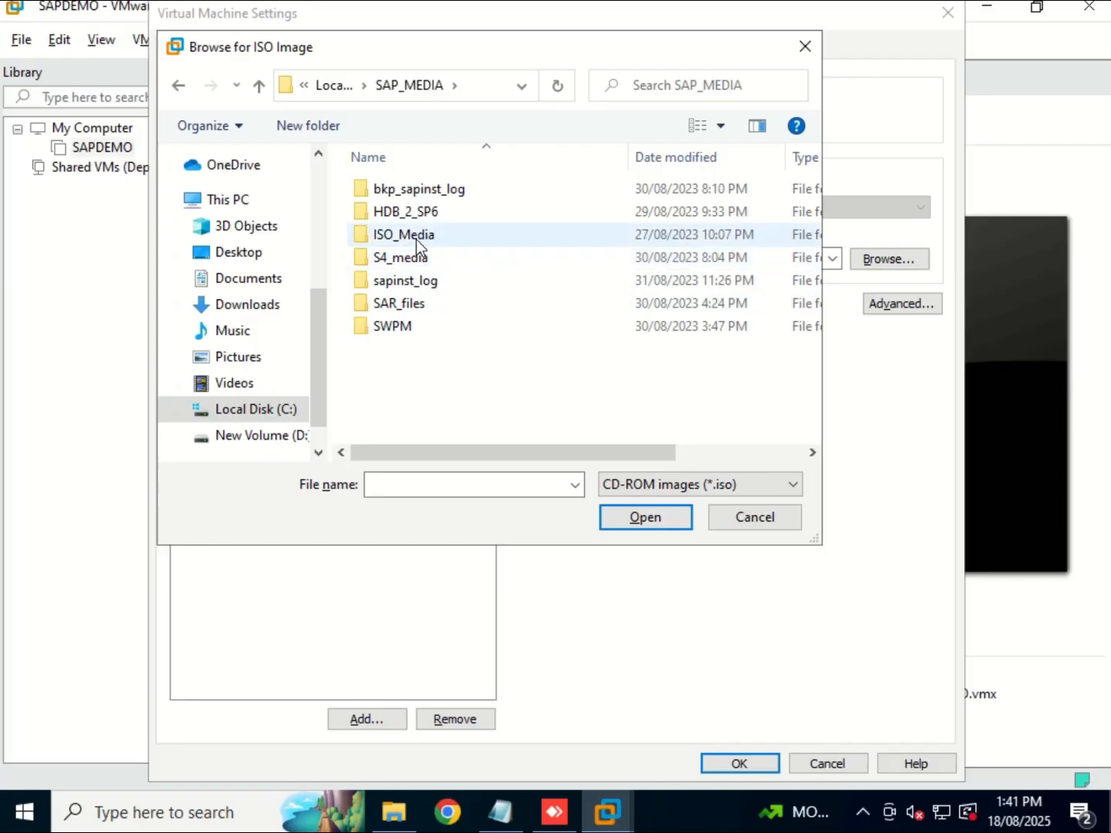
pyautogui.doubleClick(415, 235)
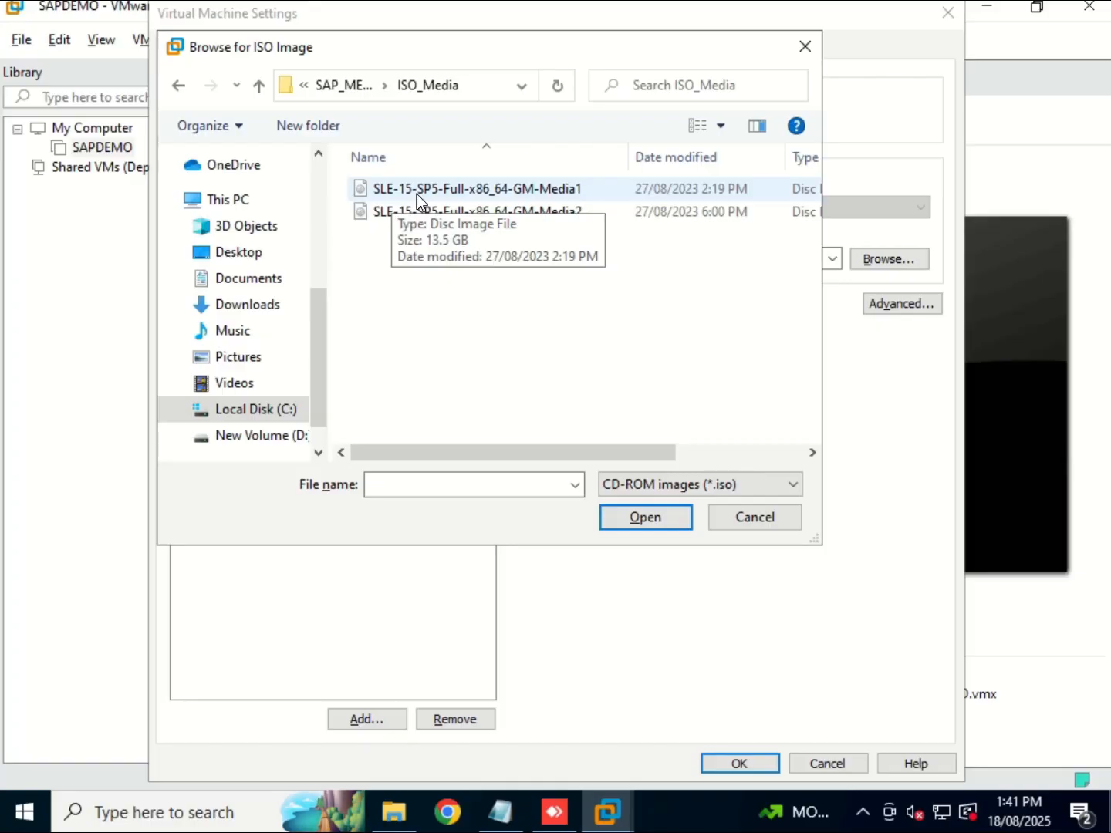
pyautogui.click(435, 190)
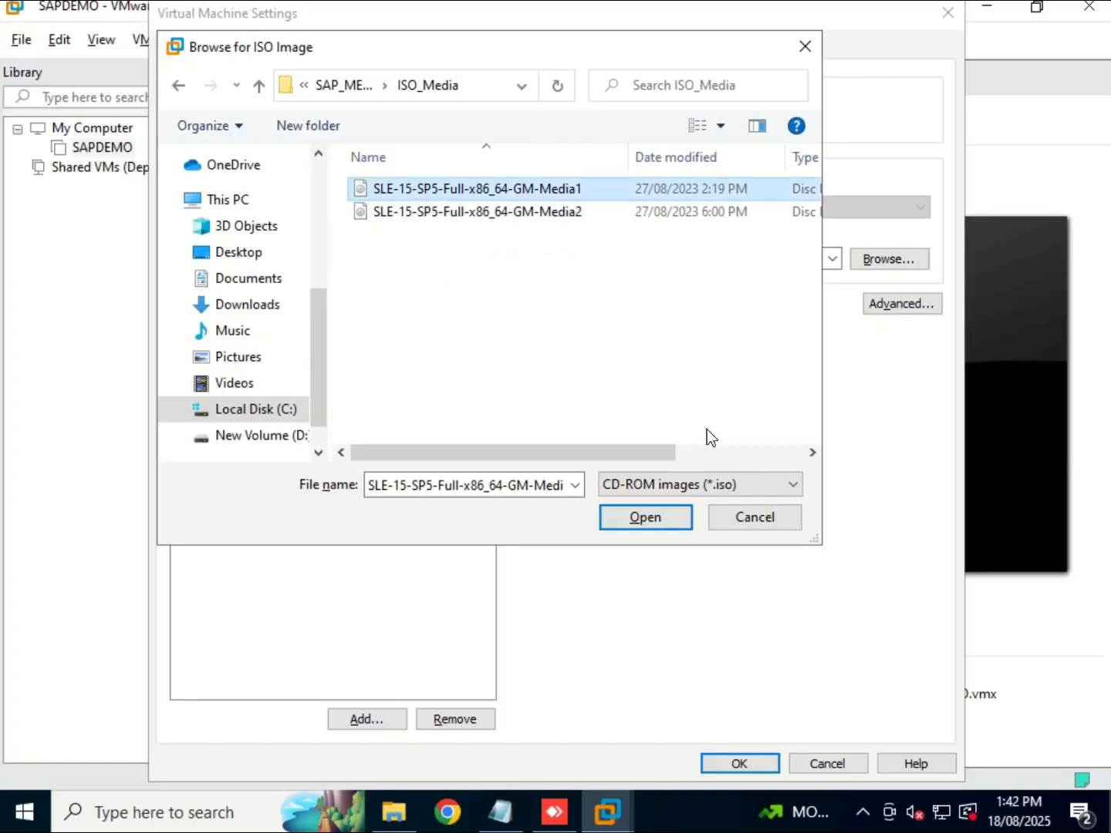
pyautogui.click(644, 519)
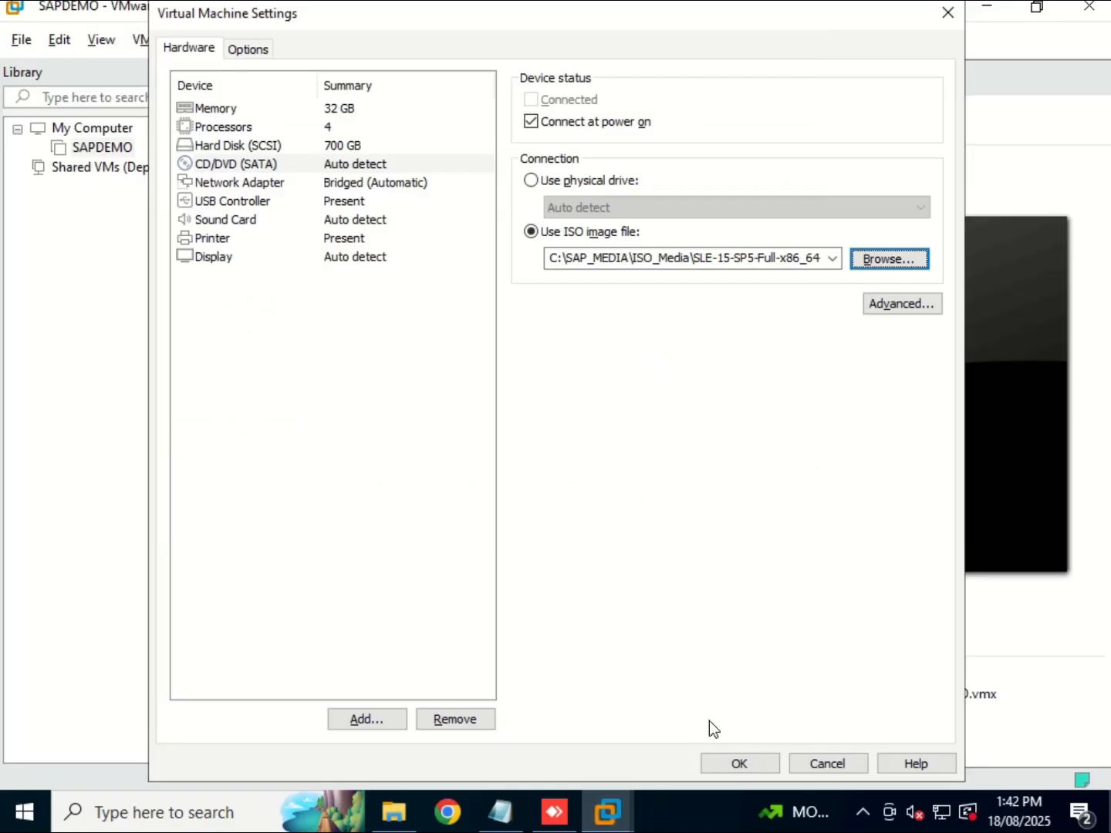
pyautogui.click(724, 763)
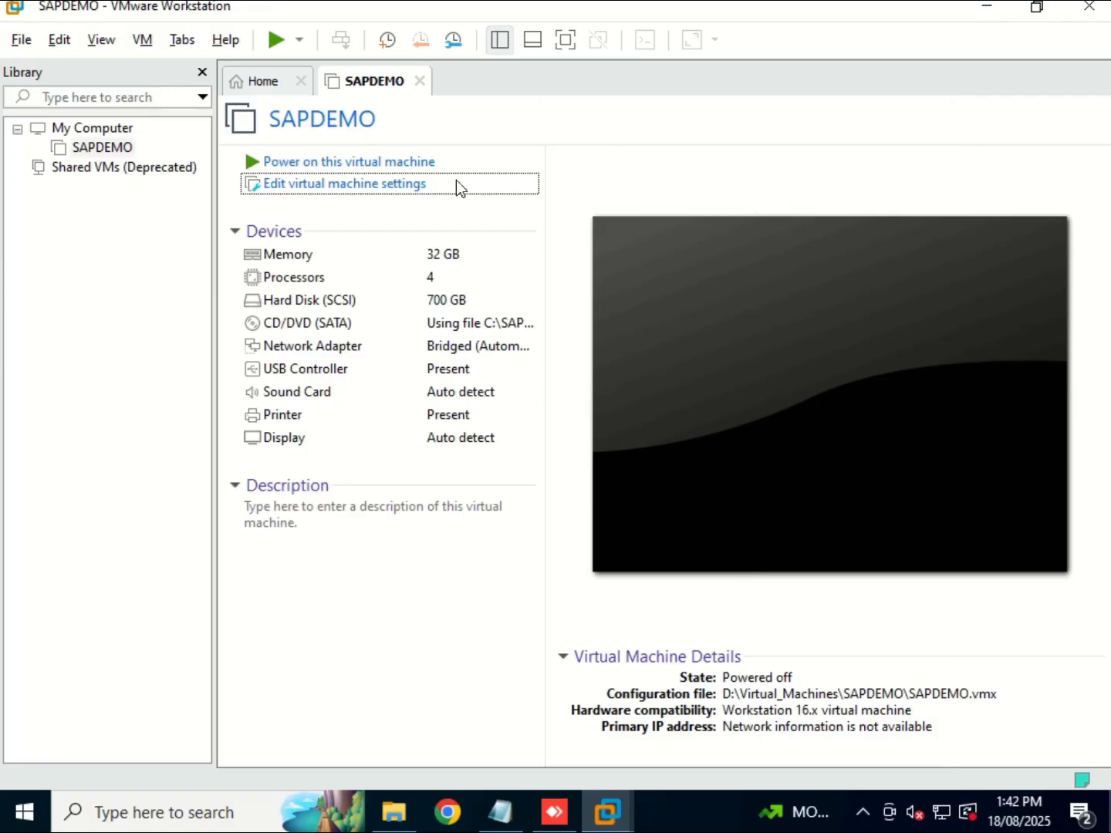
# Power on SAPDEMO and boot the Installation entry to start the SUSE Linux Enterprise 15 SP5 installer.
pyautogui.click(386, 163)
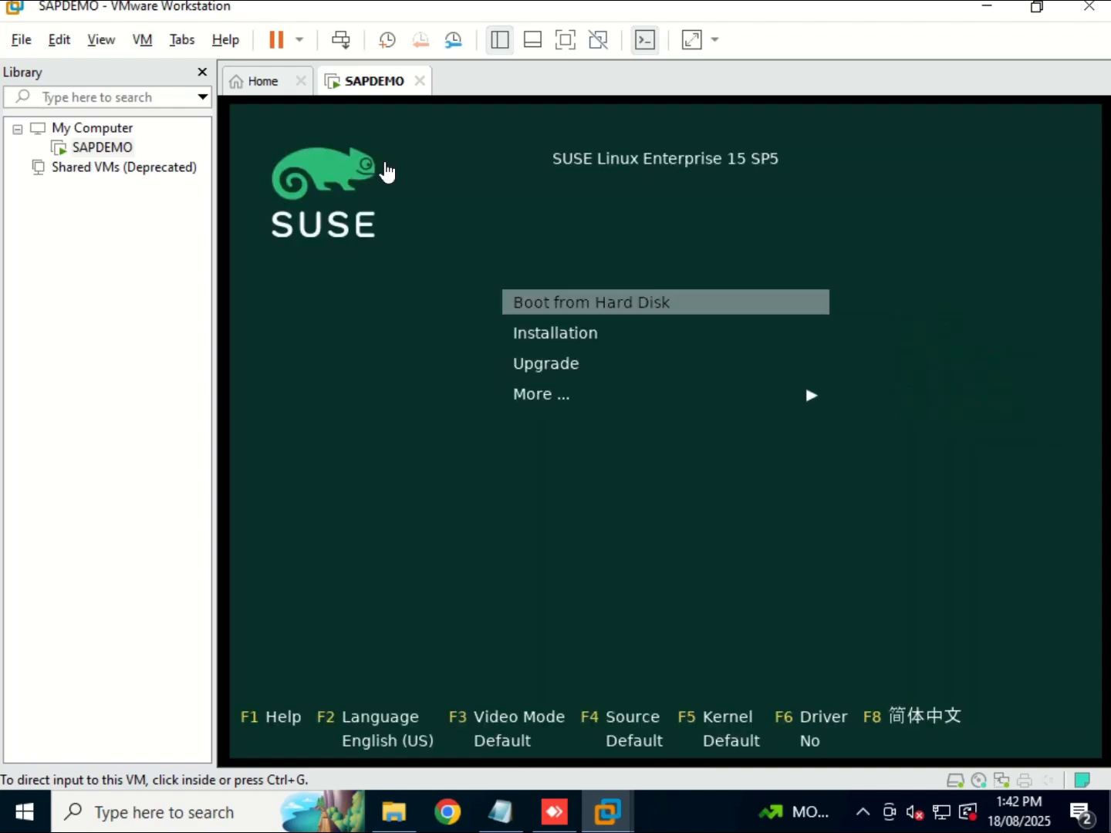
pyautogui.click(419, 393)
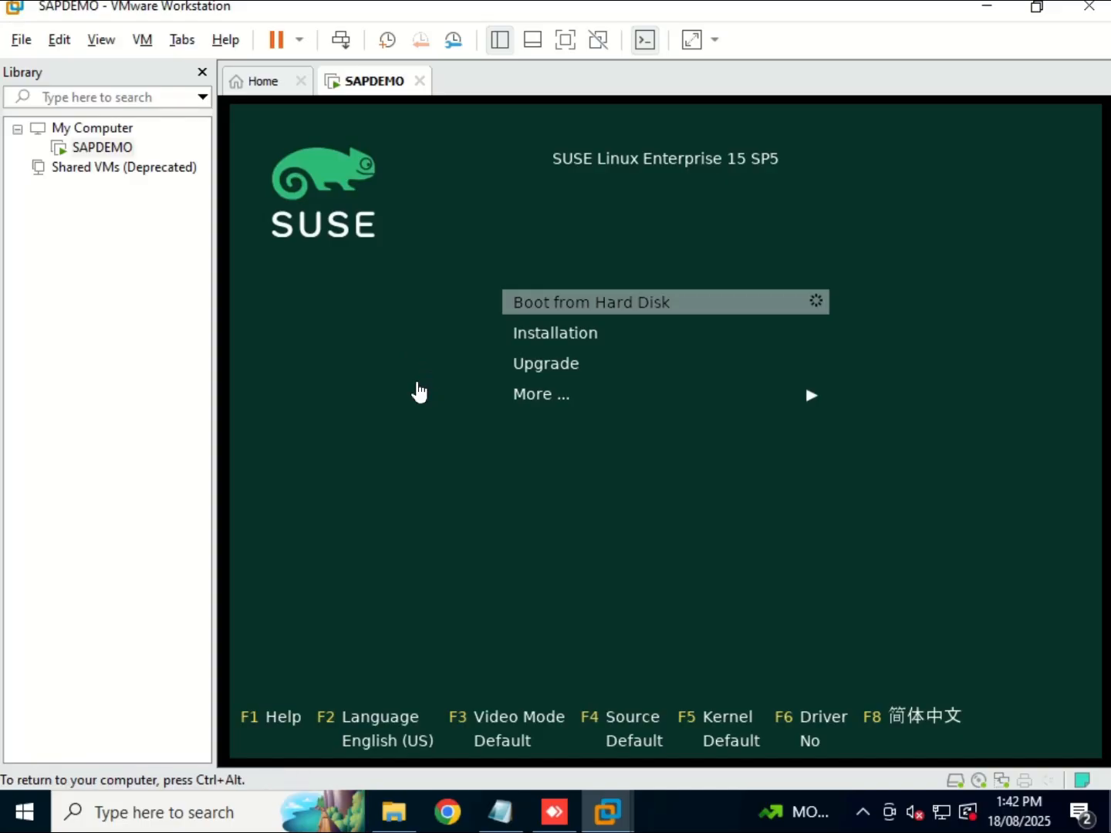
pyautogui.press('Down')
pyautogui.press('Return')
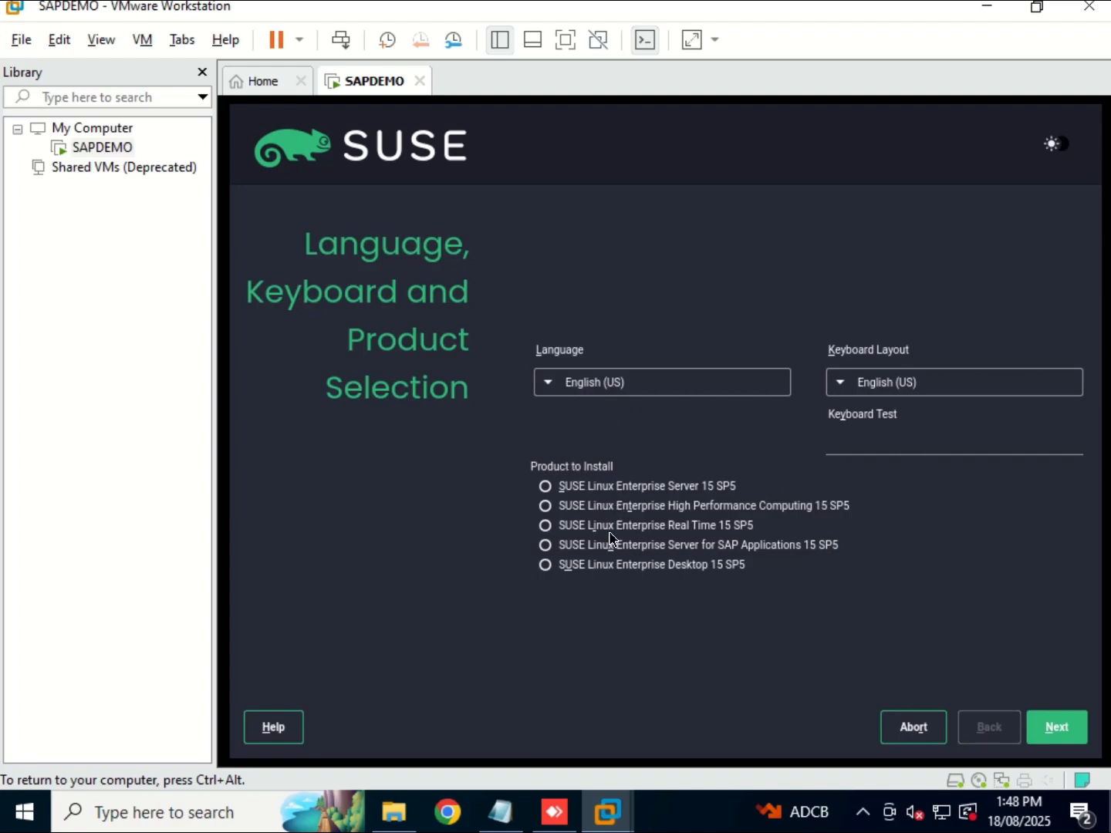
# Select SUSE Linux Enterprise Server for SAP Applications 15 SP5 as the product to install and continue.
pyautogui.click(546, 545)
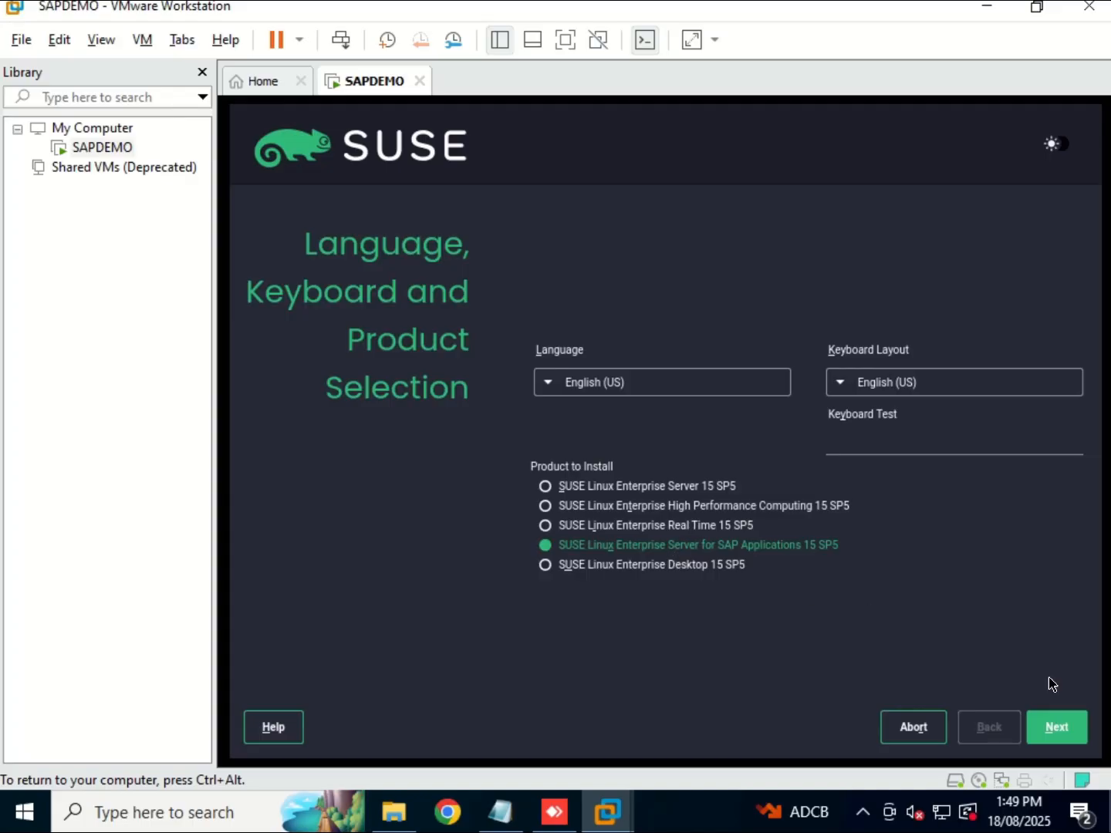
pyautogui.click(1056, 727)
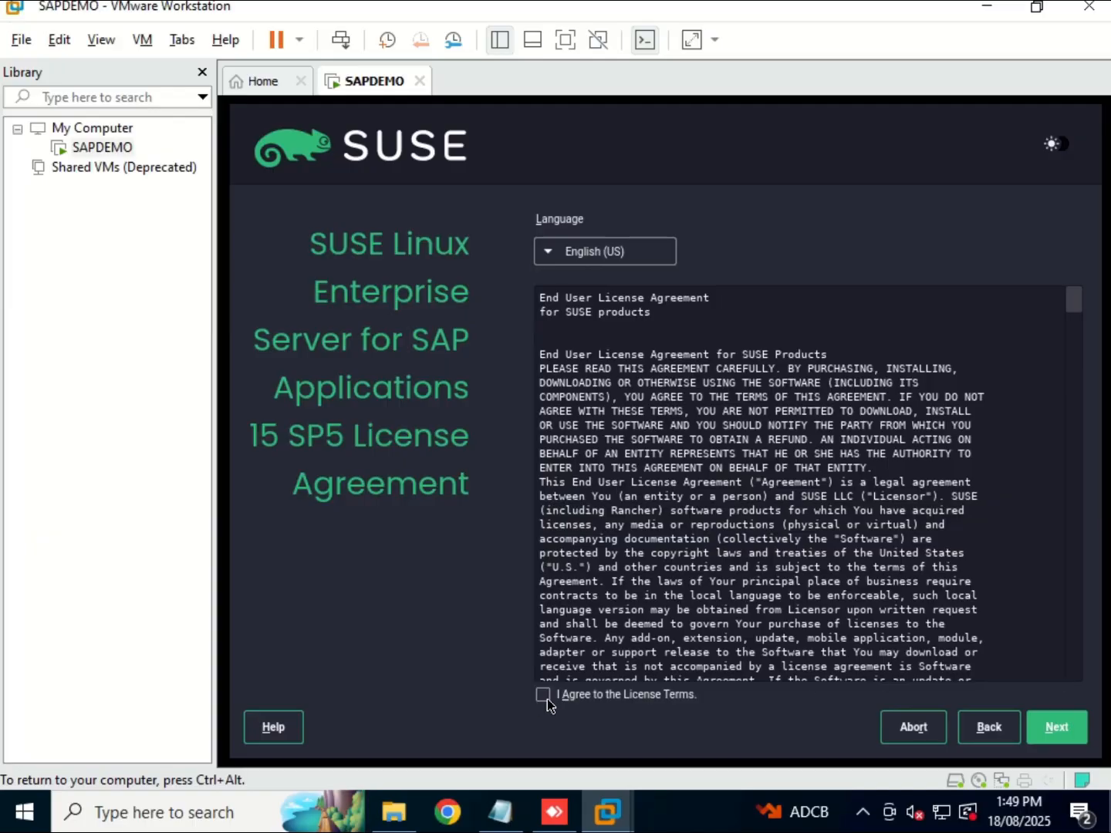
# Agree to the license terms and skip registration, confirming the warning.
pyautogui.click(546, 698)
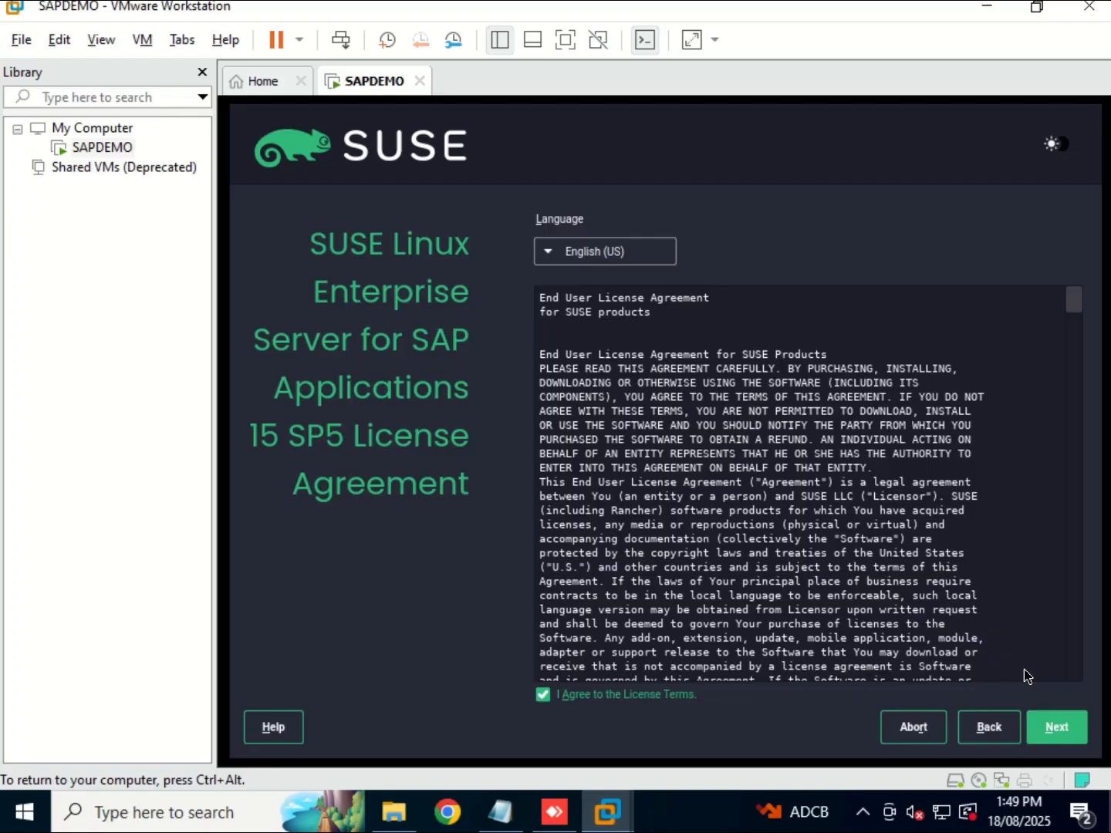
pyautogui.click(1061, 729)
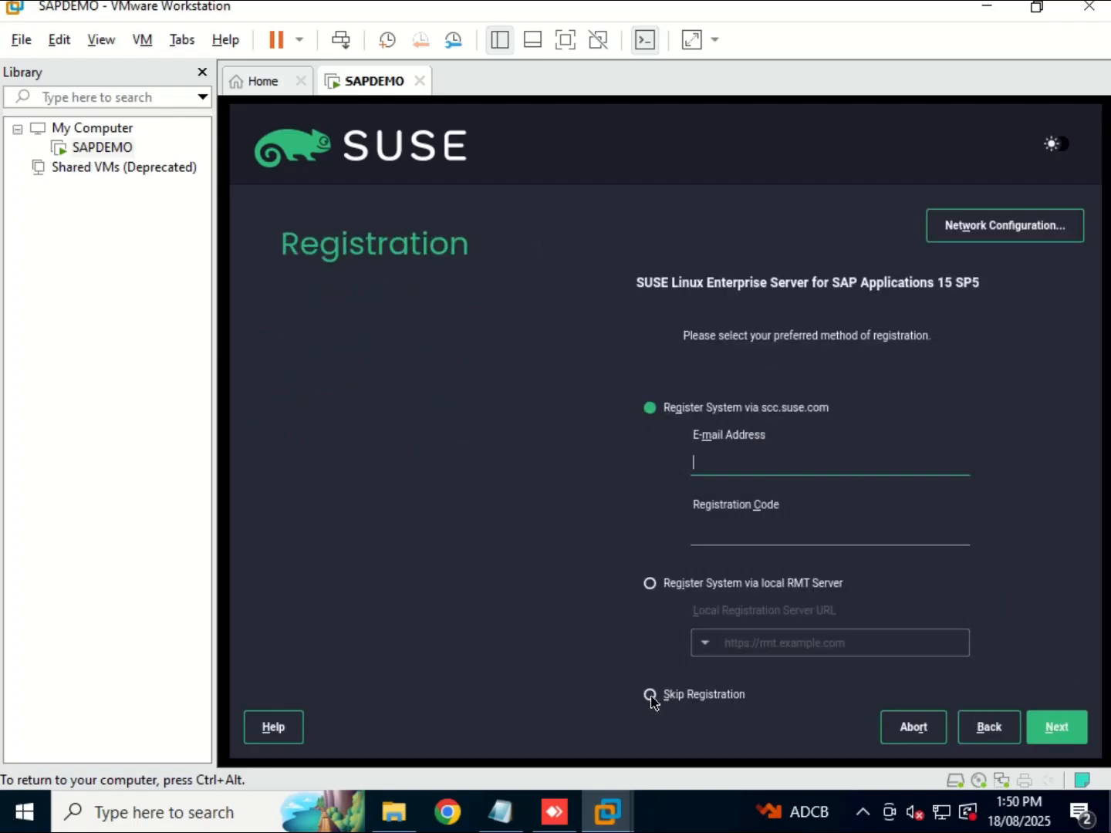
pyautogui.click(651, 696)
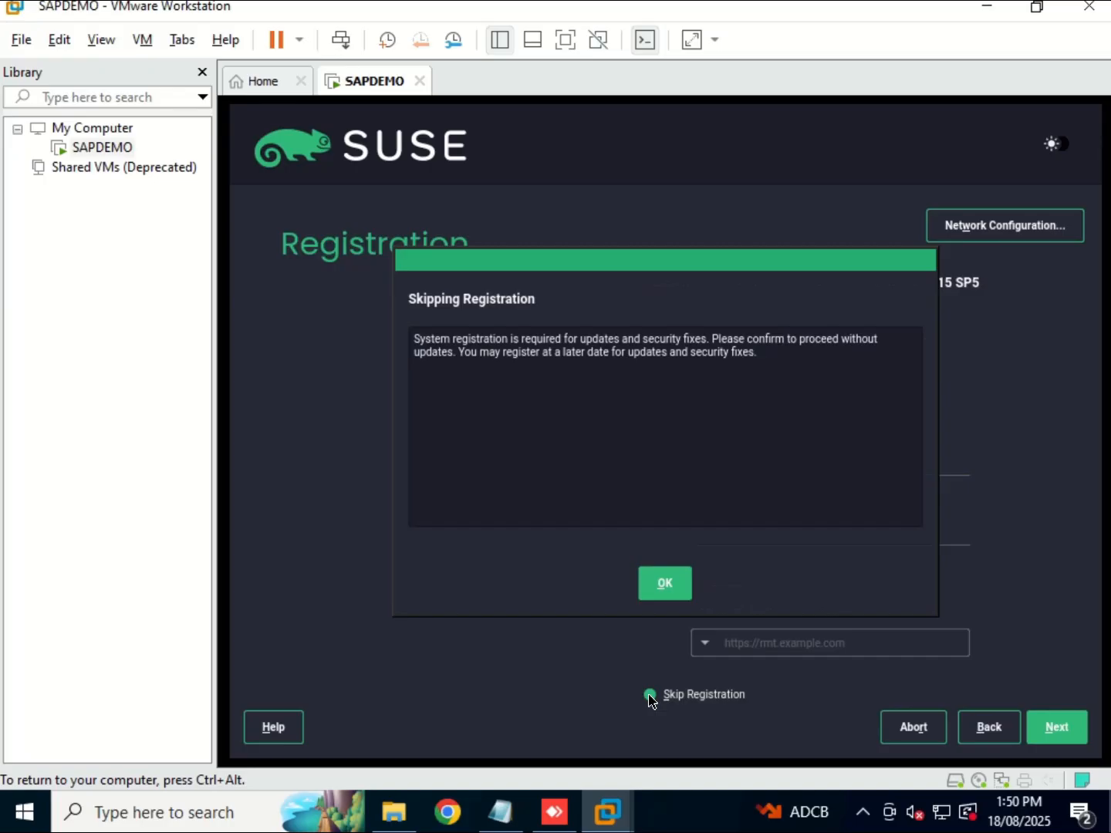
pyautogui.click(673, 592)
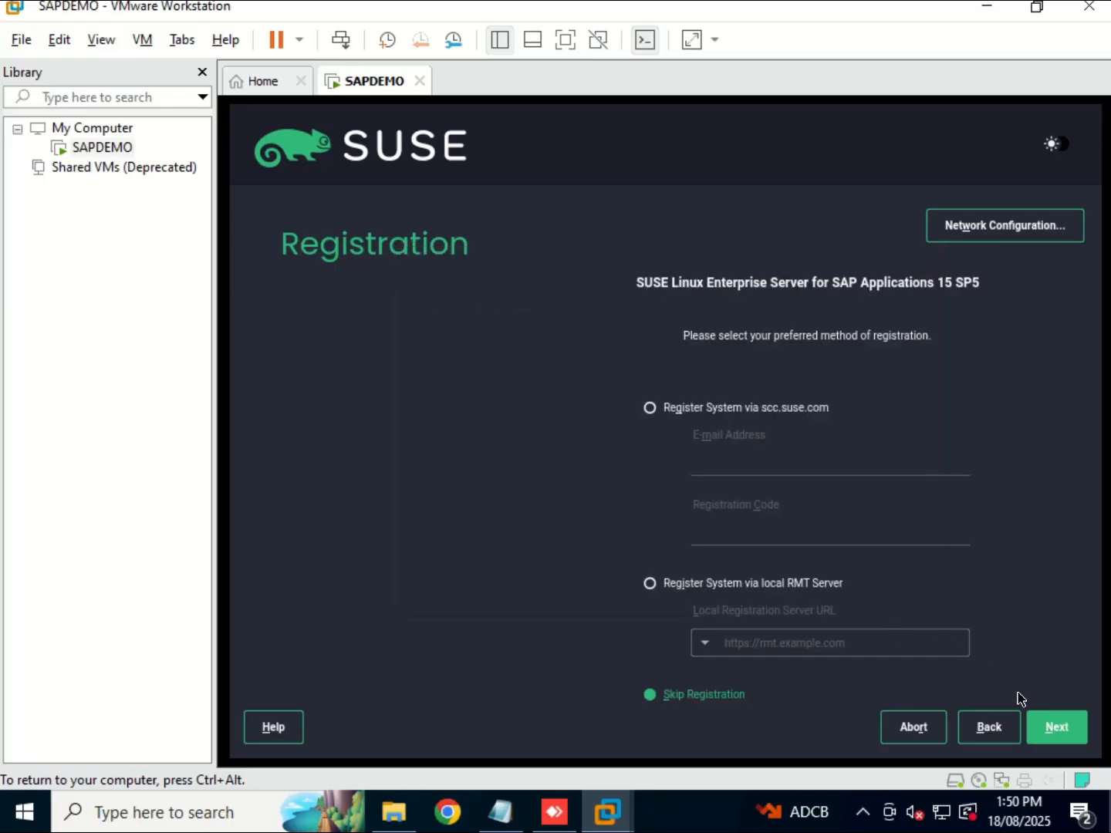
pyautogui.click(1054, 728)
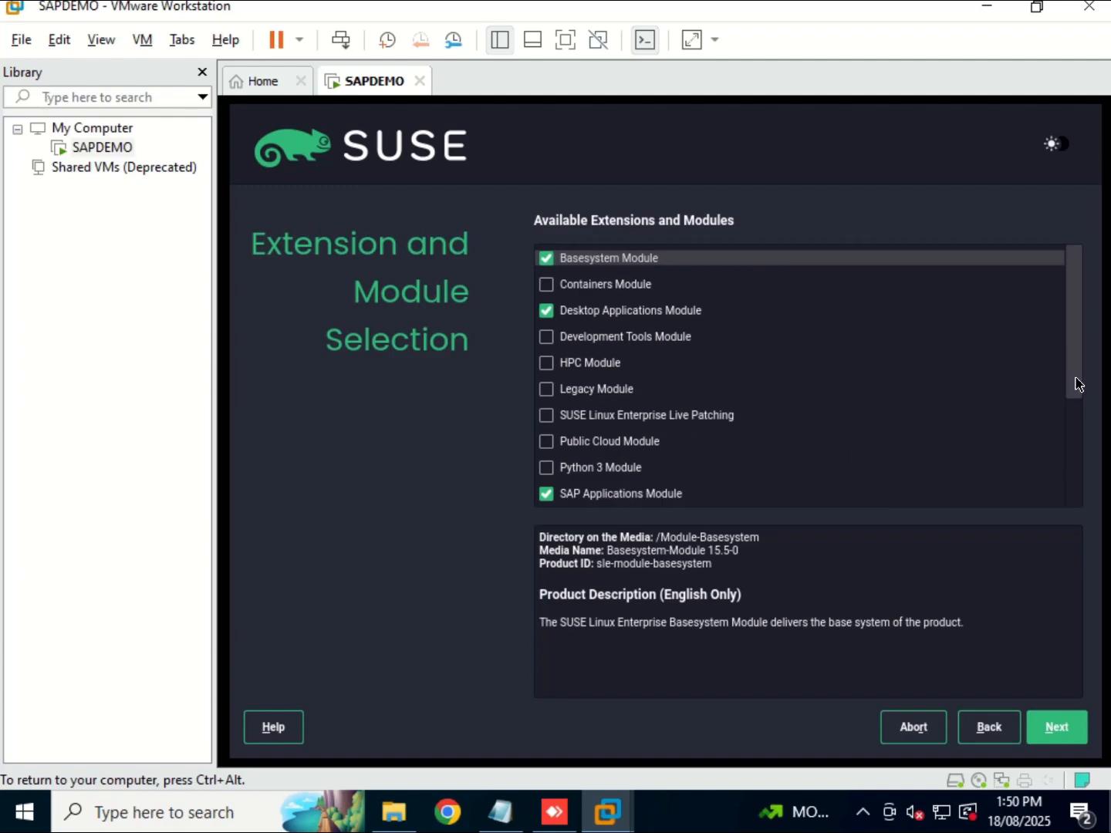
# Add the SAP Applications and High Availability Extension modules and continue.
pyautogui.moveTo(1079, 389); pyautogui.dragTo(1076, 432)
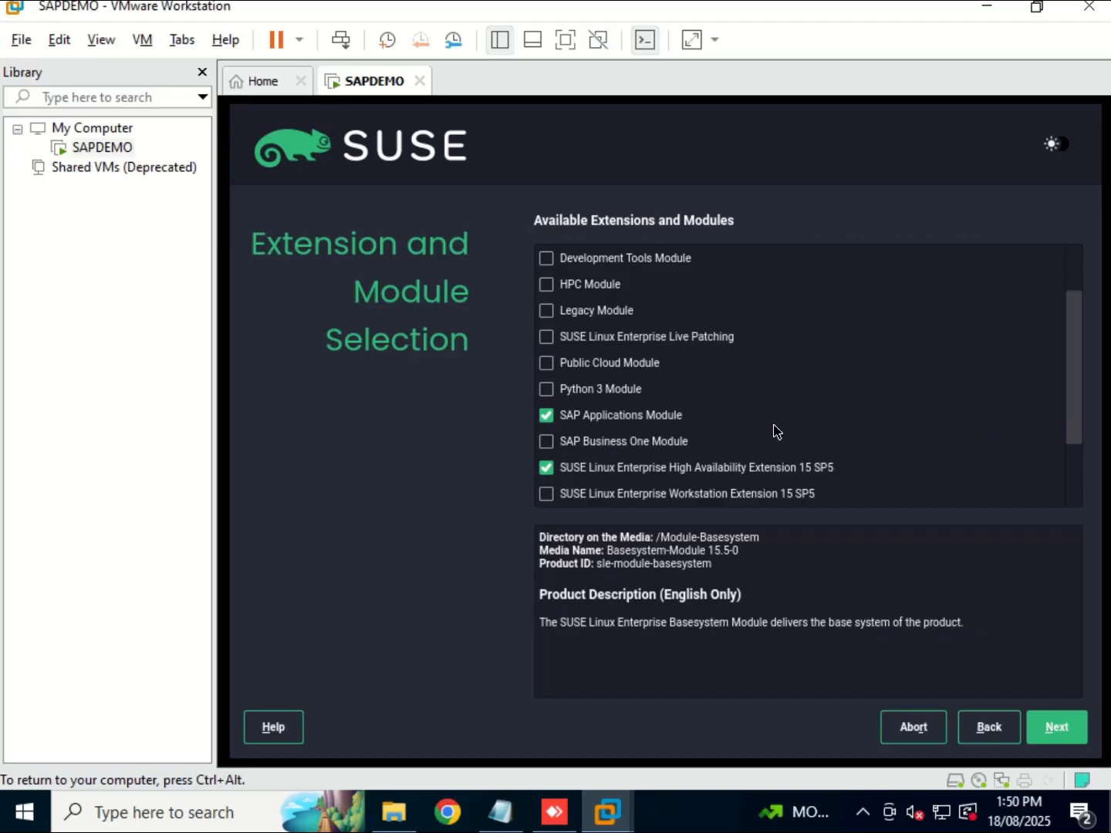
pyautogui.click(1069, 737)
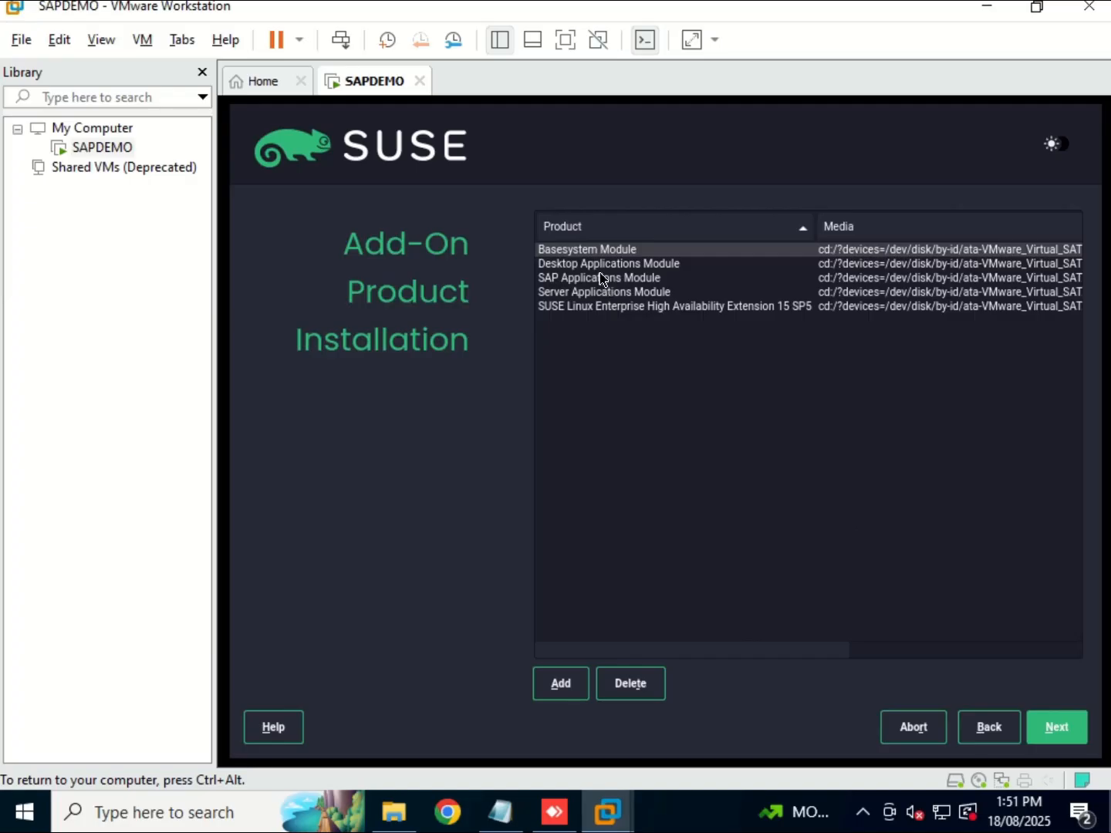
# Accept the five listed add-ons and keep SLES for SAP Applications as the system role.
pyautogui.click(1057, 727)
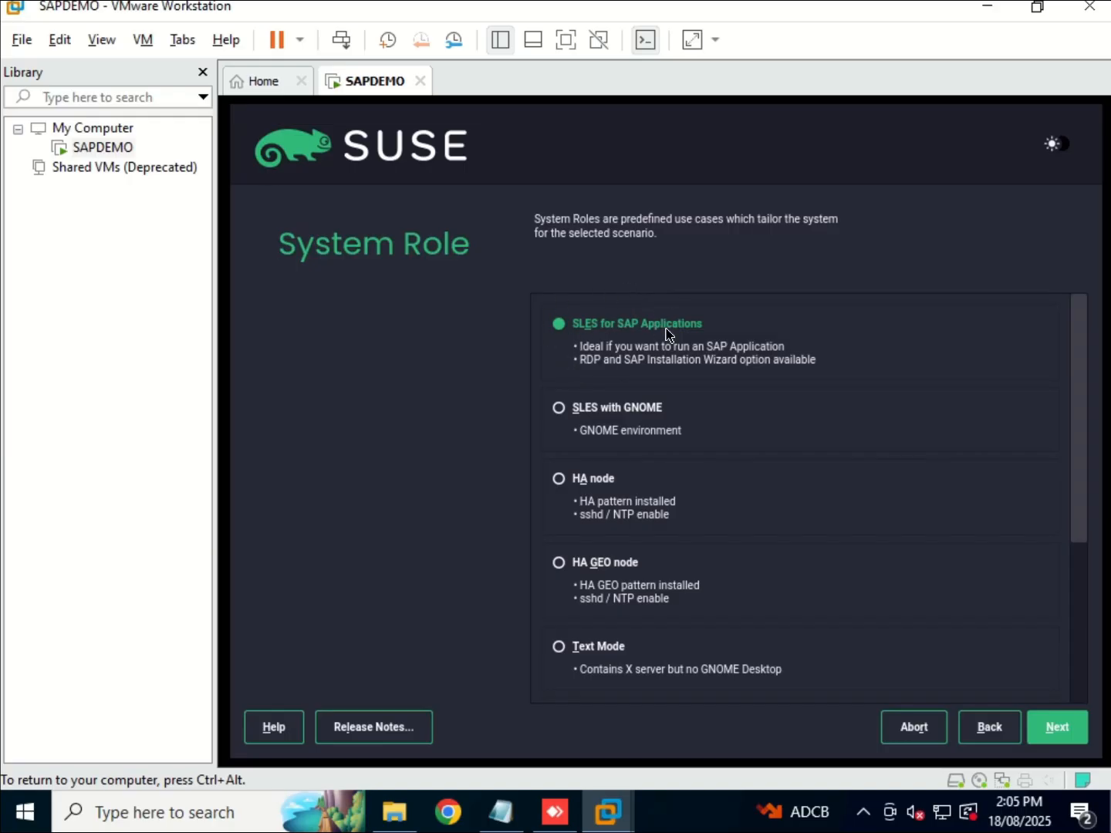
pyautogui.click(1058, 726)
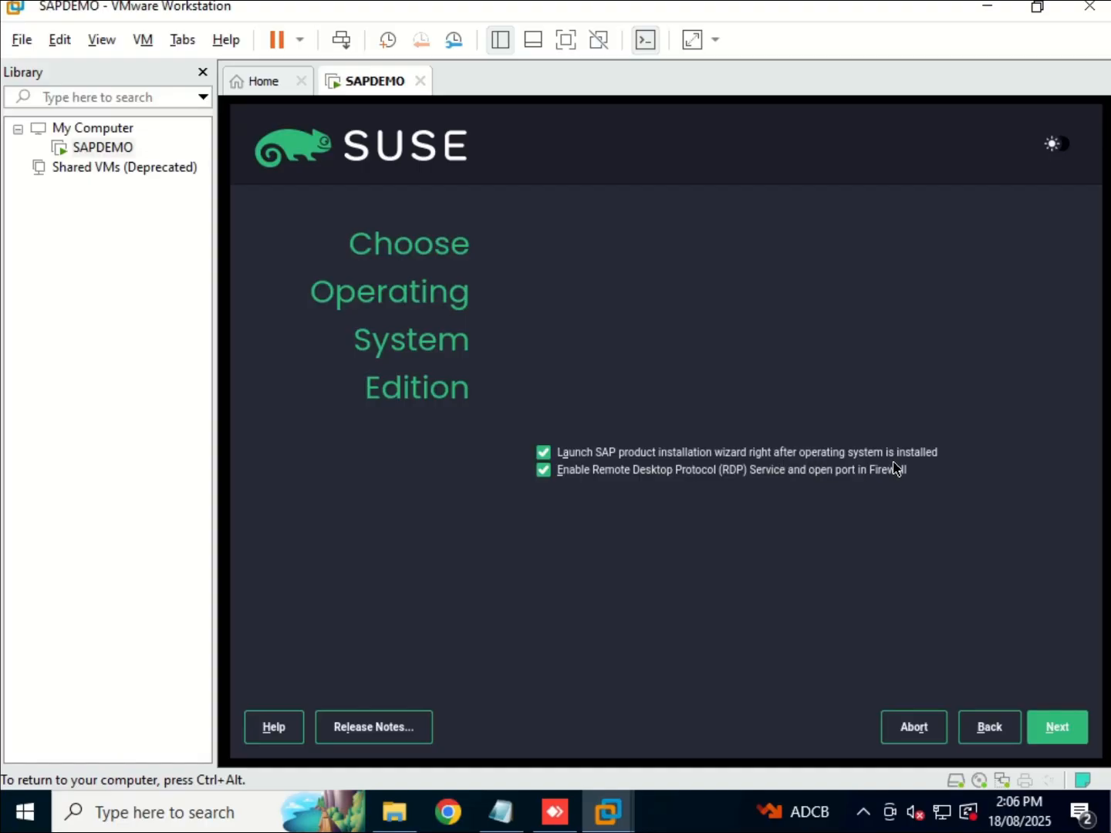
# Turn off the SAP installation wizard launch and open the Expert Partitioner from existing partitions.
pyautogui.click(550, 461)
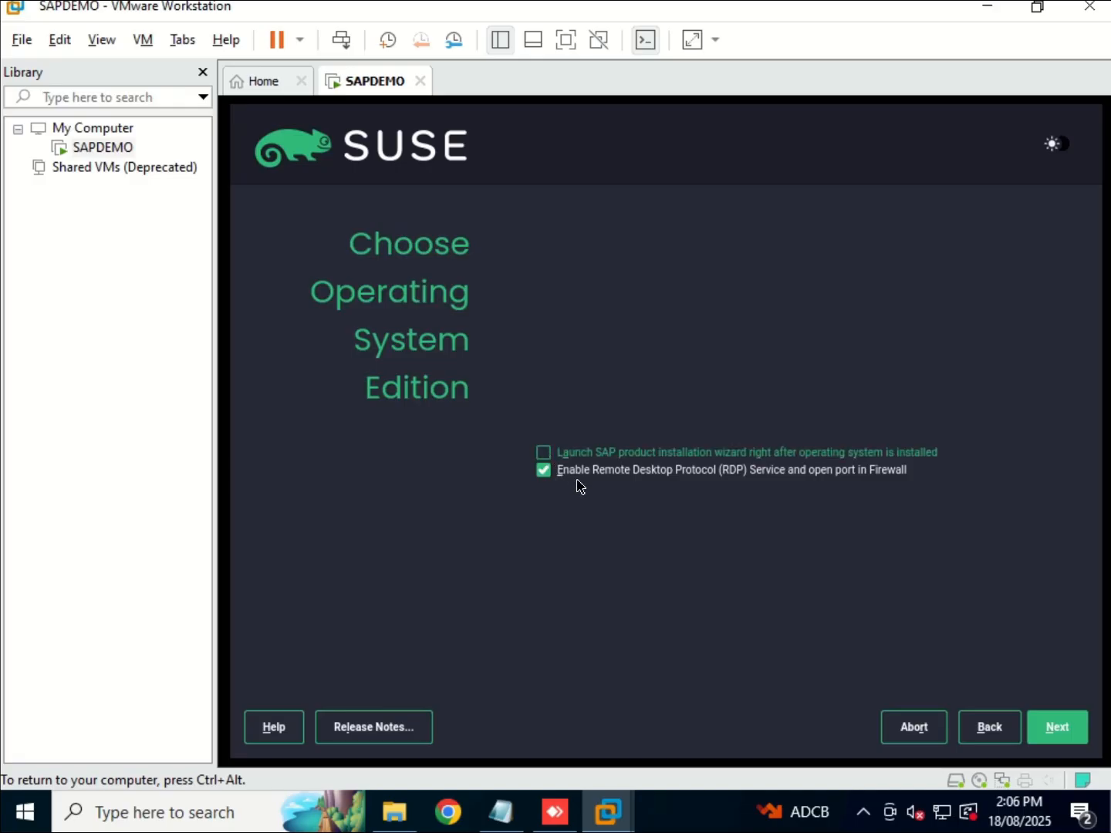
pyautogui.click(1057, 729)
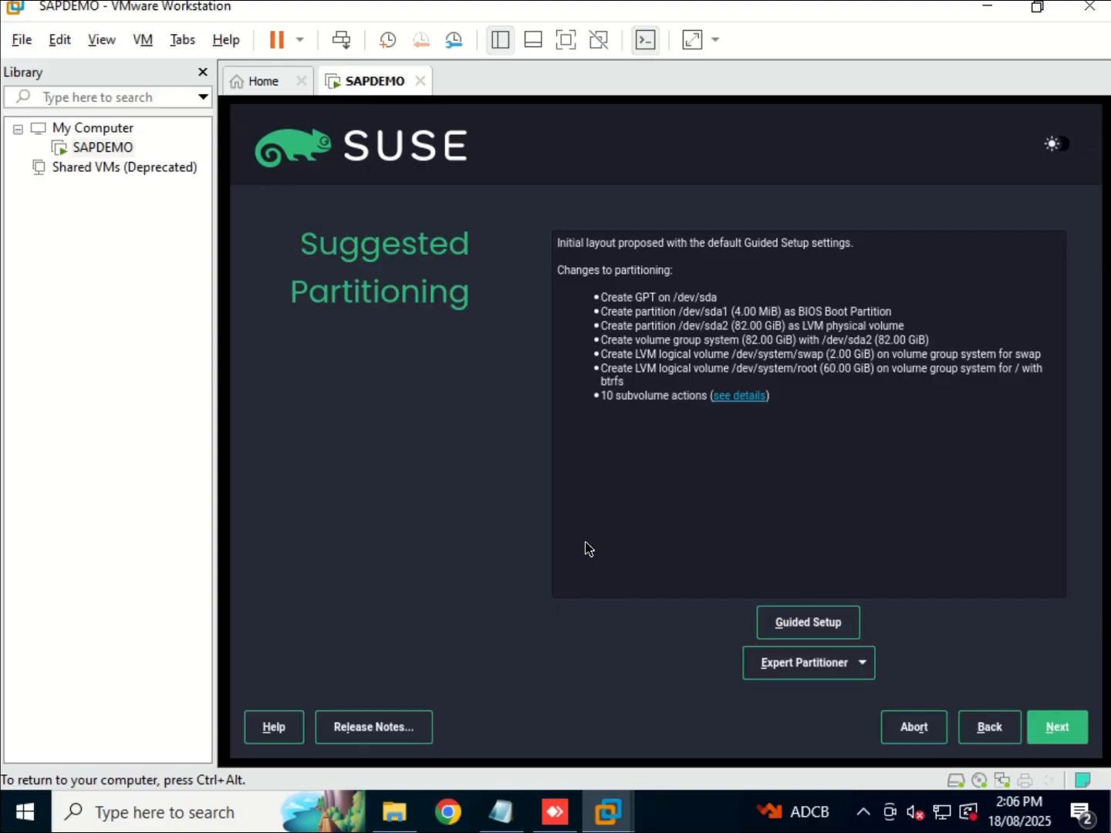
pyautogui.click(862, 664)
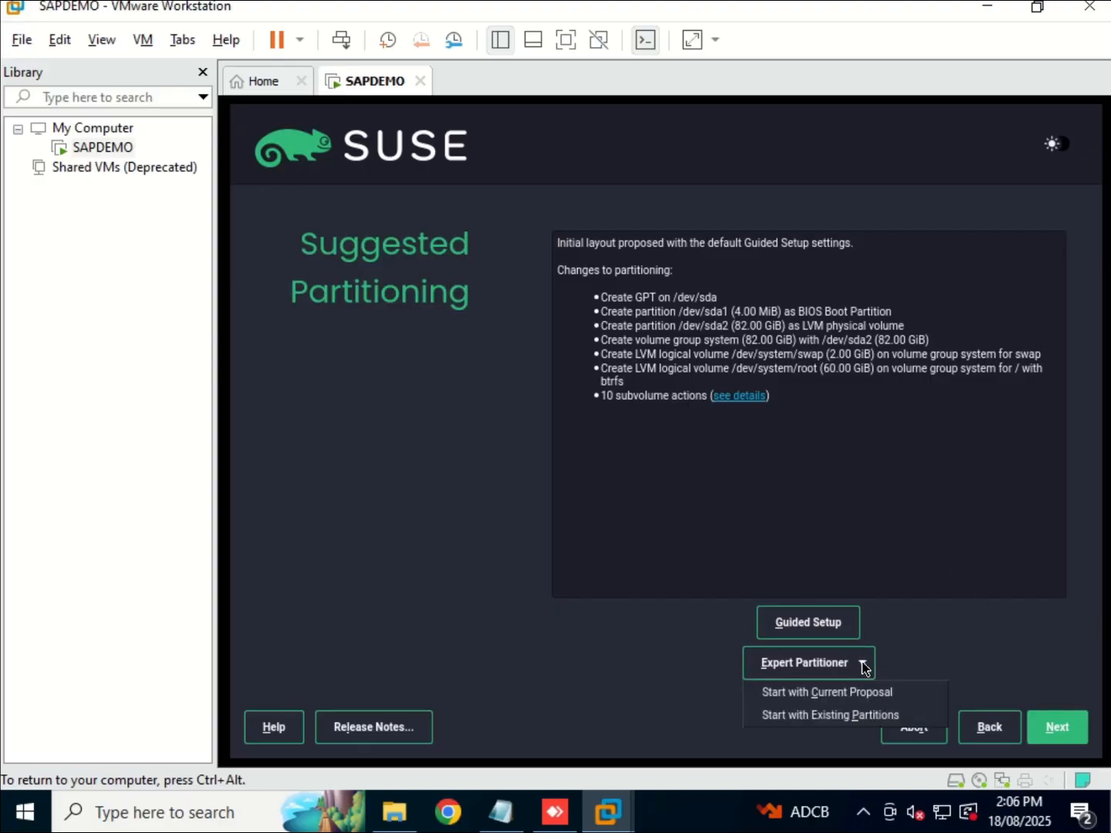
pyautogui.click(847, 716)
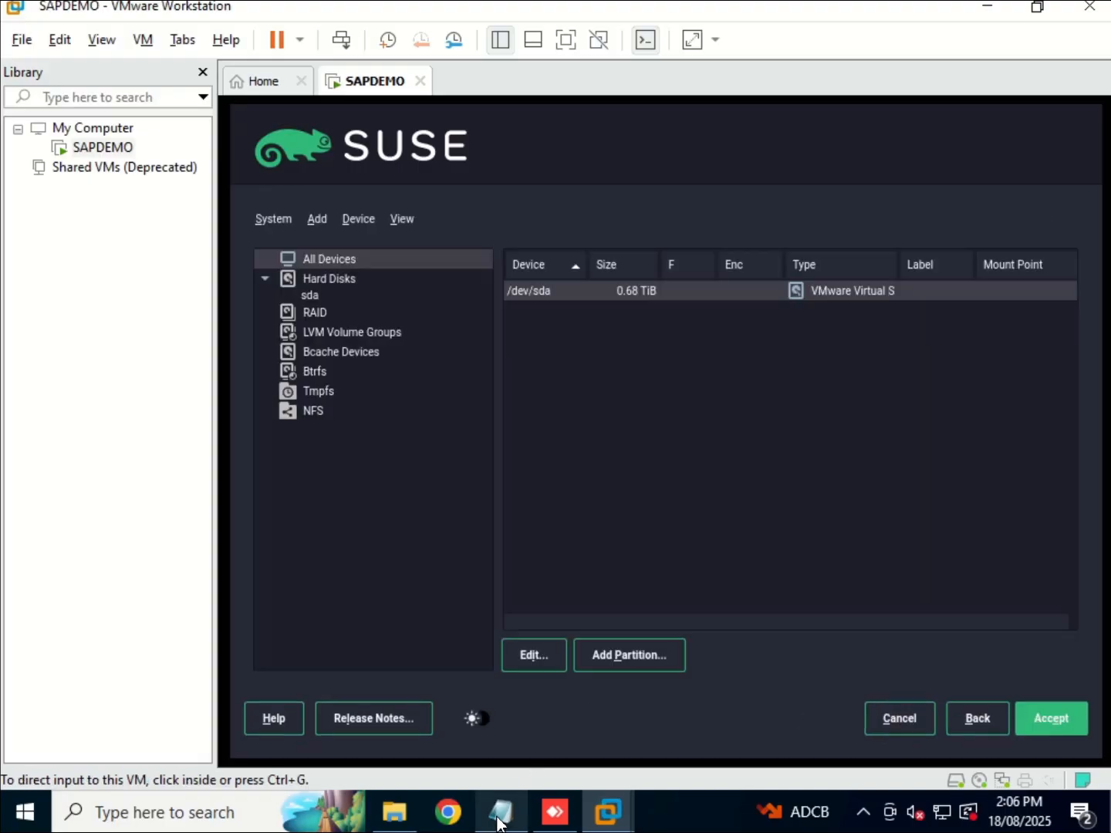
pyautogui.click(499, 822)
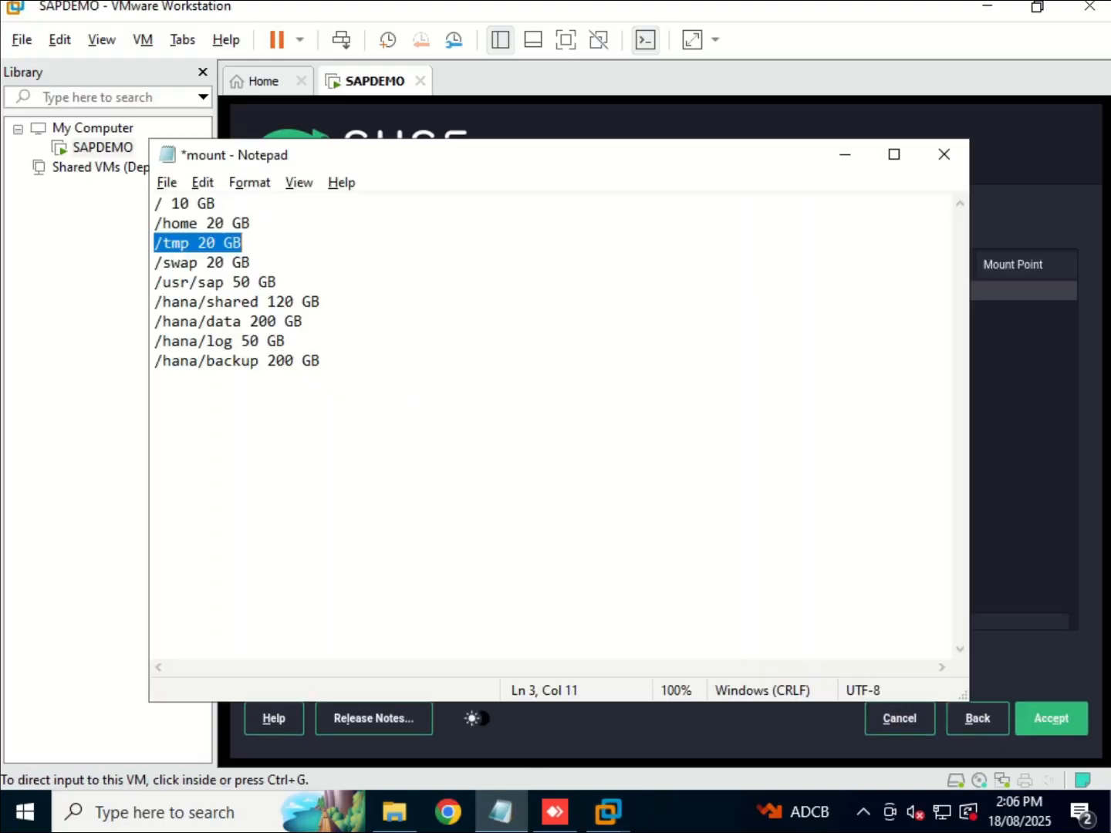
pyautogui.click(223, 223)
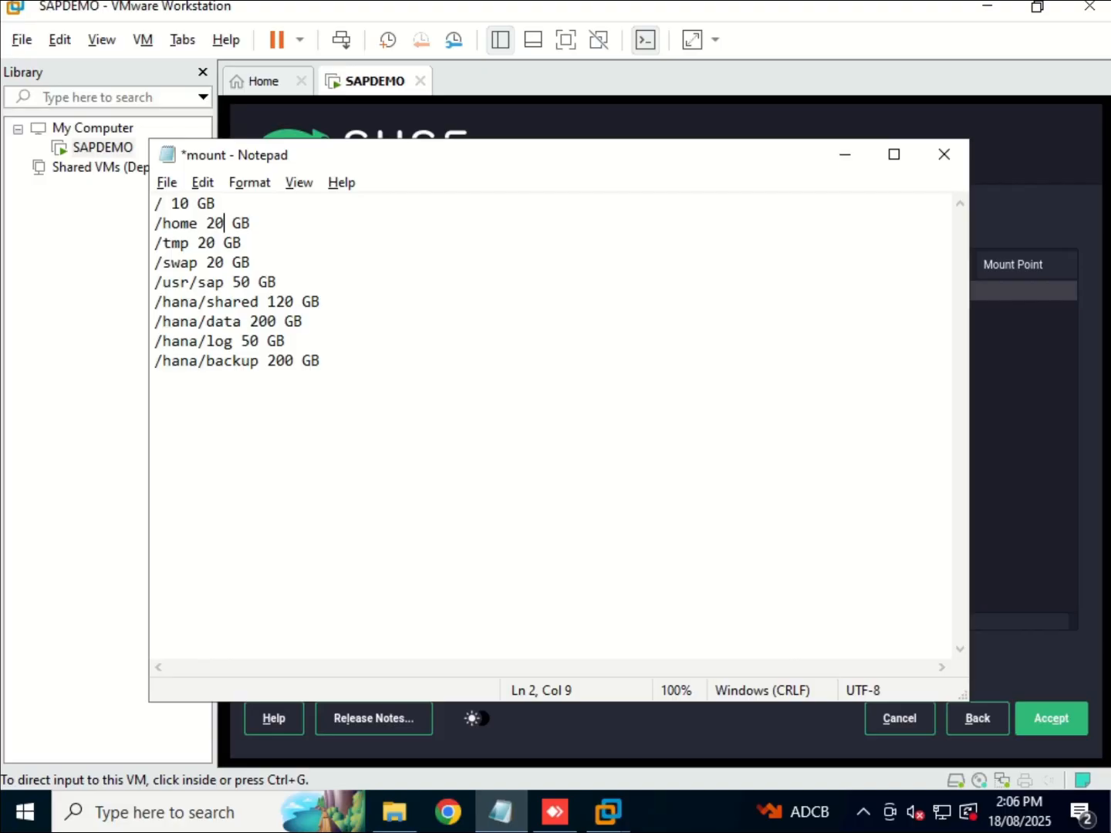
pyautogui.moveTo(155, 205); pyautogui.dragTo(250, 263)
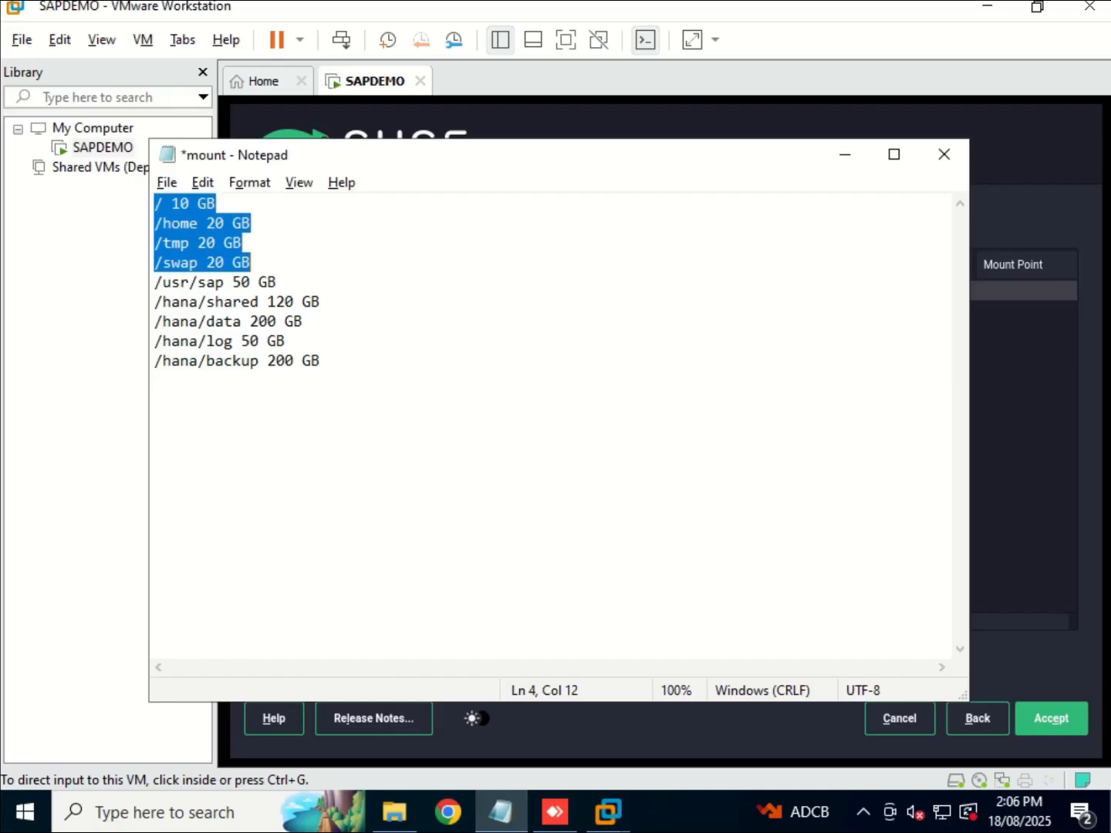
pyautogui.click(251, 262)
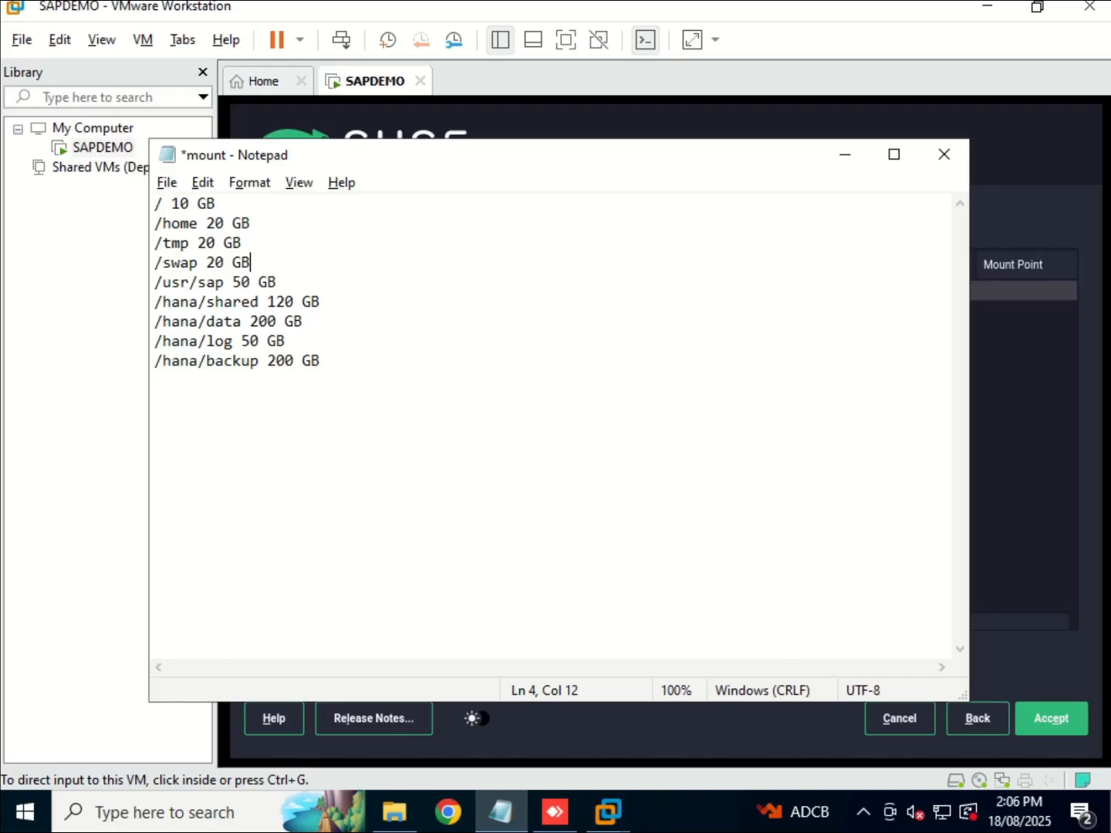
pyautogui.moveTo(162, 282); pyautogui.dragTo(322, 360)
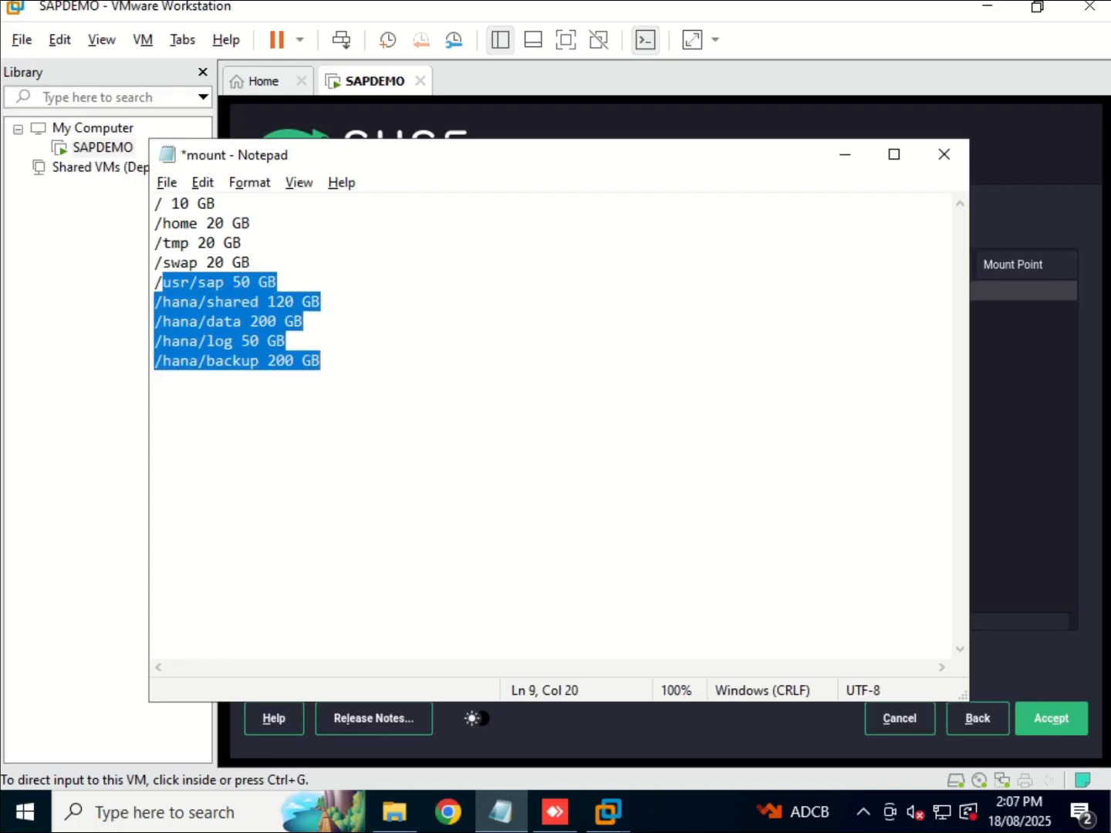
pyautogui.moveTo(155, 204); pyautogui.dragTo(321, 380)
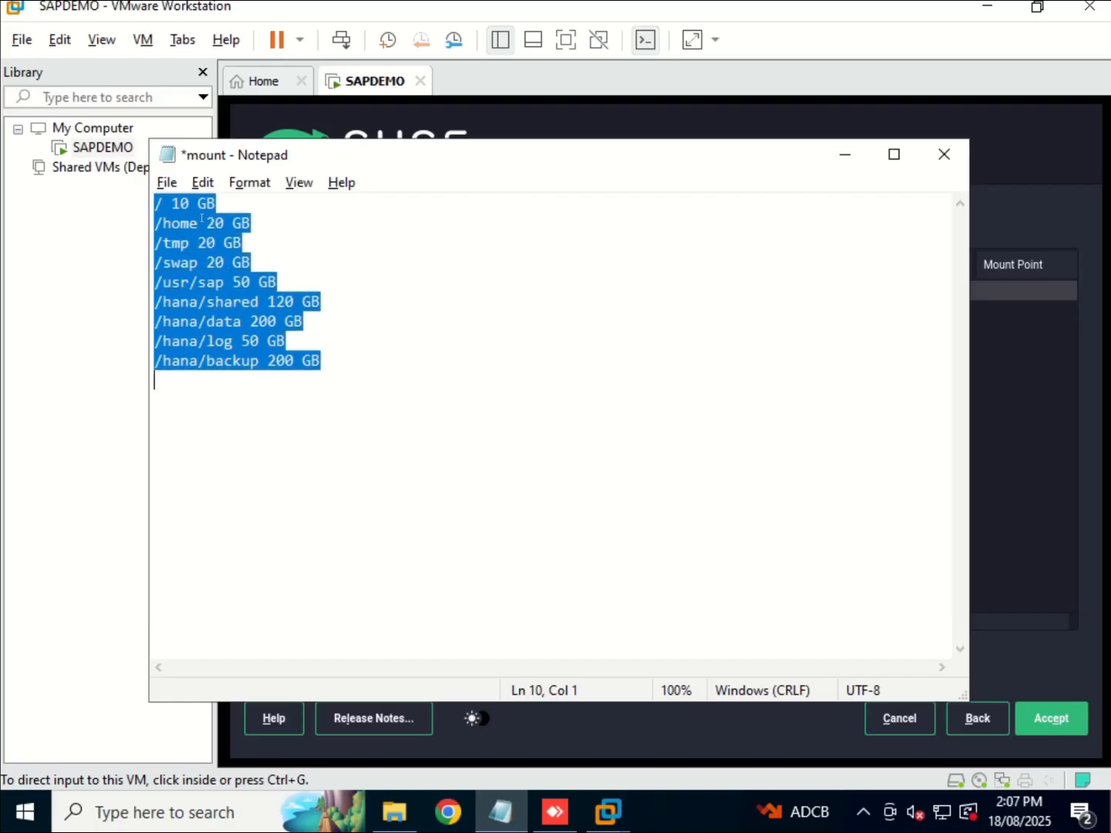
pyautogui.click(217, 204)
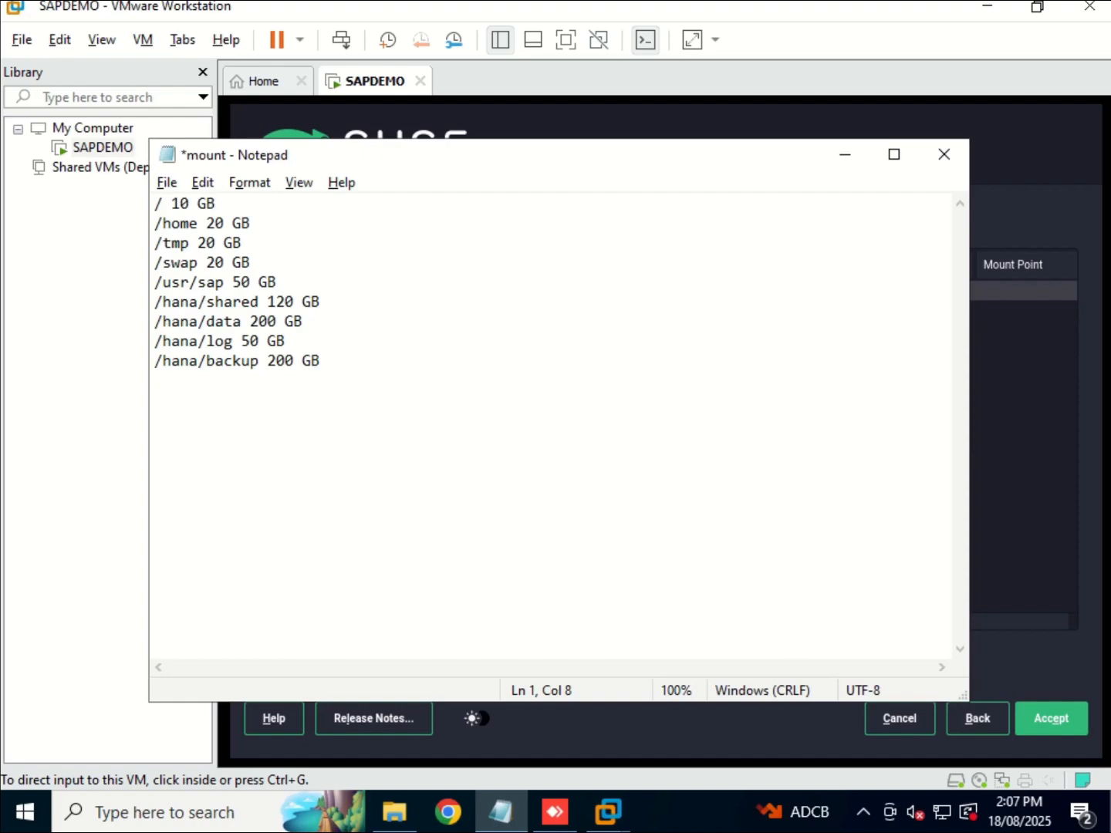
pyautogui.click(842, 156)
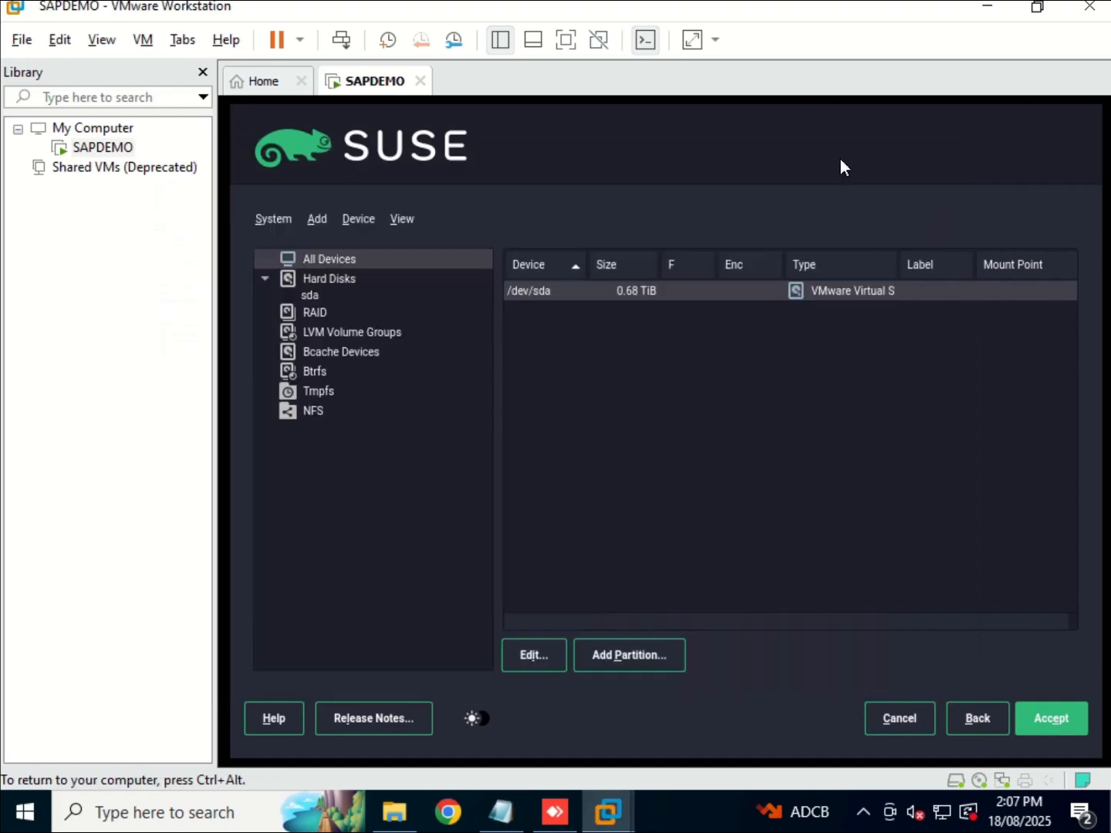
# Create sda1 on /dev/sda as a 10 GiB XFS partition mounted at /.
pyautogui.click(629, 661)
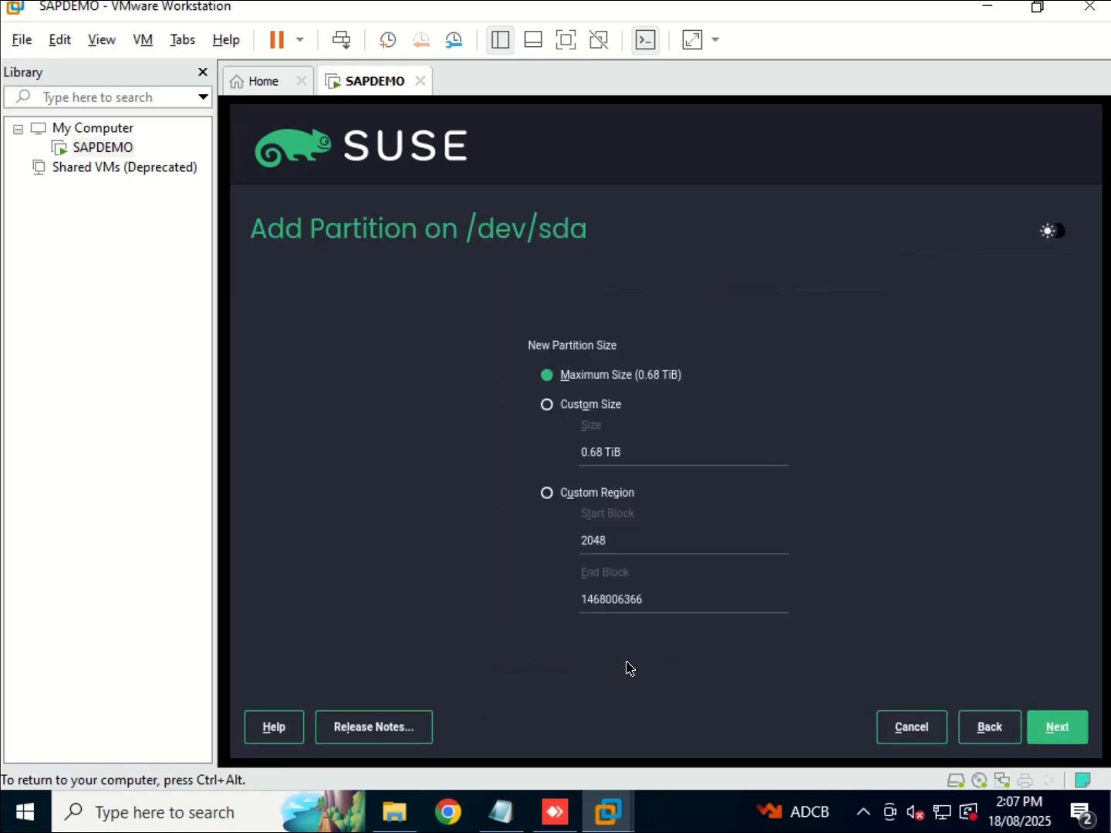
pyautogui.click(546, 411)
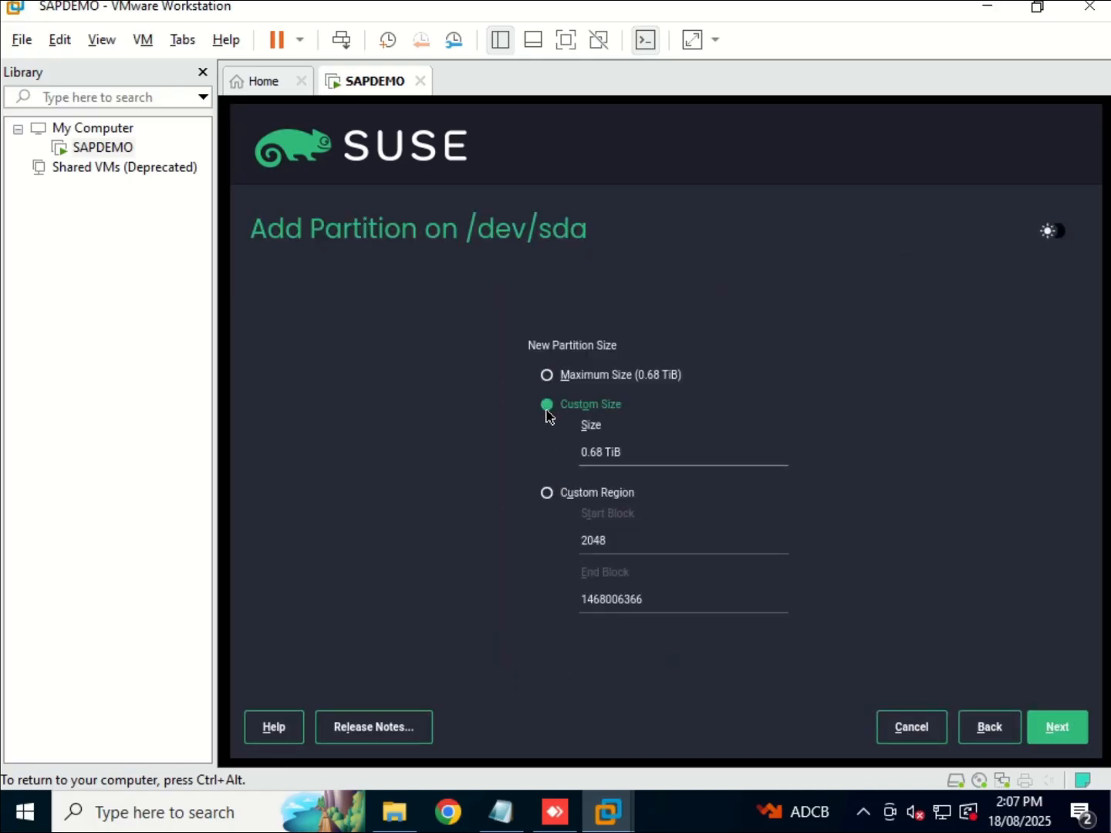
pyautogui.click(502, 811)
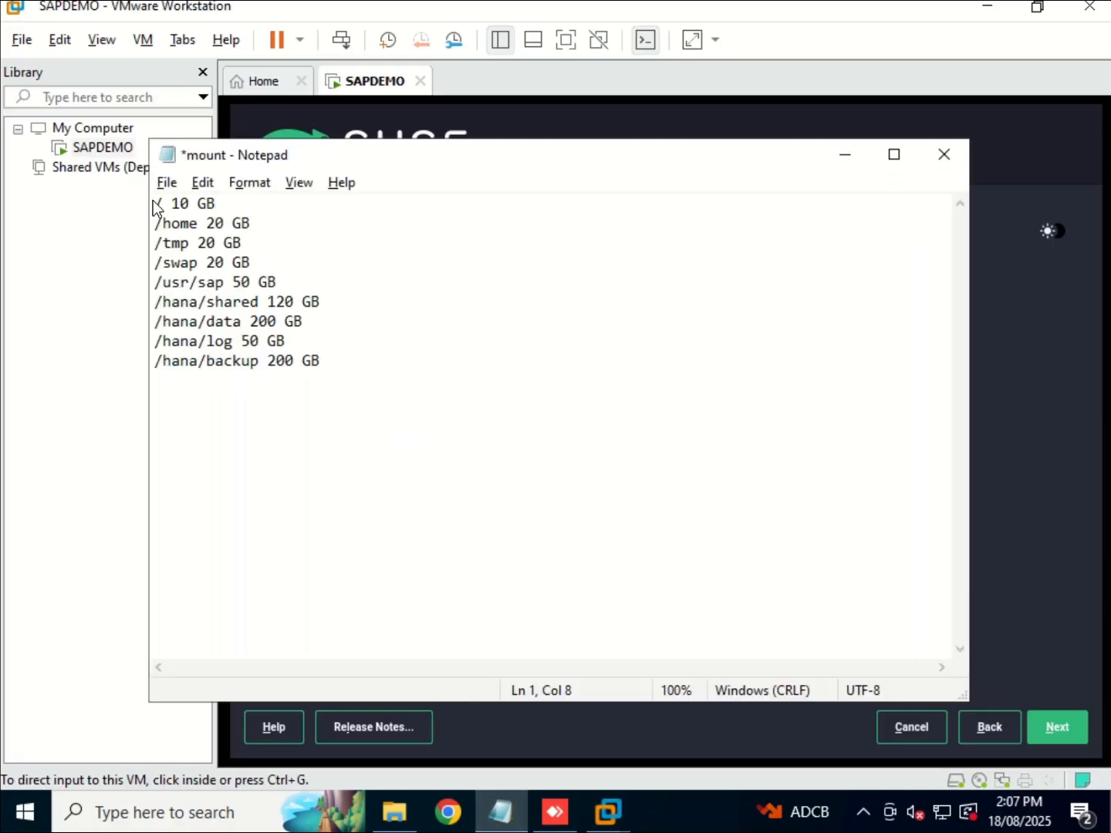
pyautogui.moveTo(154, 203); pyautogui.dragTo(217, 202)
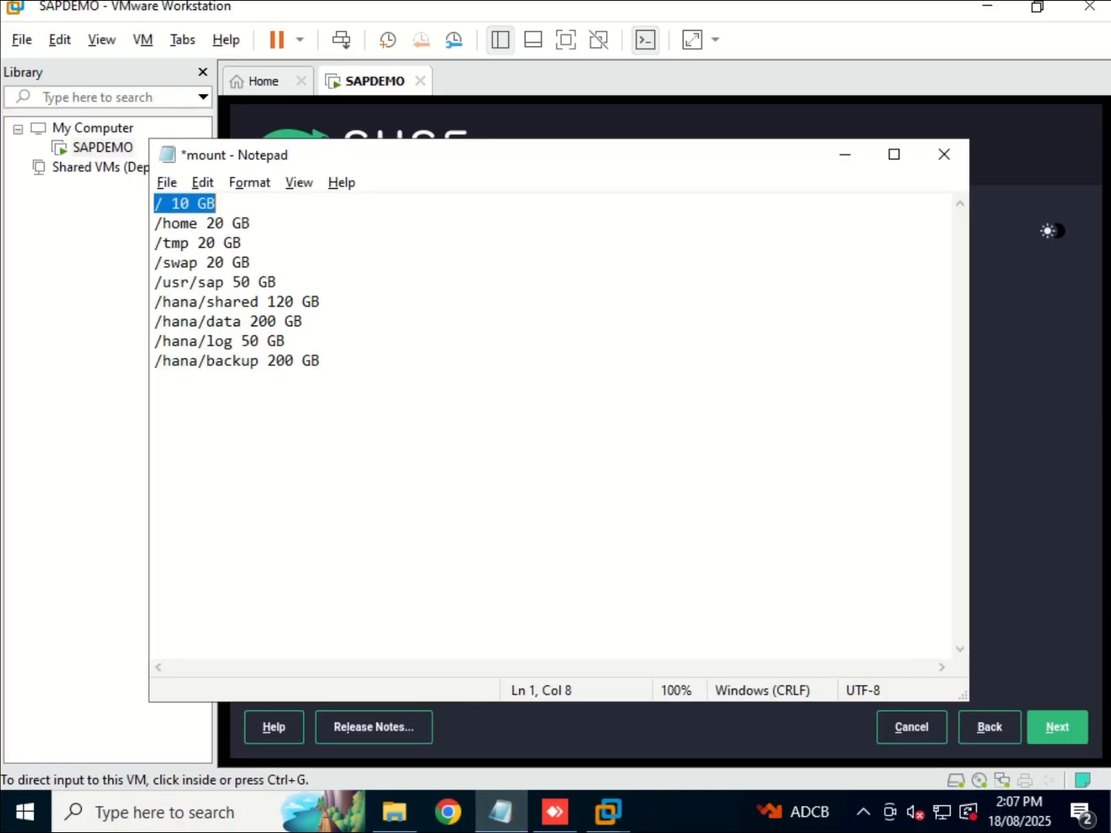
pyautogui.click(840, 154)
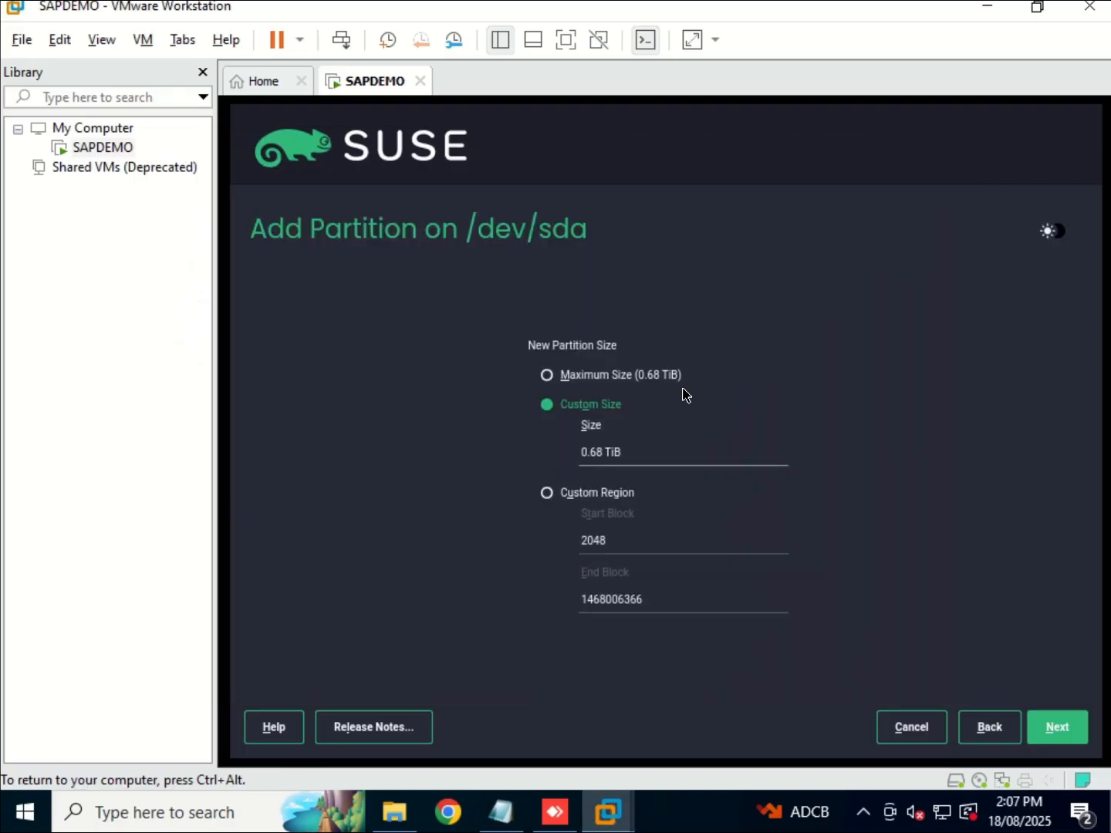
pyautogui.click(637, 461)
pyautogui.press('BackSpace')
pyautogui.press('BackSpace')
pyautogui.press('BackSpace')
pyautogui.press('BackSpace')
pyautogui.press('BackSpace')
pyautogui.press('BackSpace')
pyautogui.press('BackSpace')
pyautogui.press('BackSpace')
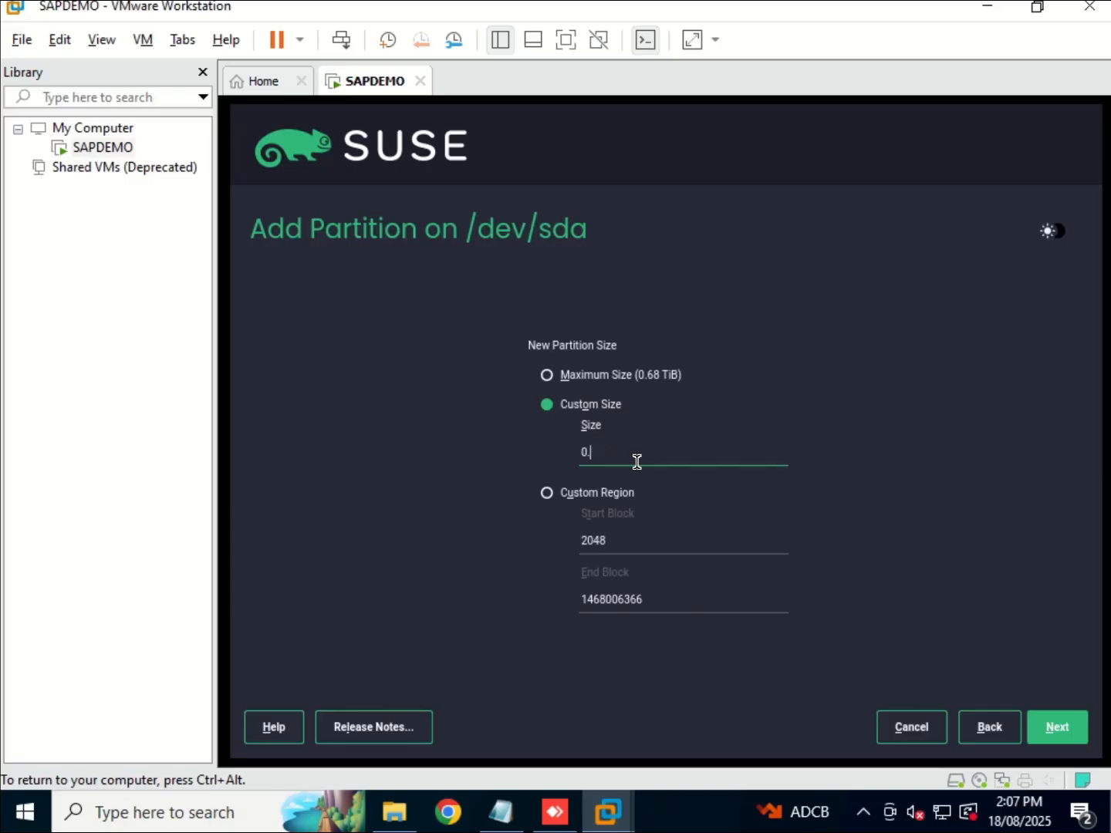
pyautogui.write('10 GiB')
pyautogui.click(1052, 724)
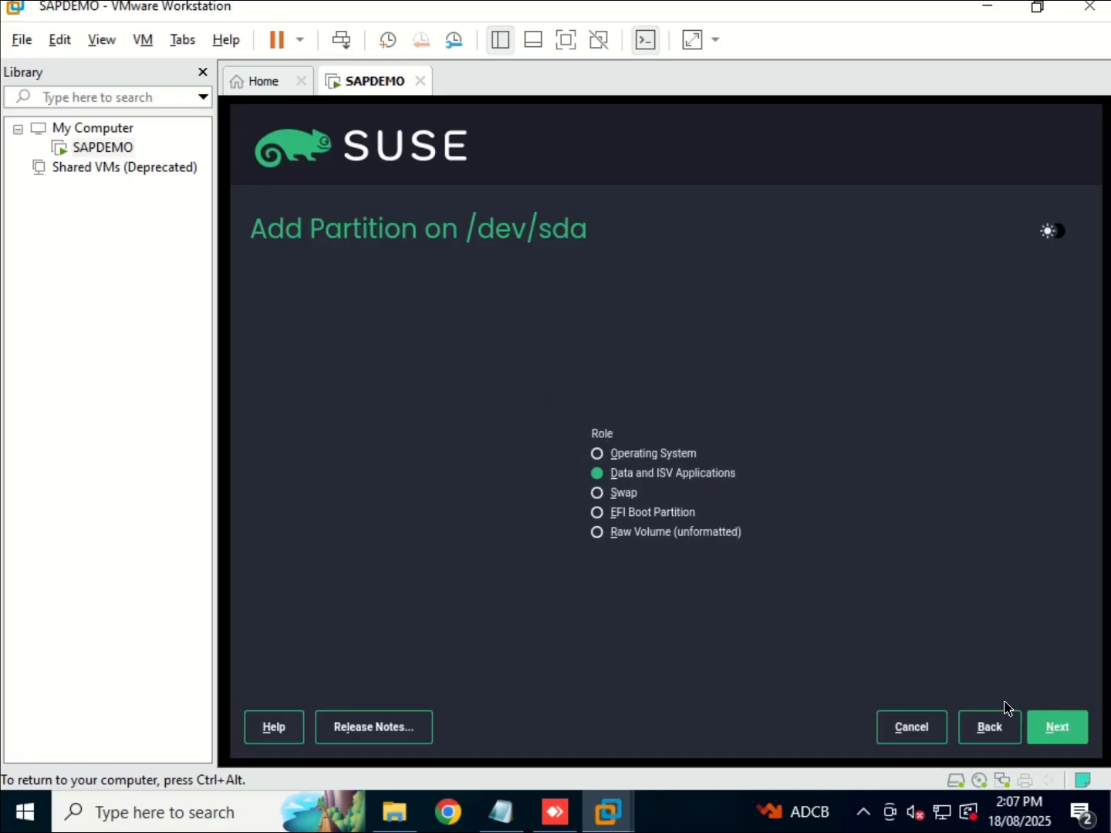
pyautogui.click(1061, 734)
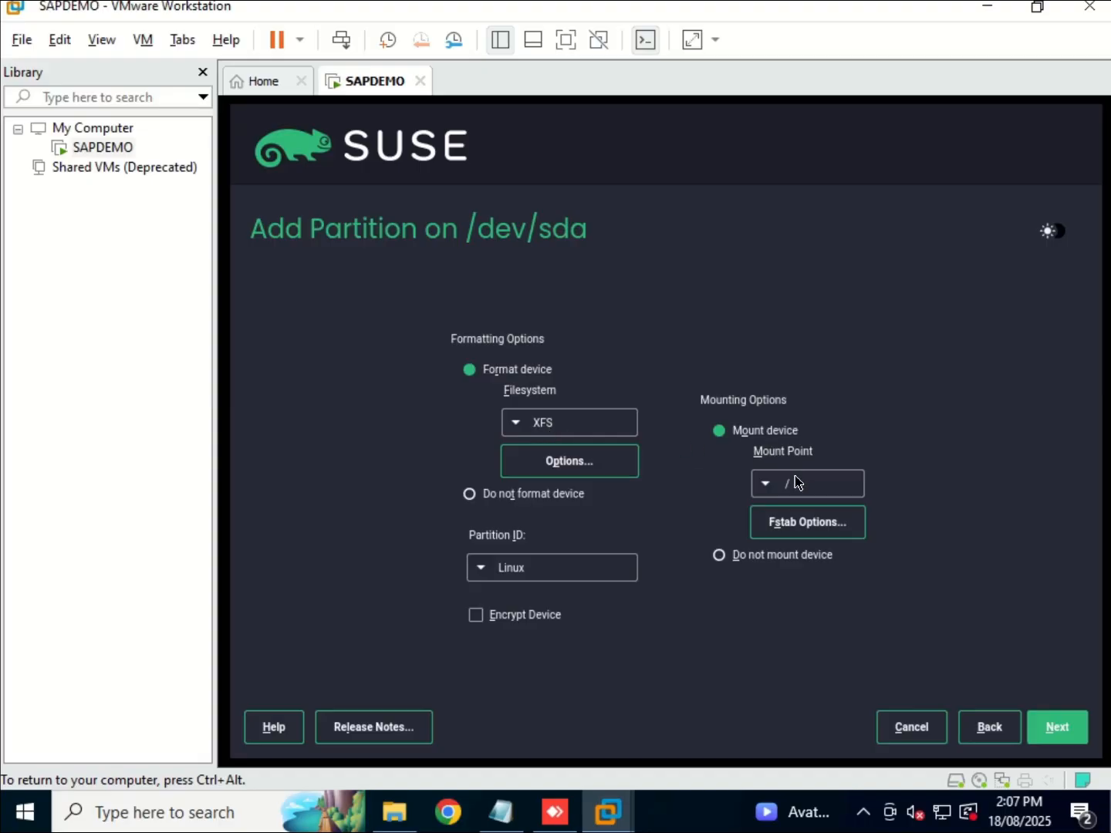
pyautogui.click(1051, 726)
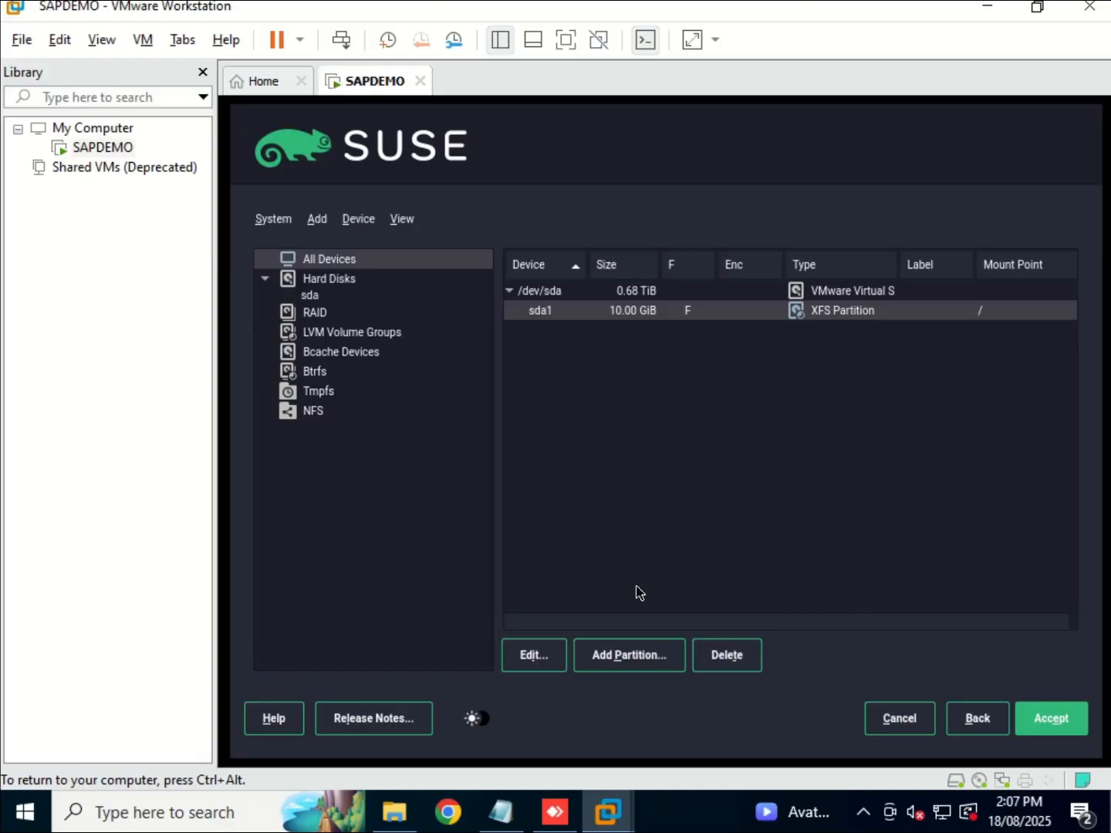
# Add sda2, a 20 GiB XFS data partition mounted at /home.
pyautogui.click(633, 655)
pyautogui.click(629, 657)
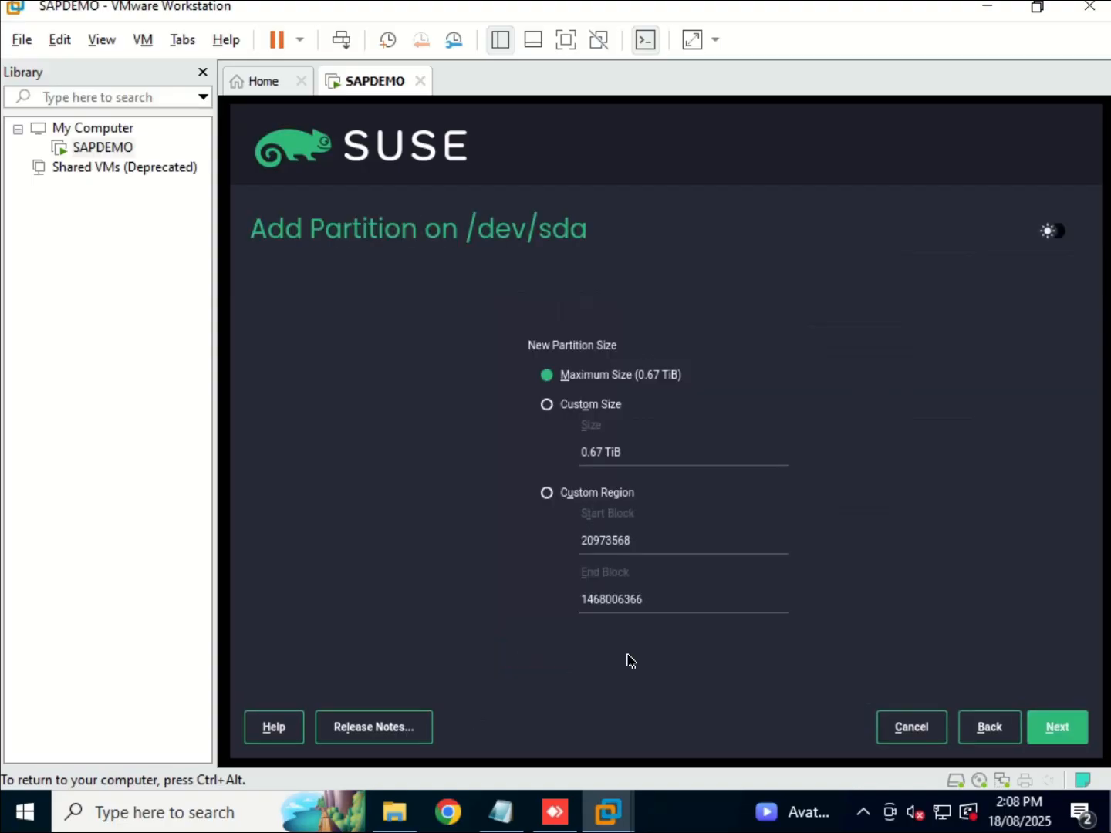
pyautogui.click(548, 407)
pyautogui.click(500, 811)
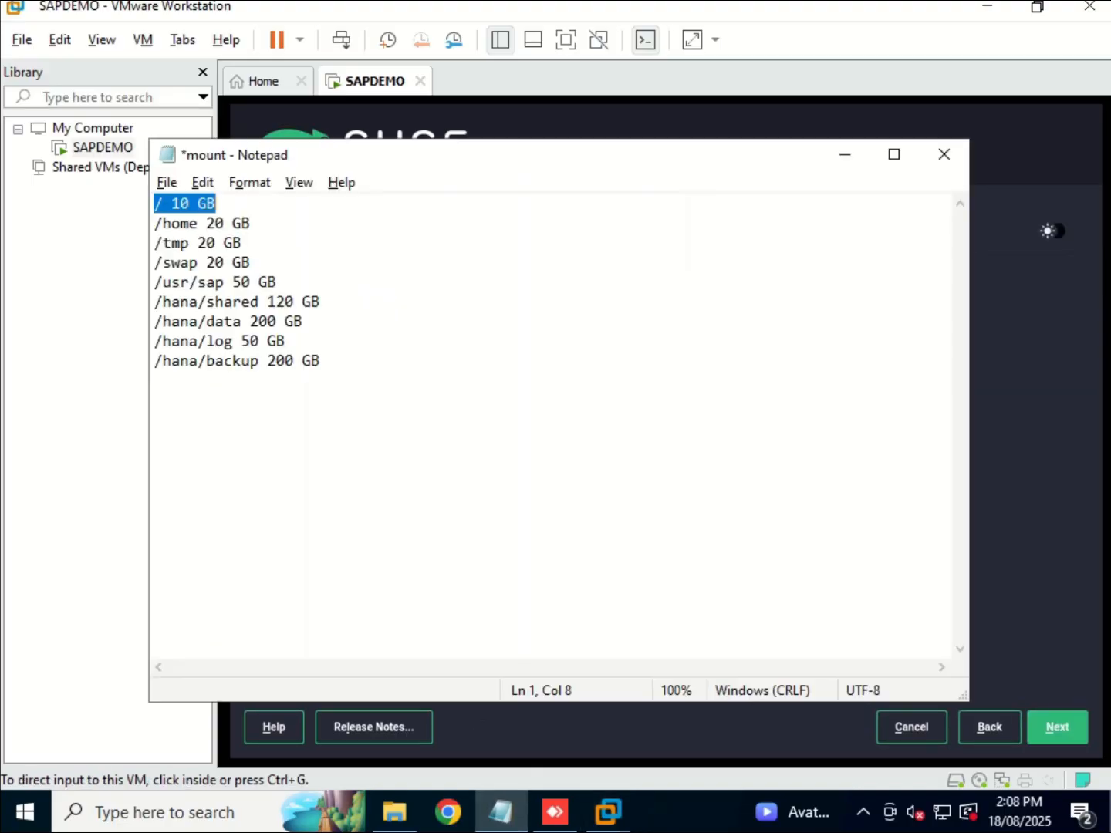
pyautogui.moveTo(155, 223); pyautogui.dragTo(252, 222)
pyautogui.click(840, 153)
pyautogui.click(642, 455)
pyautogui.hotkey('ctrl', 'a')
pyautogui.write('20 GiB')
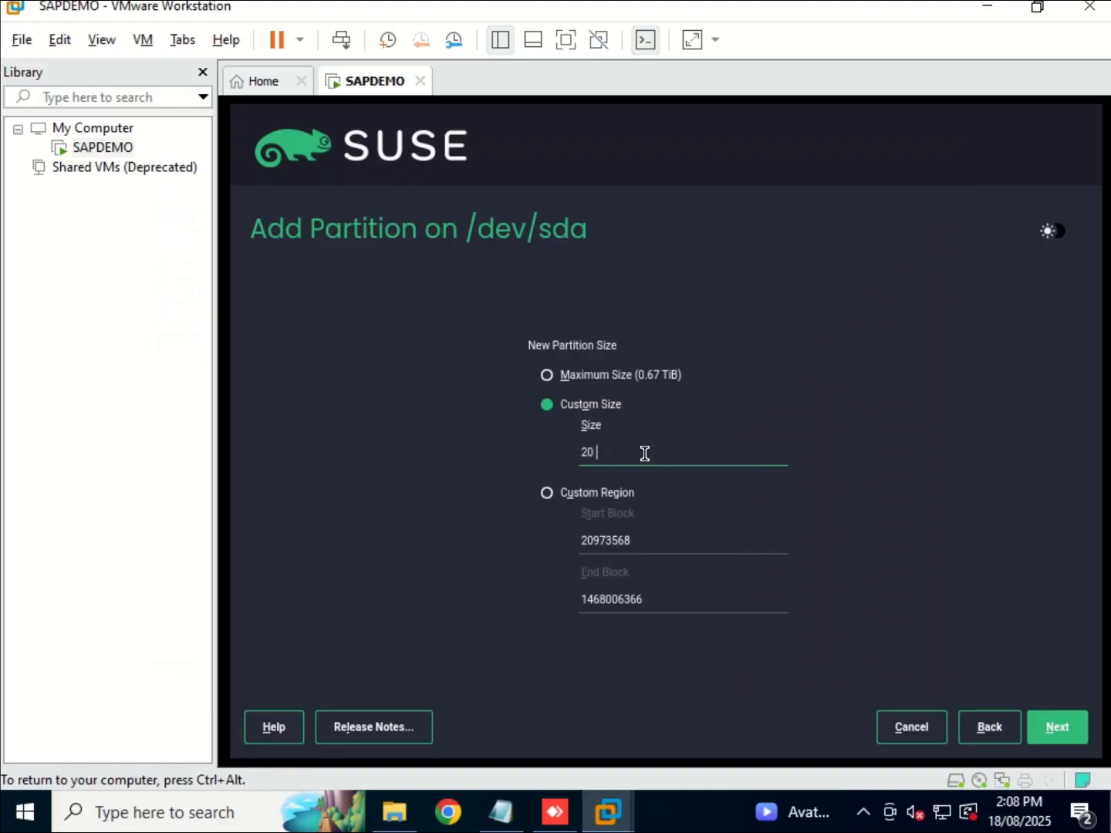
pyautogui.click(1054, 726)
pyautogui.click(1053, 732)
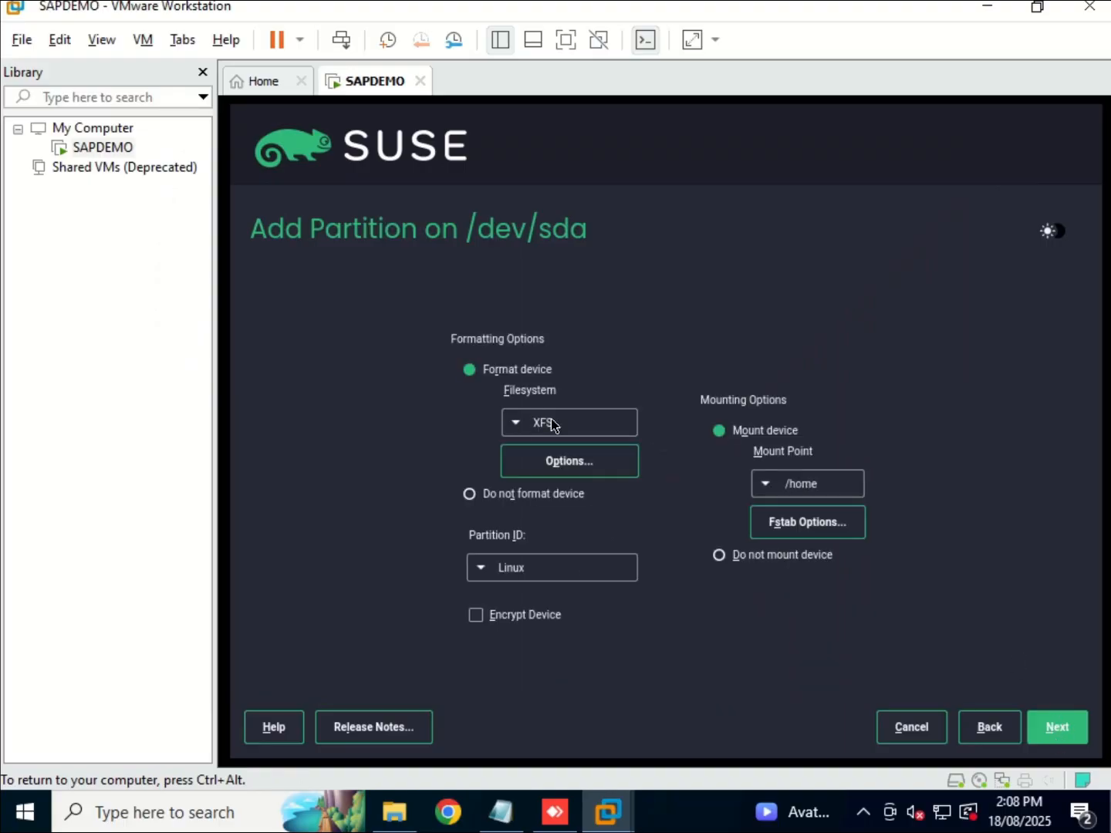
pyautogui.click(1054, 726)
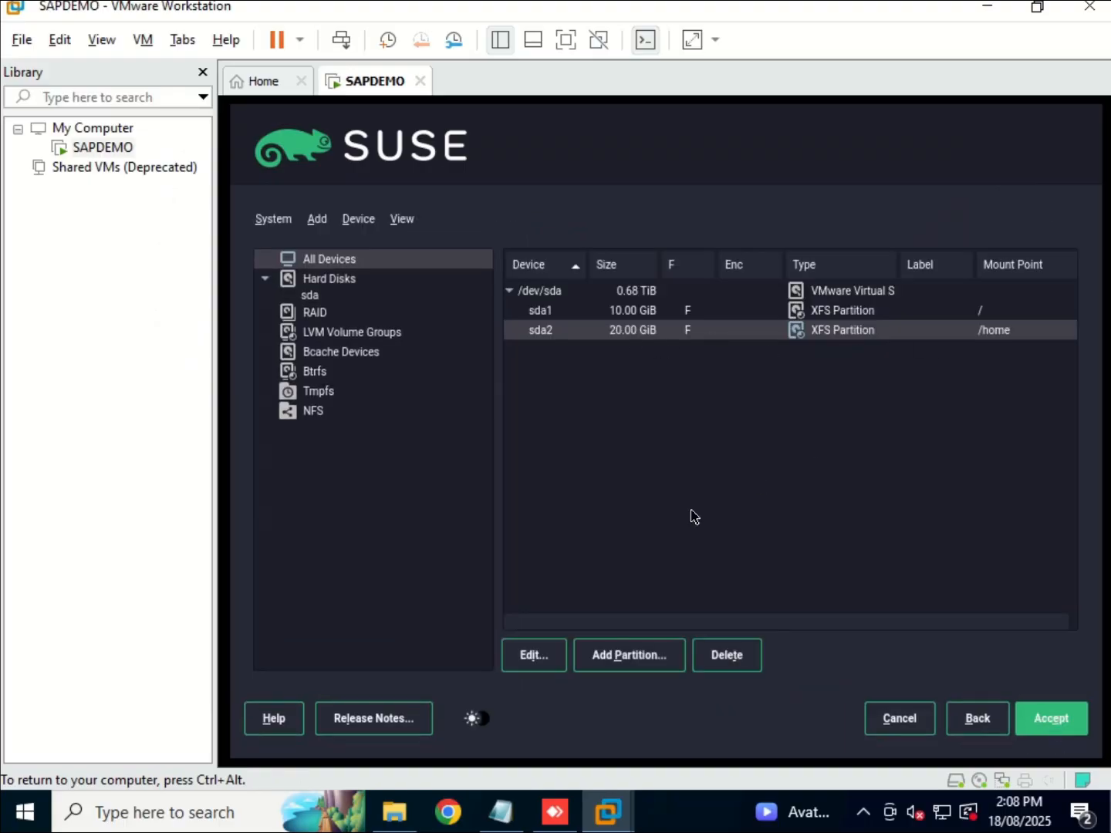
# Add sda3, a 20 GiB partition mounted at /tmp, answering No to the boot warning.
pyautogui.click(642, 656)
pyautogui.click(549, 406)
pyautogui.click(500, 812)
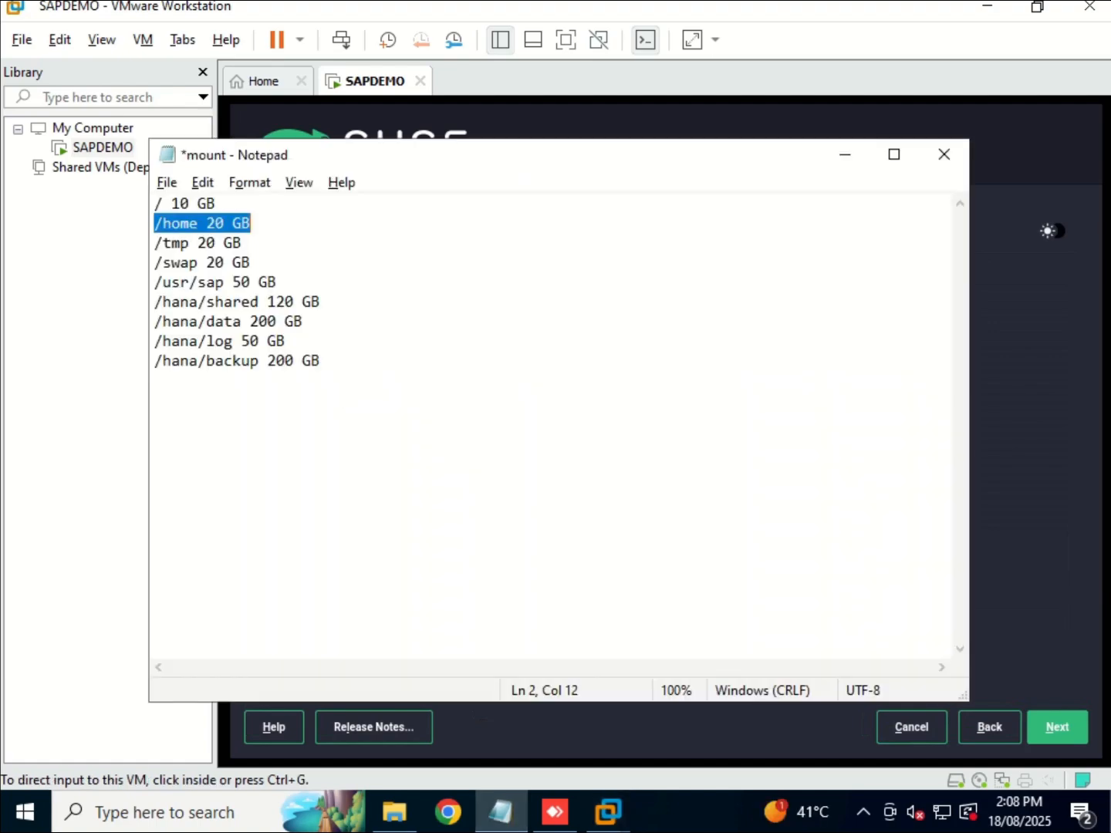
pyautogui.moveTo(155, 243); pyautogui.dragTo(243, 242)
pyautogui.click(844, 156)
pyautogui.tripleClick(618, 454)
pyautogui.press('BackSpace')
pyautogui.write('20 GiB')
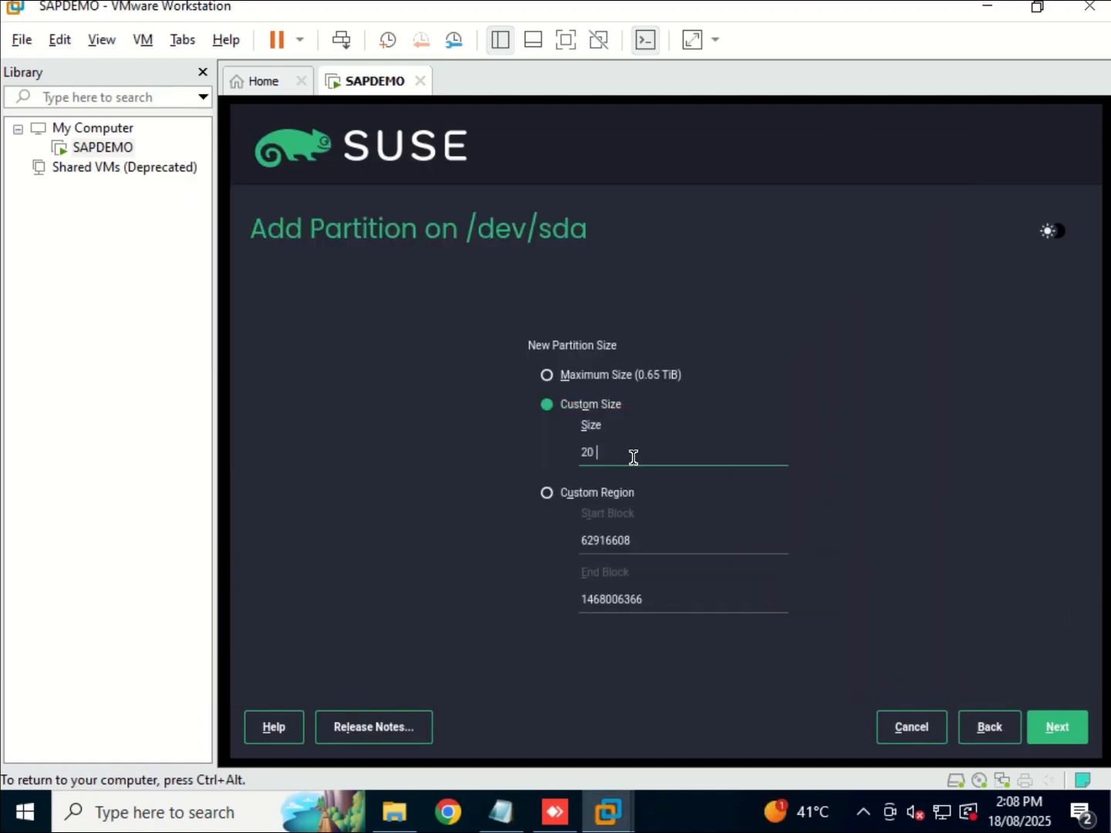
pyautogui.click(1060, 728)
pyautogui.click(1077, 725)
pyautogui.click(775, 484)
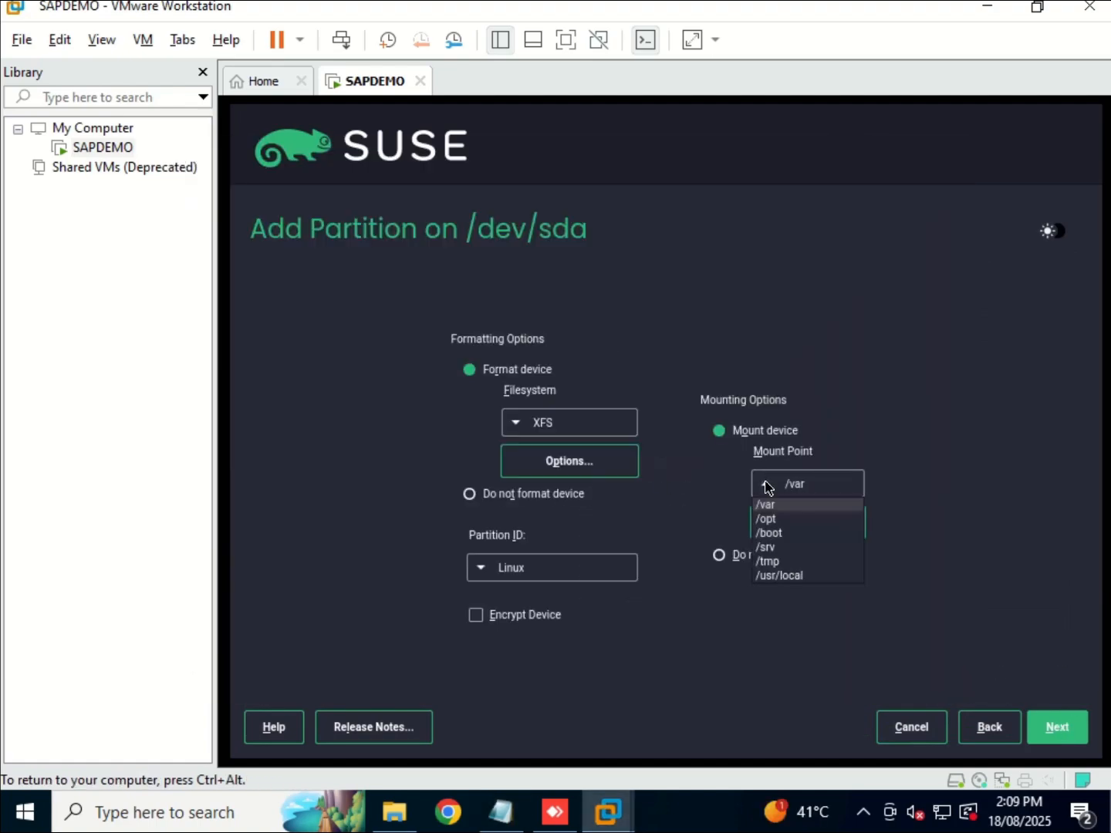
pyautogui.click(776, 559)
pyautogui.click(1066, 735)
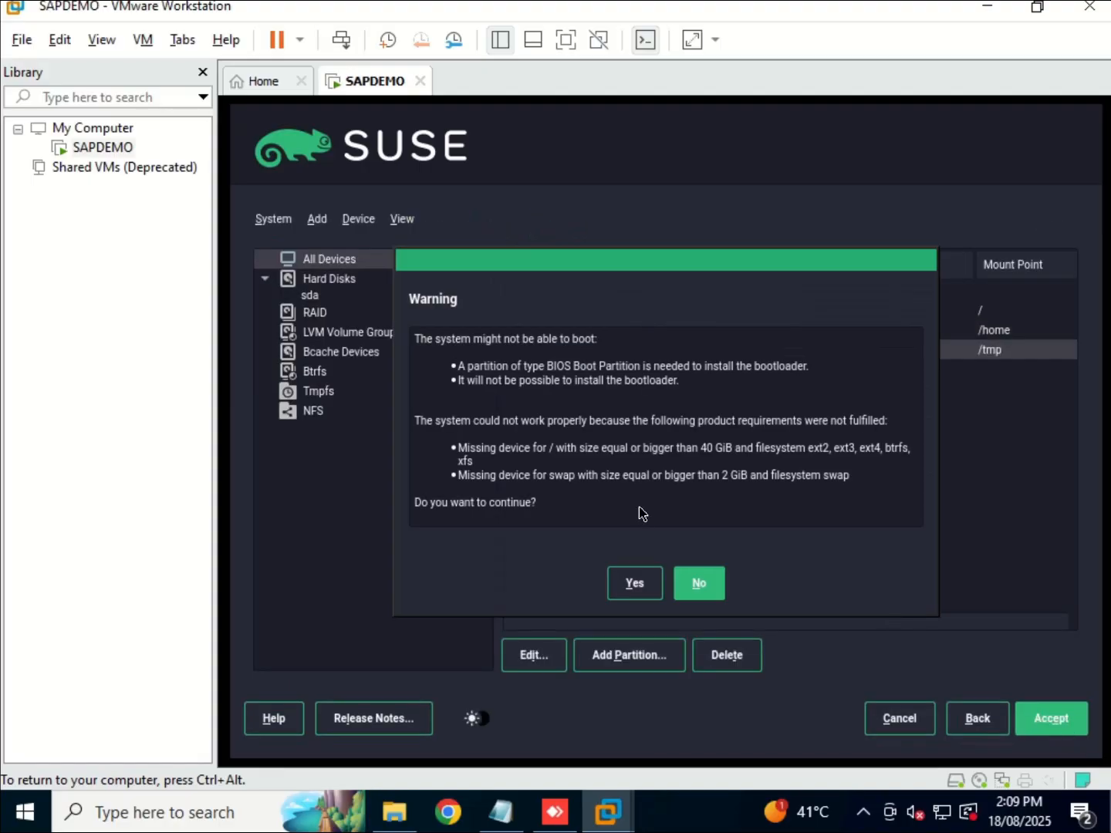
pyautogui.click(702, 591)
pyautogui.click(620, 657)
# Add sda4 as a 20 GiB swap-role partition formatted XFS and mounted at swap.
pyautogui.click(501, 812)
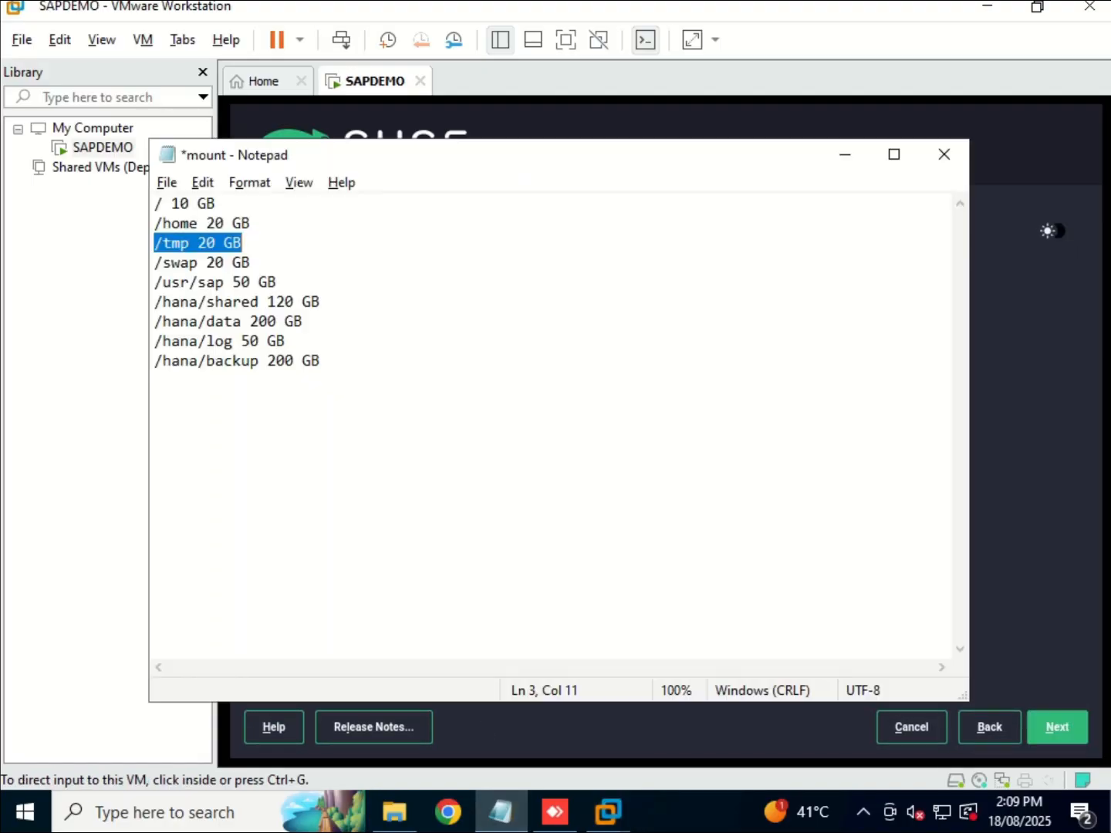
pyautogui.moveTo(156, 263); pyautogui.dragTo(252, 263)
pyautogui.click(850, 160)
pyautogui.tripleClick(637, 451)
pyautogui.press('BackSpace')
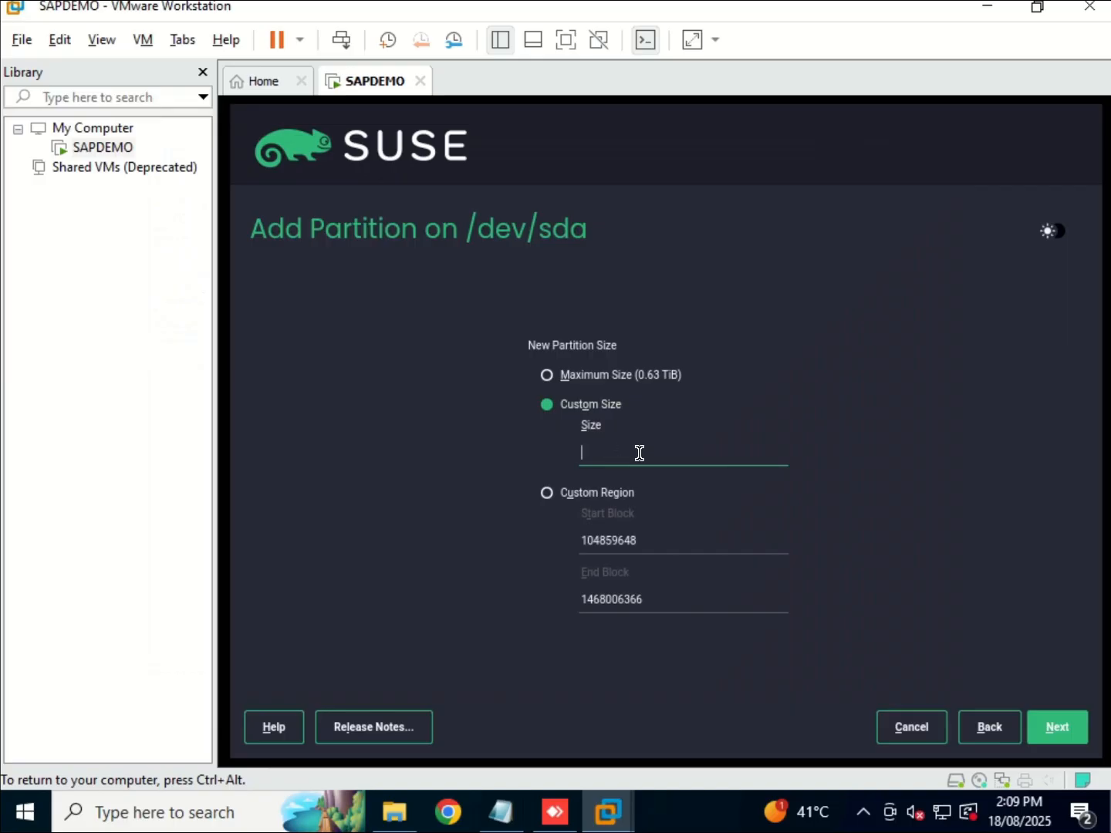
pyautogui.write('20 GiB')
pyautogui.click(1055, 725)
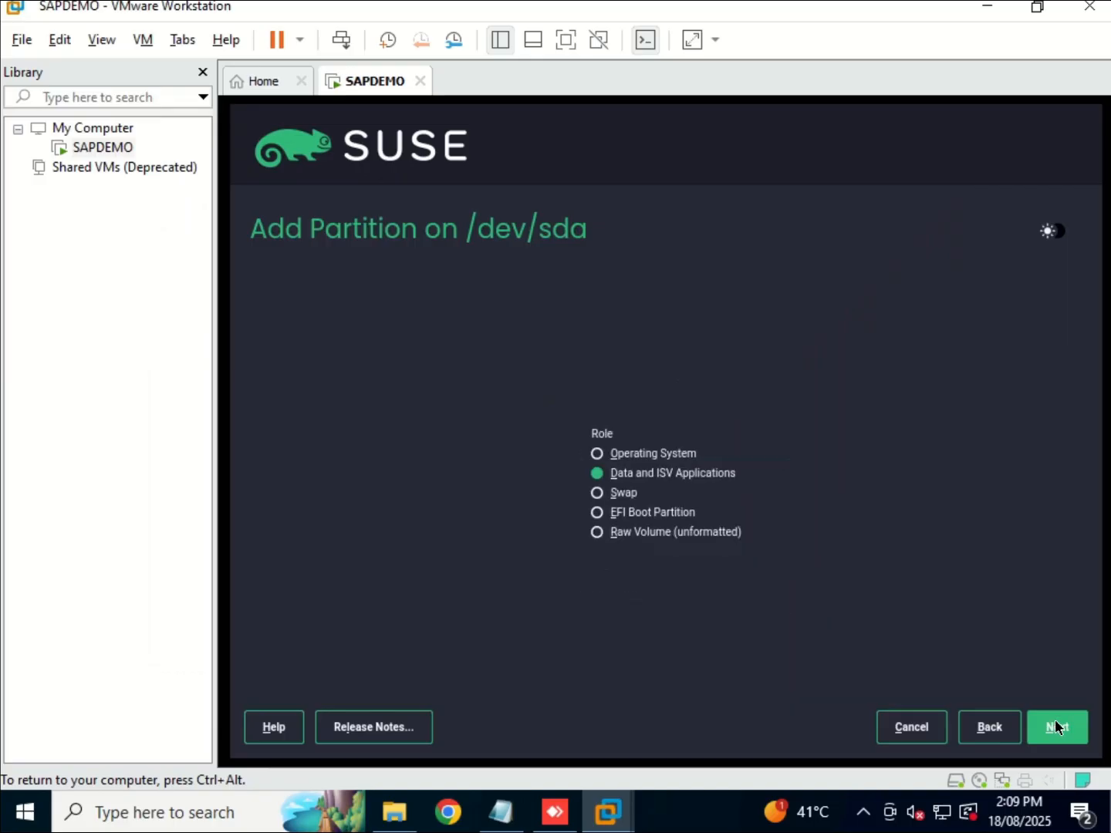
pyautogui.click(598, 497)
pyautogui.click(1065, 736)
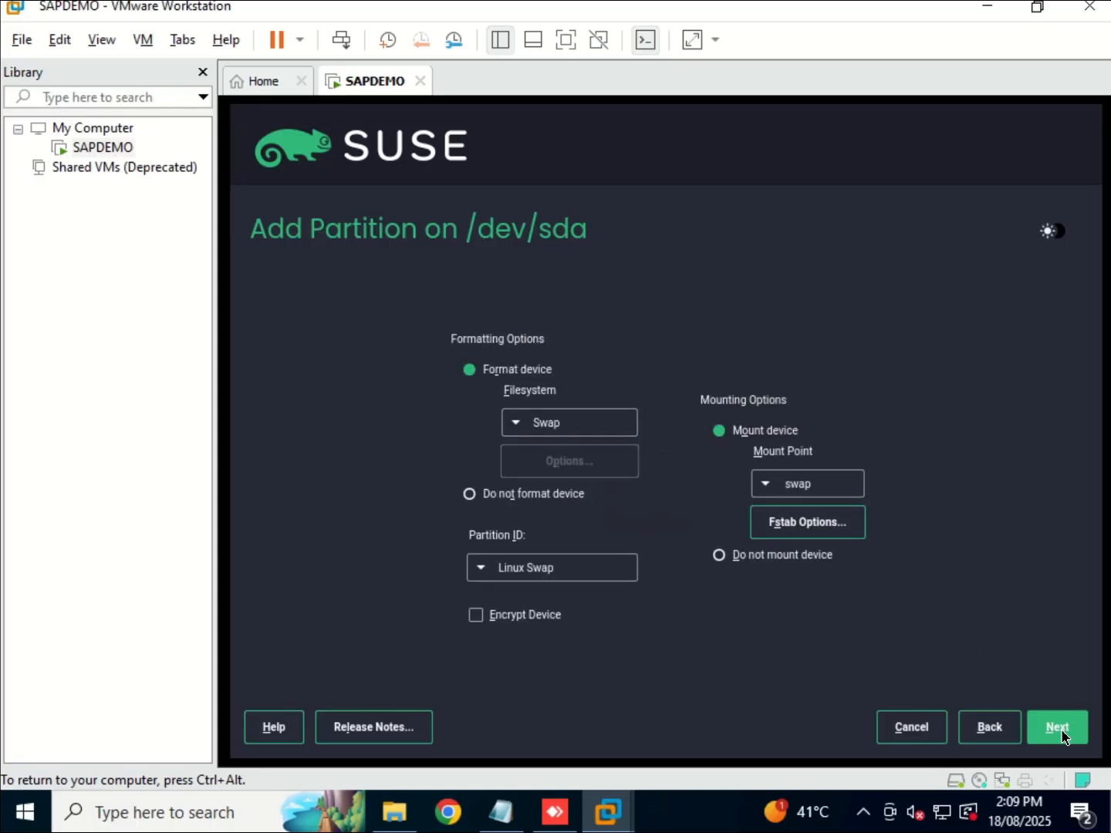
pyautogui.click(516, 424)
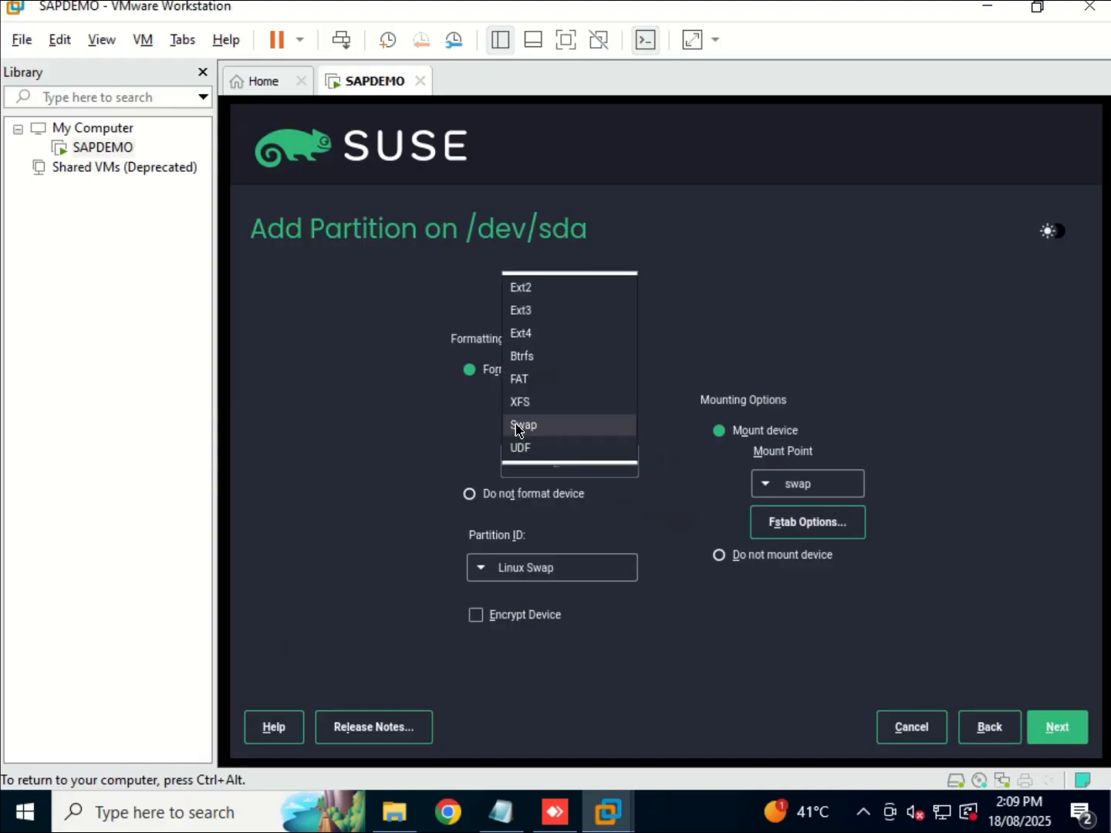
pyautogui.click(529, 405)
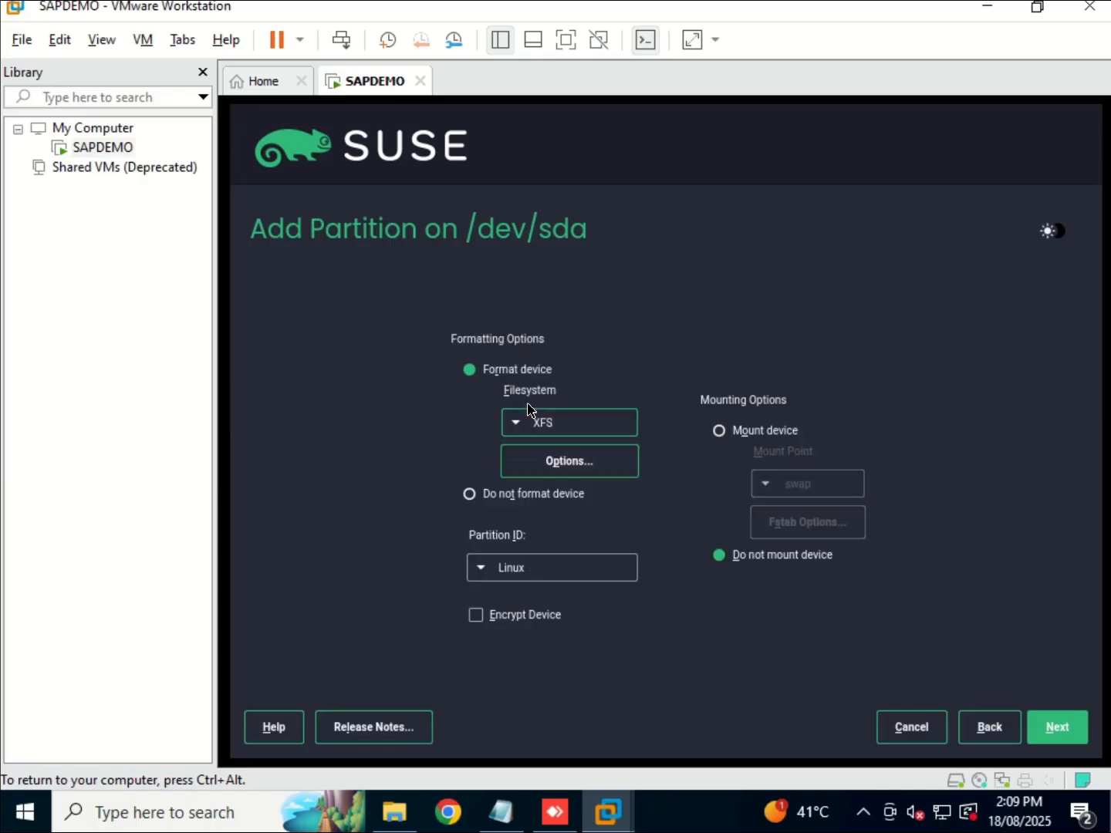
pyautogui.click(726, 435)
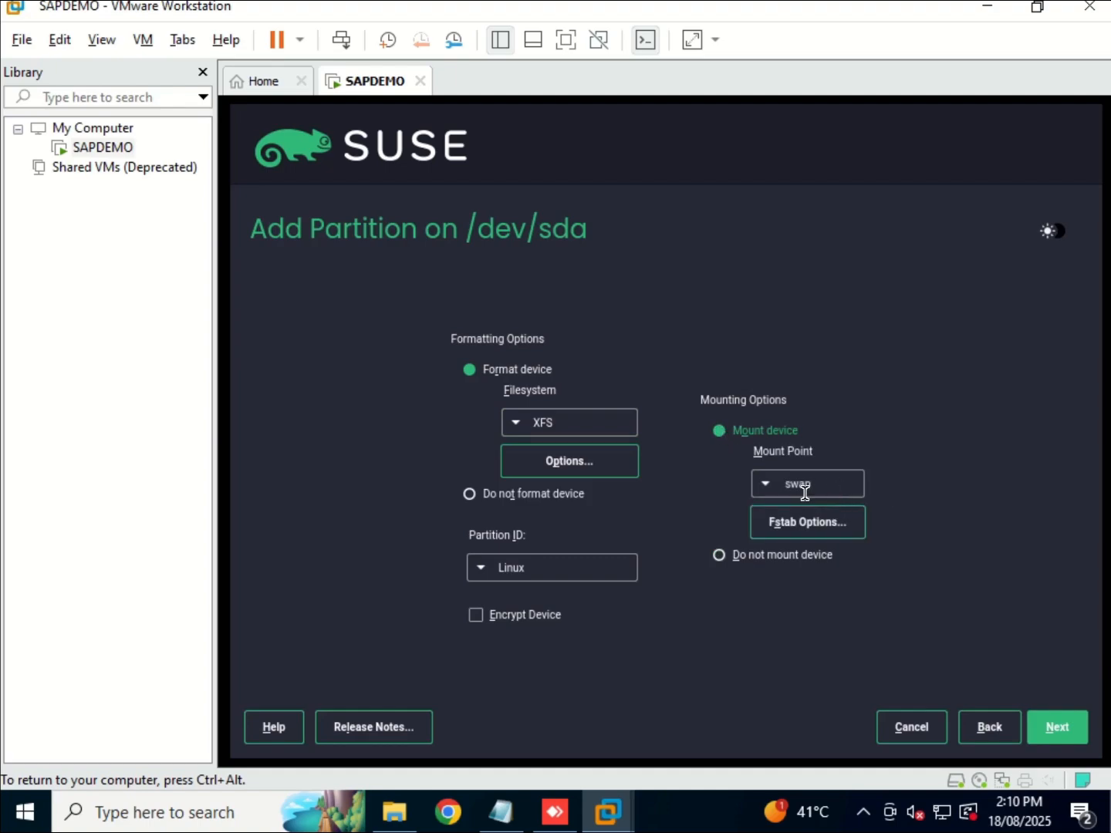
pyautogui.click(1059, 734)
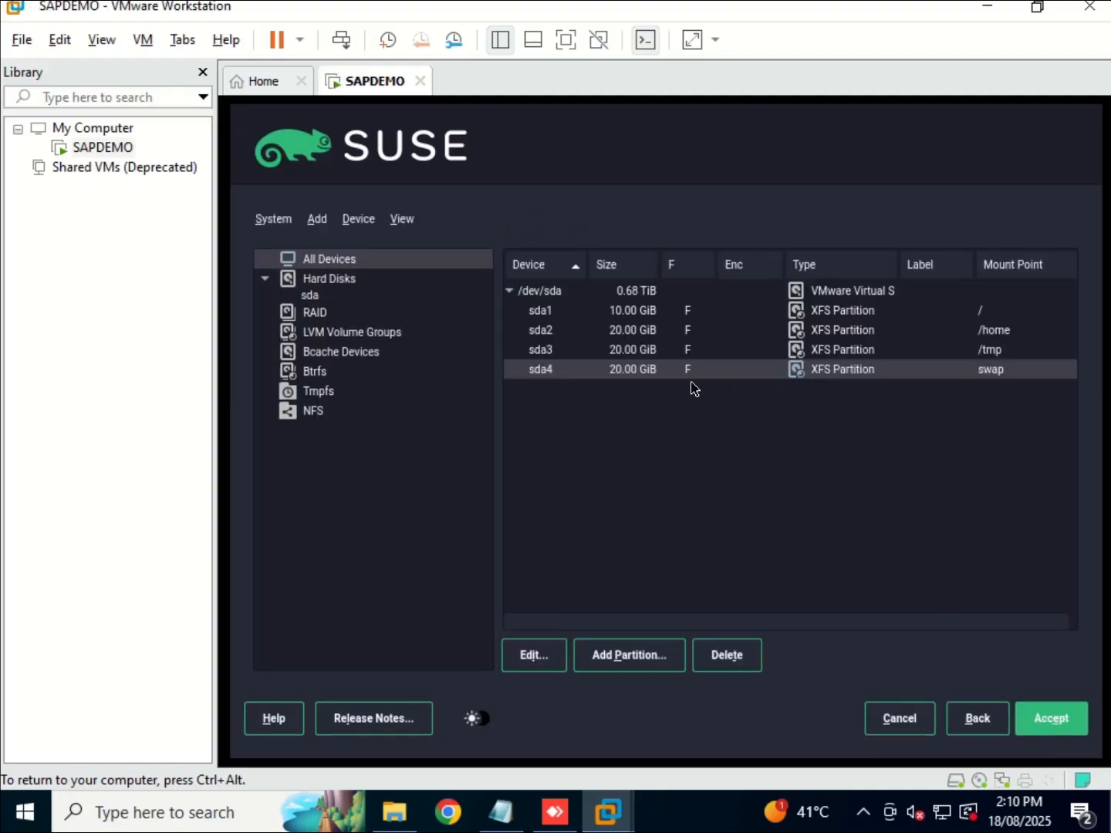
# Add a 50 GiB partition mounted at /usr/sap.
pyautogui.click(629, 656)
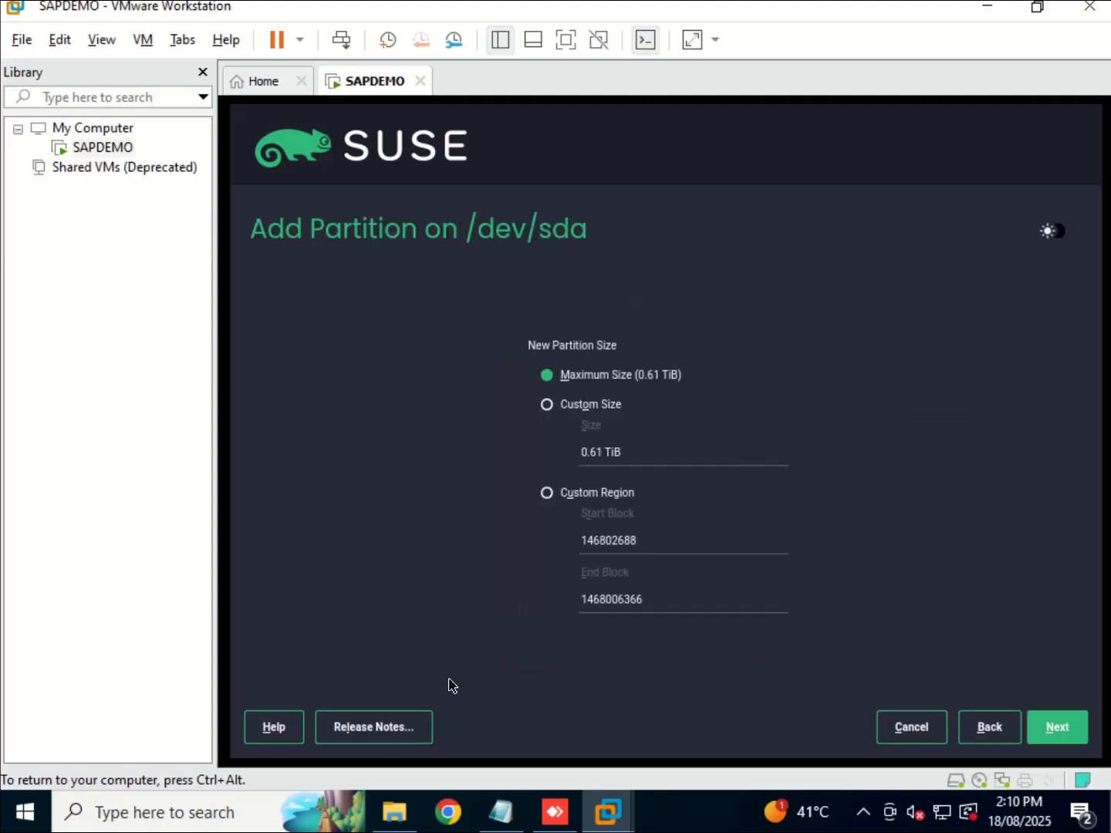
pyautogui.click(545, 404)
pyautogui.click(501, 811)
pyautogui.moveTo(155, 283); pyautogui.dragTo(276, 282)
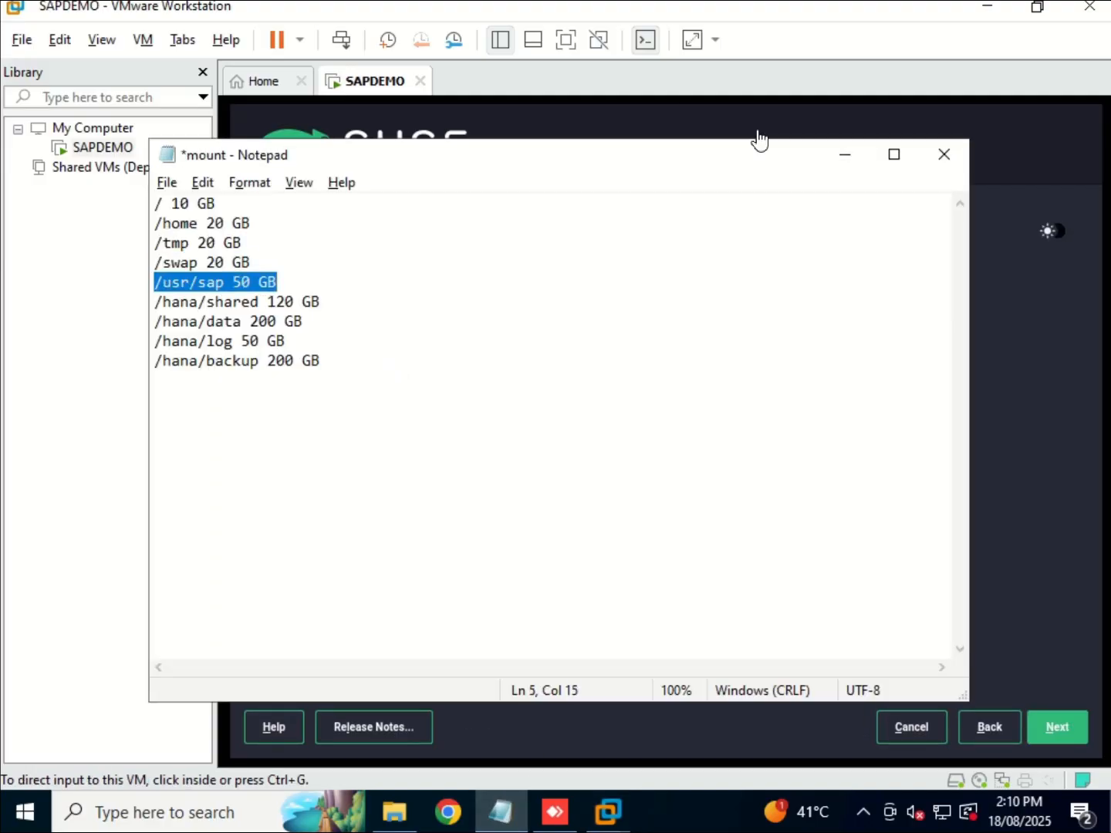
pyautogui.click(844, 155)
pyautogui.click(636, 458)
pyautogui.press('BackSpace')
pyautogui.press('BackSpace')
pyautogui.press('BackSpace')
pyautogui.press('BackSpace')
pyautogui.press('BackSpace')
pyautogui.press('BackSpace')
pyautogui.press('BackSpace')
pyautogui.press('BackSpace')
pyautogui.write('50 GiB')
pyautogui.press('Return')
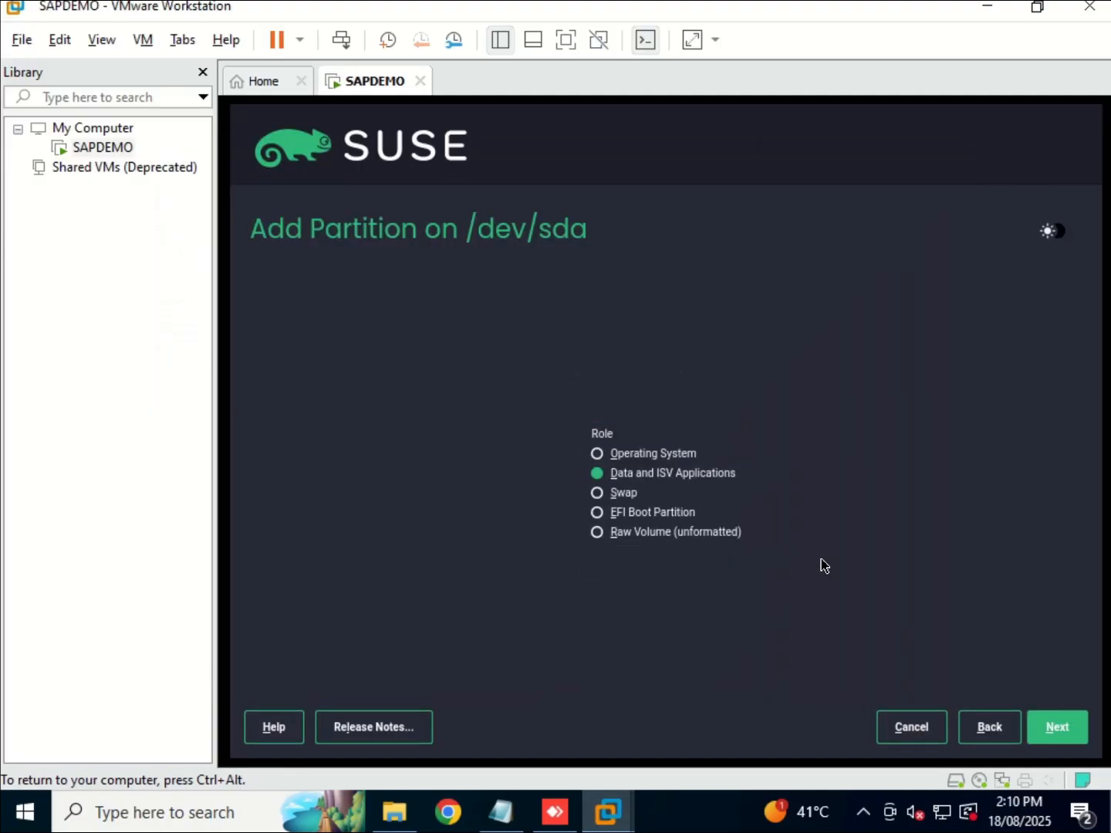
pyautogui.press('Return')
pyautogui.click(819, 492)
pyautogui.press('BackSpace')
pyautogui.press('BackSpace')
pyautogui.press('BackSpace')
pyautogui.write('usr/sap')
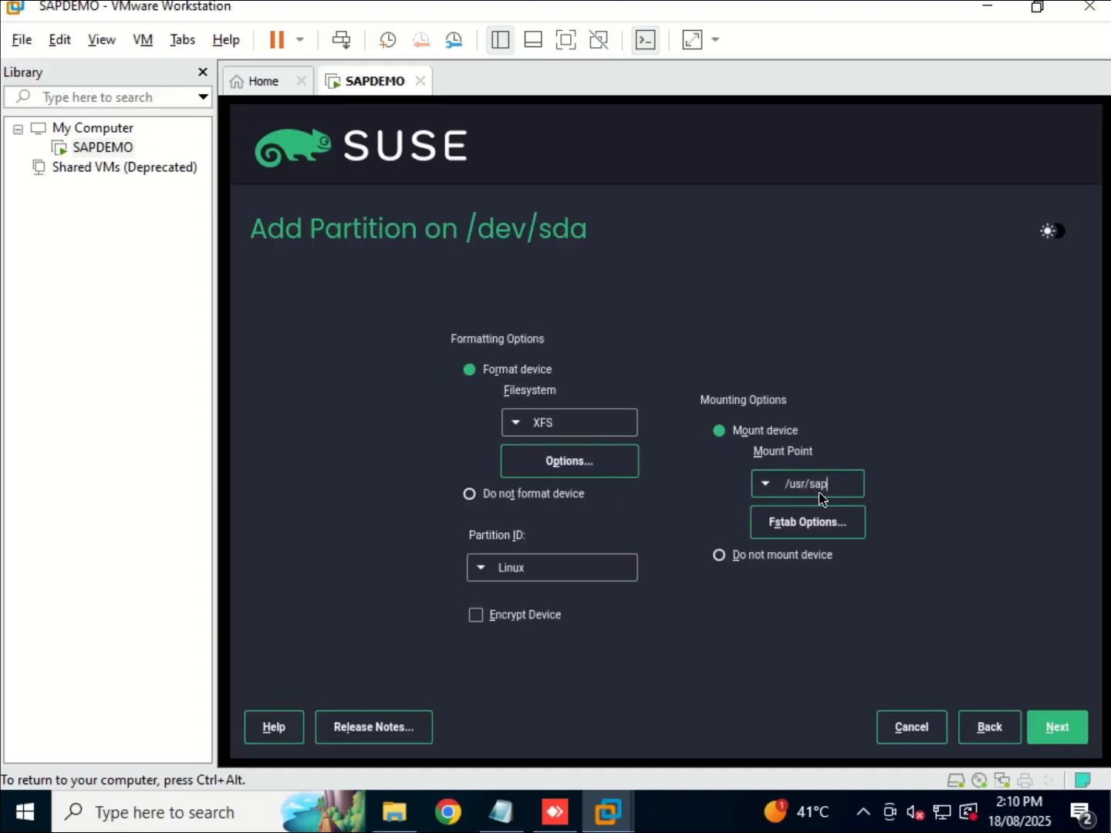
pyautogui.click(1058, 726)
# Add a 120 GiB partition mounted at /hana/shared.
pyautogui.click(645, 640)
pyautogui.click(502, 811)
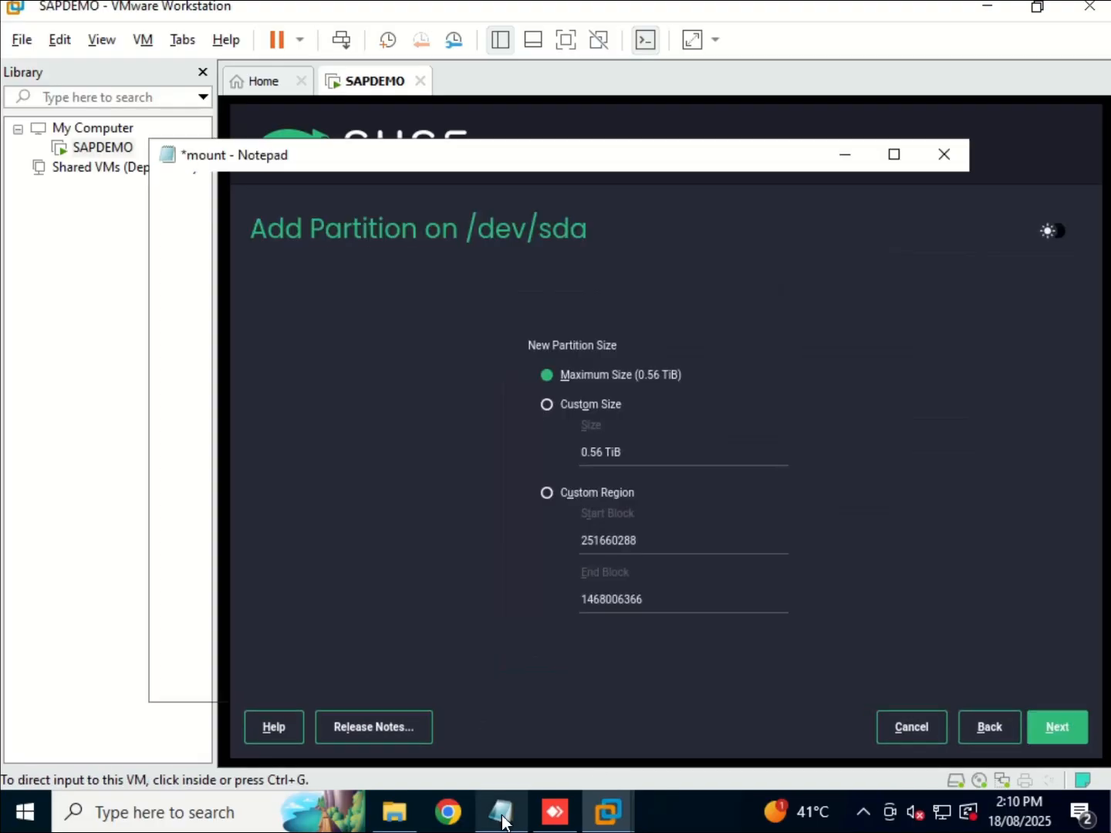
pyautogui.moveTo(155, 302); pyautogui.dragTo(321, 301)
pyautogui.click(842, 148)
pyautogui.click(625, 453)
pyautogui.press('BackSpace')
pyautogui.press('BackSpace')
pyautogui.press('BackSpace')
pyautogui.press('BackSpace')
pyautogui.press('BackSpace')
pyautogui.press('BackSpace')
pyautogui.press('BackSpace')
pyautogui.press('BackSpace')
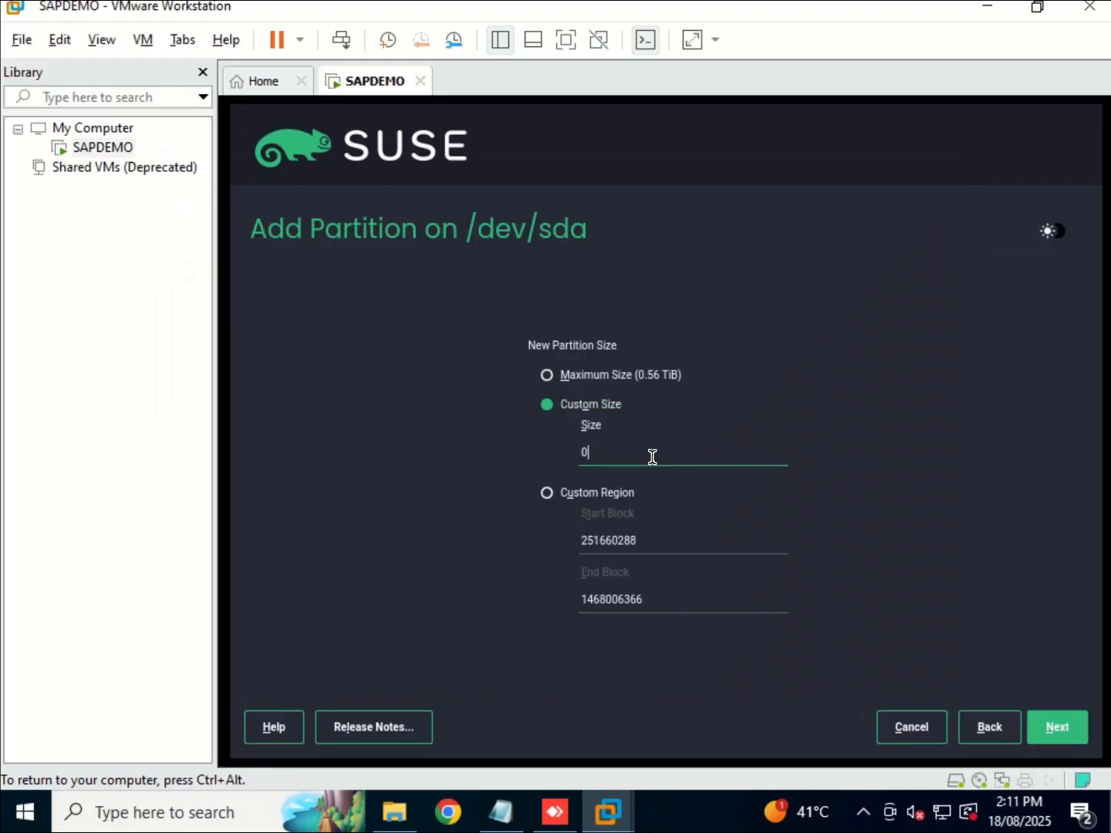
pyautogui.write('120 GiB')
pyautogui.click(1053, 726)
pyautogui.click(1054, 726)
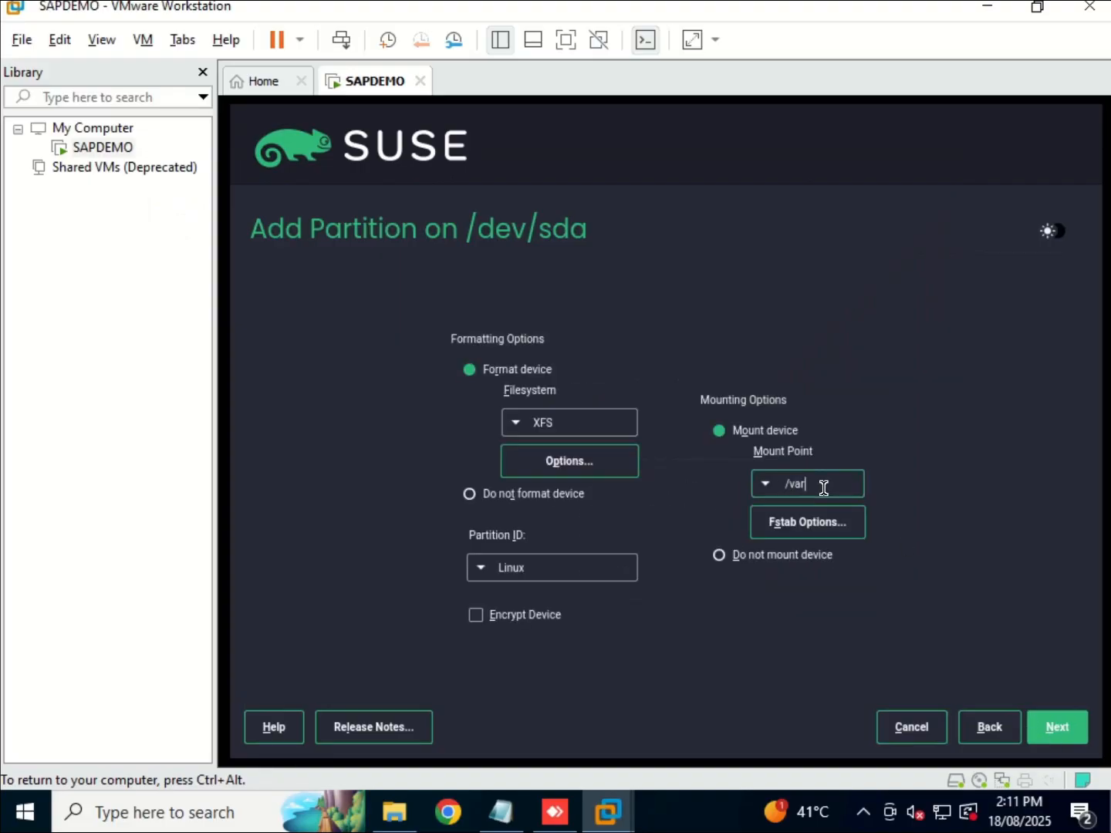
pyautogui.click(824, 486)
pyautogui.press('BackSpace')
pyautogui.press('BackSpace')
pyautogui.press('BackSpace')
pyautogui.write('hana/shared')
pyautogui.click(1056, 727)
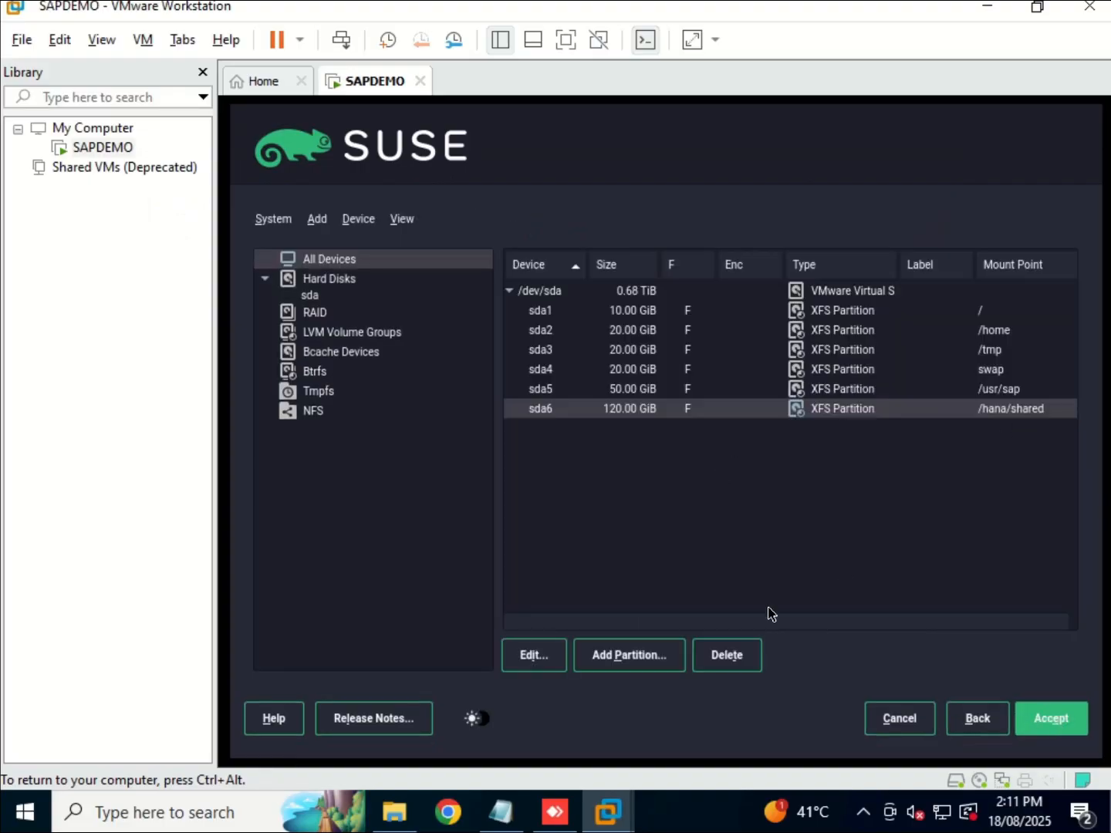
# Add a 200 GiB partition mounted at /hana/data.
pyautogui.click(501, 812)
pyautogui.moveTo(155, 321); pyautogui.dragTo(302, 321)
pyautogui.click(844, 154)
pyautogui.click(627, 655)
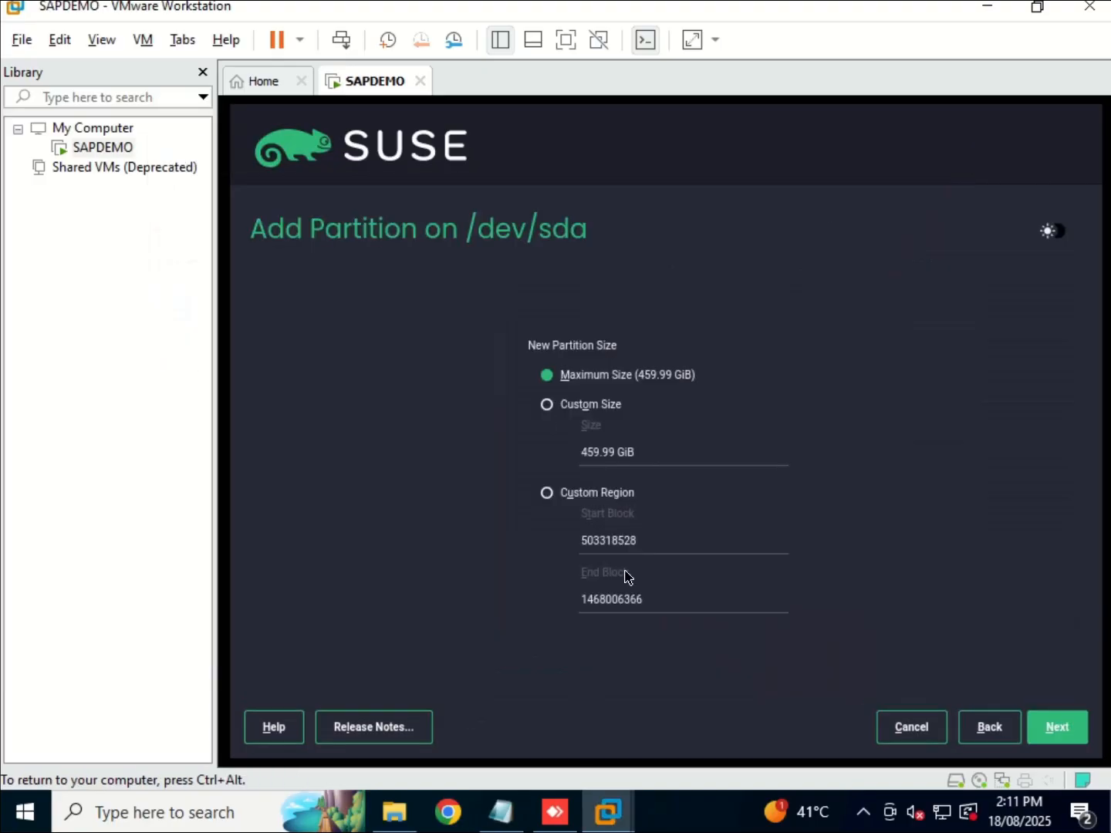
pyautogui.click(589, 404)
pyautogui.click(614, 450)
pyautogui.press('BackSpace')
pyautogui.press('BackSpace')
pyautogui.press('BackSpace')
pyautogui.press('BackSpace')
pyautogui.press('BackSpace')
pyautogui.press('BackSpace')
pyautogui.write('200')
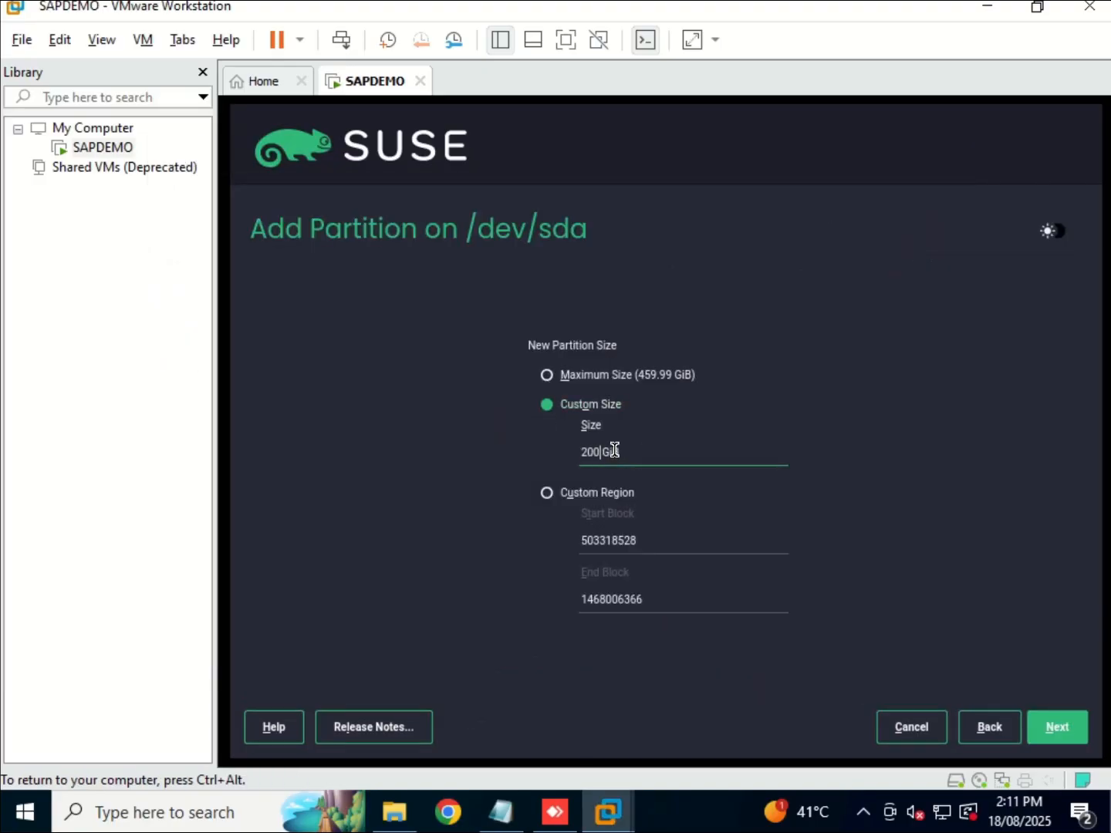
pyautogui.click(1065, 736)
pyautogui.click(819, 489)
pyautogui.press('BackSpace')
pyautogui.press('BackSpace')
pyautogui.press('BackSpace')
pyautogui.write('hana/data')
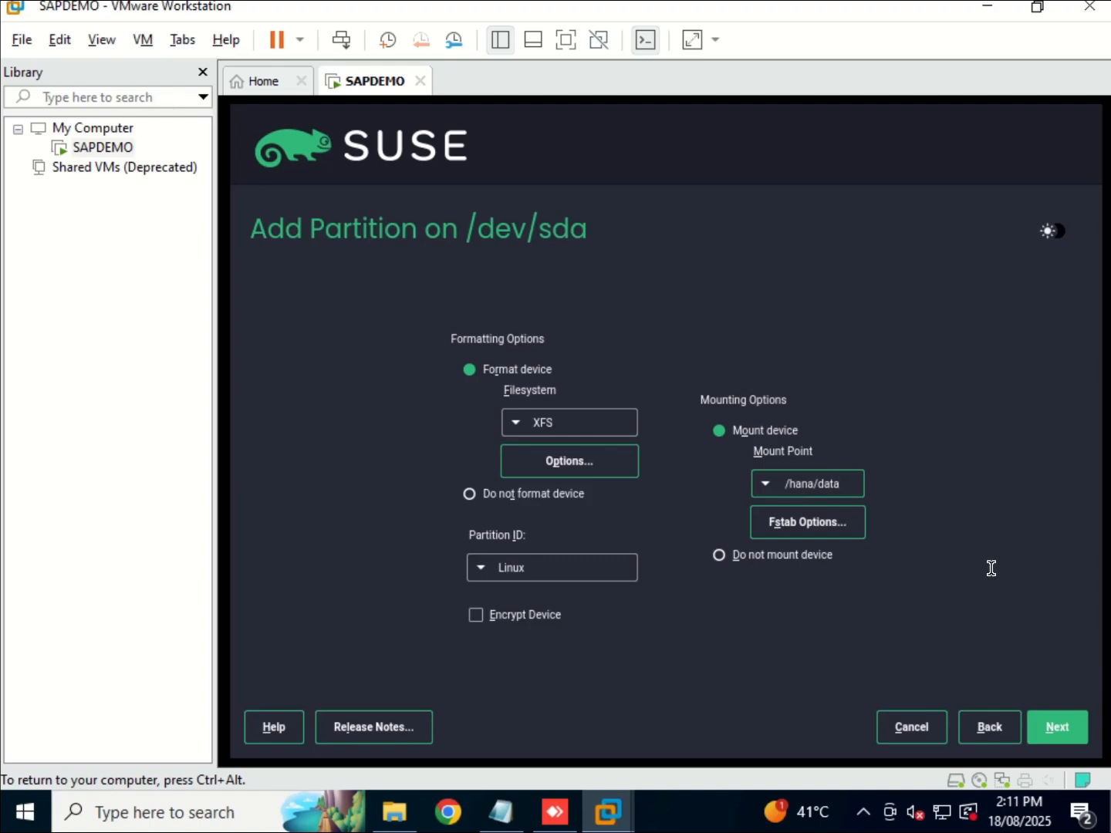
pyautogui.click(1053, 727)
# Add a 50 GiB partition mounted at /hana/log.
pyautogui.click(500, 807)
pyautogui.moveTo(154, 340); pyautogui.dragTo(286, 341)
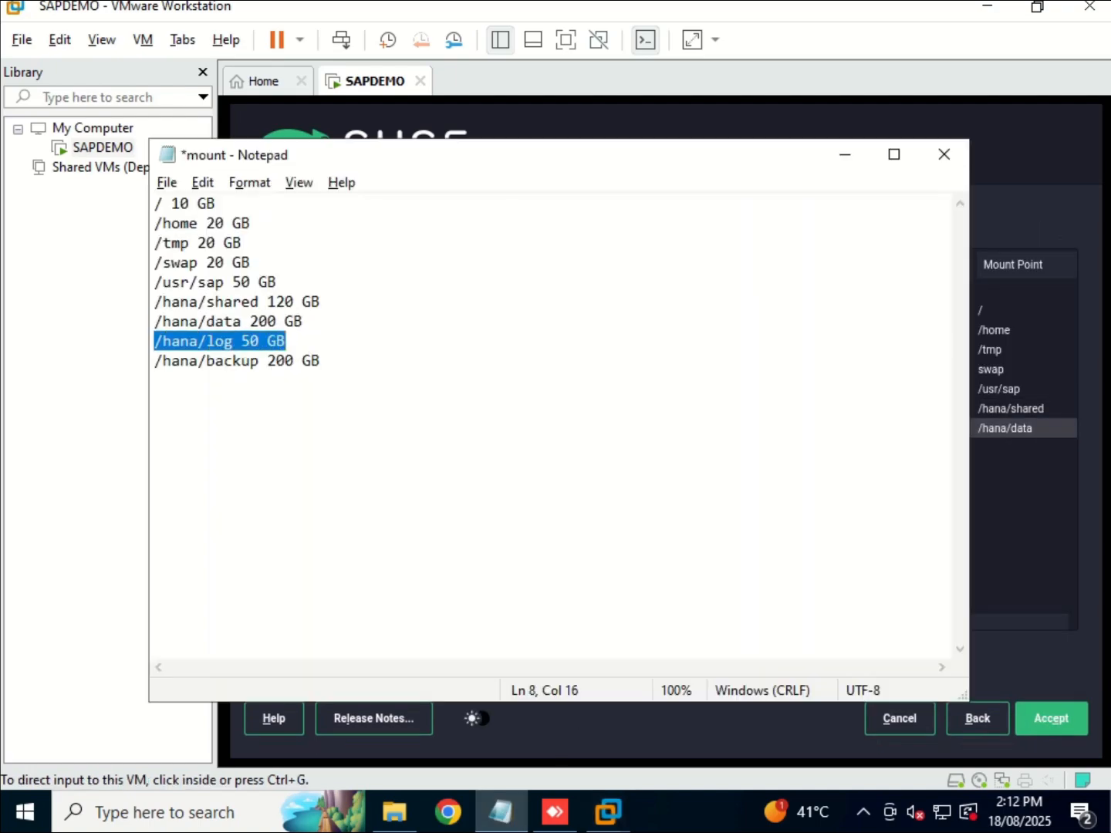
pyautogui.click(843, 154)
pyautogui.click(628, 656)
pyautogui.click(549, 407)
pyautogui.click(608, 452)
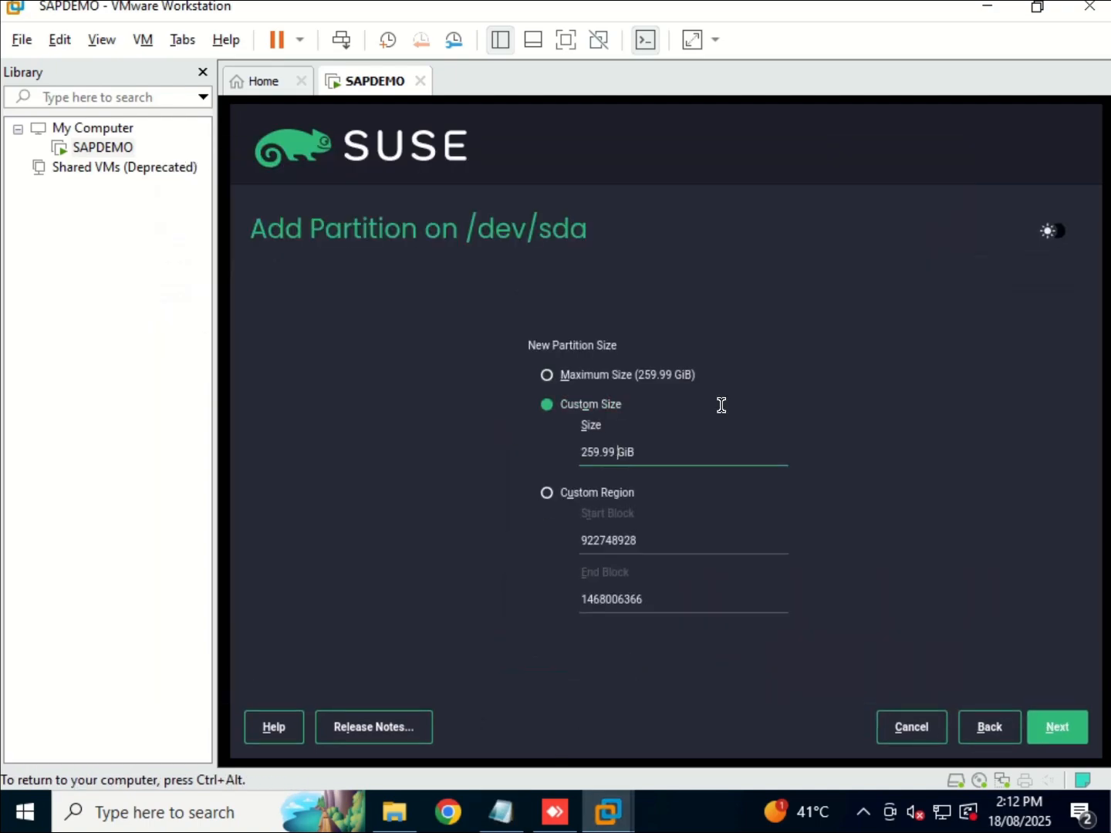
pyautogui.press('BackSpace')
pyautogui.press('BackSpace')
pyautogui.press('BackSpace')
pyautogui.press('BackSpace')
pyautogui.press('BackSpace')
pyautogui.press('BackSpace')
pyautogui.write('50')
pyautogui.click(1053, 726)
pyautogui.click(1046, 725)
pyautogui.click(814, 486)
pyautogui.press('BackSpace')
pyautogui.press('BackSpace')
pyautogui.press('BackSpace')
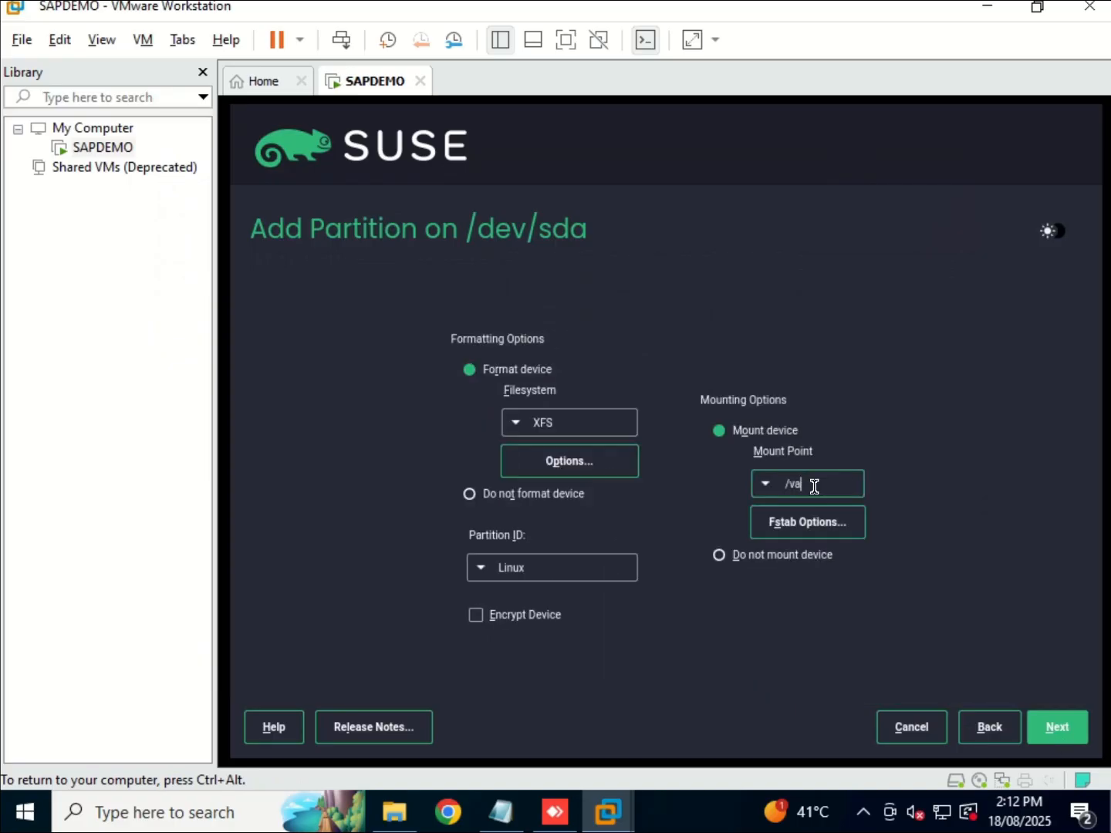
pyautogui.write('hana/log')
pyautogui.click(1058, 726)
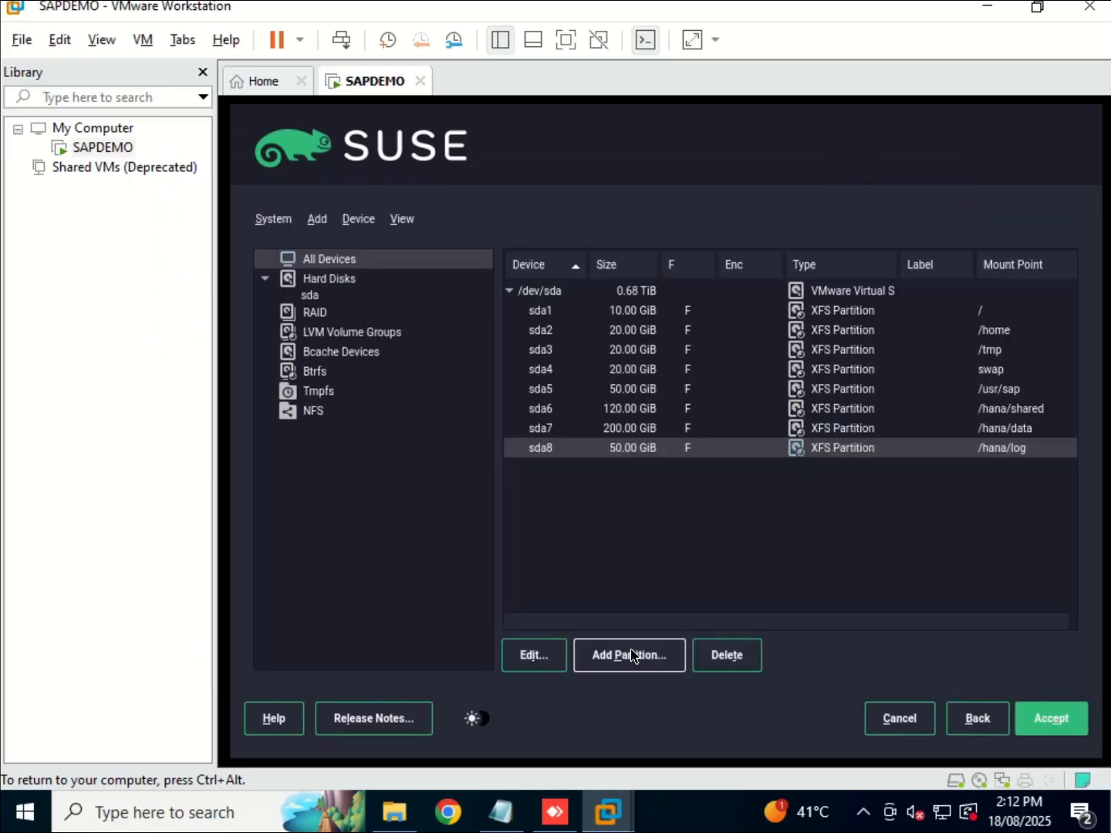
# Add a 200 GiB partition mounted at /hana/backup.
pyautogui.click(500, 807)
pyautogui.moveTo(155, 360); pyautogui.dragTo(320, 360)
pyautogui.click(844, 154)
pyautogui.click(629, 462)
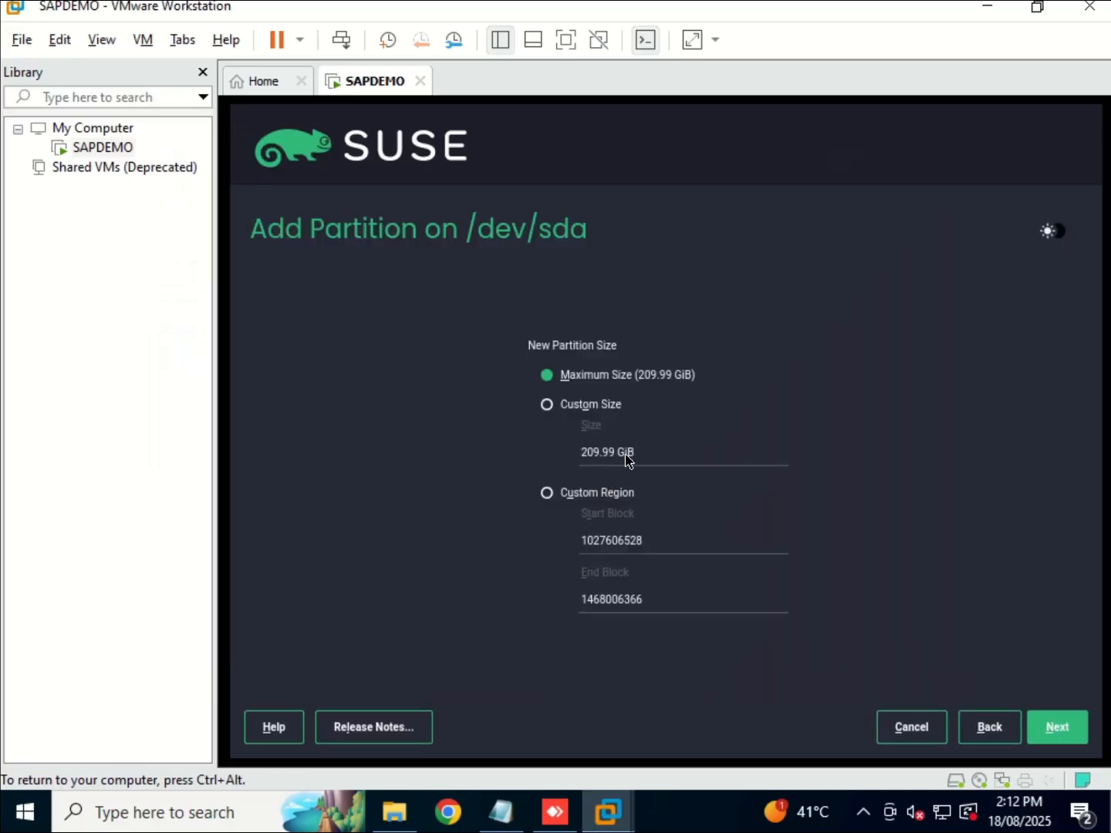
pyautogui.click(576, 405)
pyautogui.click(616, 457)
pyautogui.press('BackSpace')
pyautogui.press('BackSpace')
pyautogui.press('BackSpace')
pyautogui.press('BackSpace')
pyautogui.press('BackSpace')
pyautogui.press('BackSpace')
pyautogui.write('00')
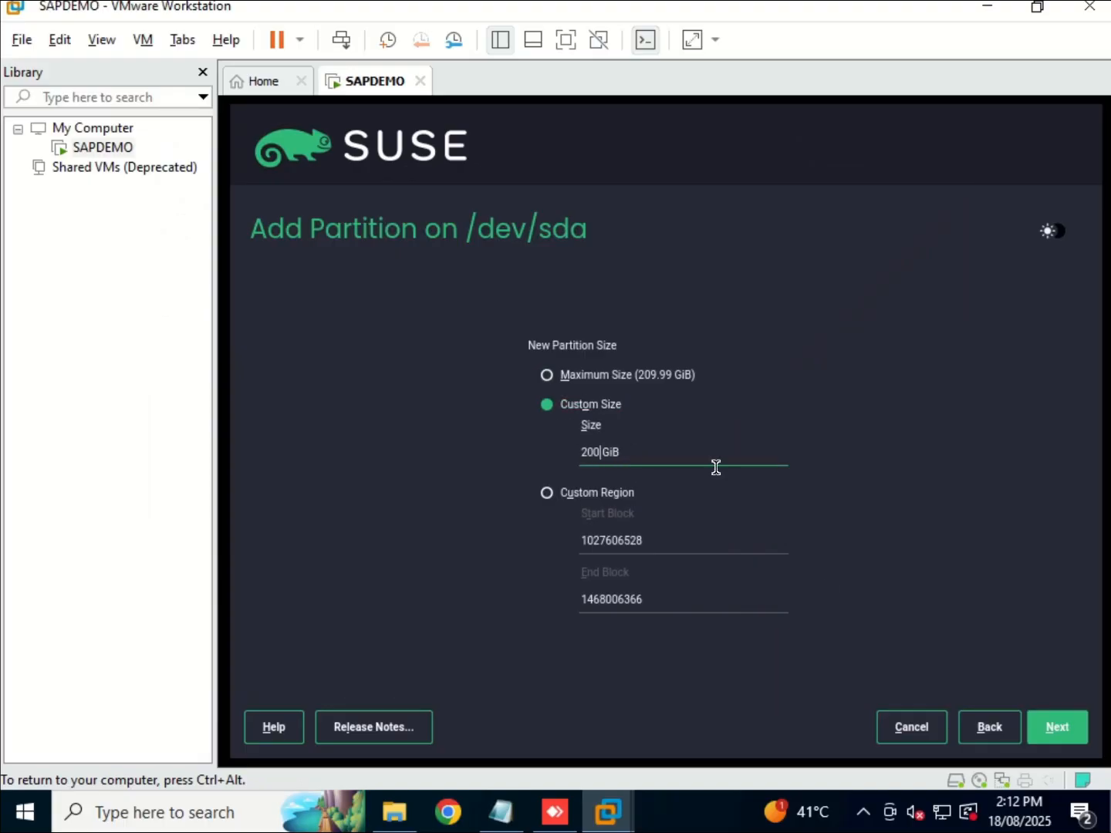
pyautogui.click(1045, 719)
pyautogui.click(1056, 723)
pyautogui.click(817, 484)
pyautogui.press('BackSpace')
pyautogui.press('BackSpace')
pyautogui.press('BackSpace')
pyautogui.write('hana/backup')
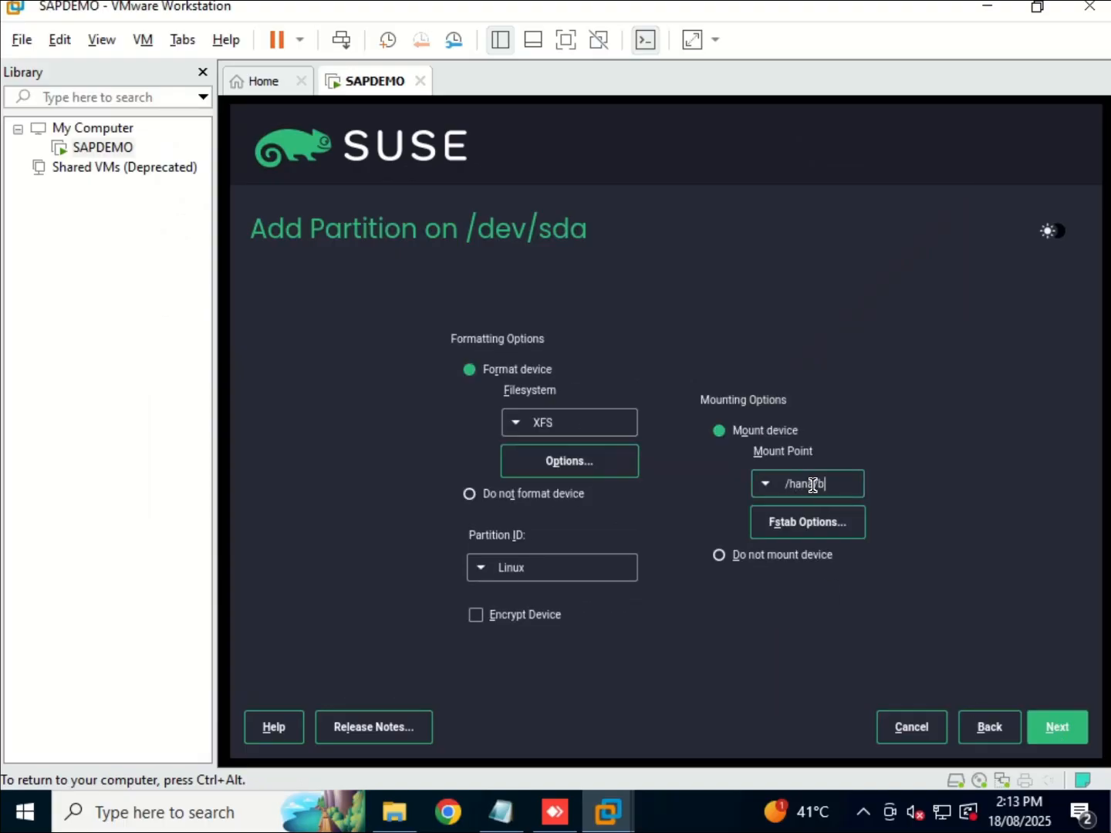
pyautogui.click(1058, 726)
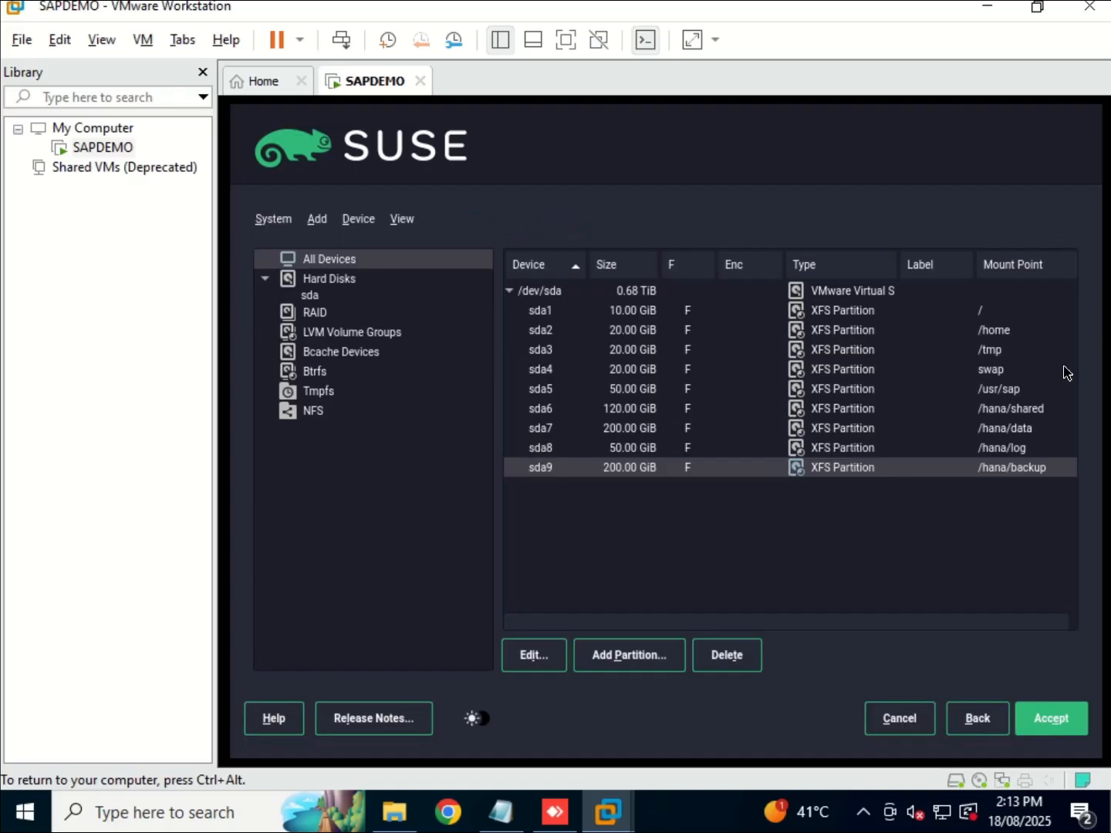
# Accept the nine-partition layout despite the boot warning and proceed to Clock and Time Zone.
pyautogui.click(1061, 726)
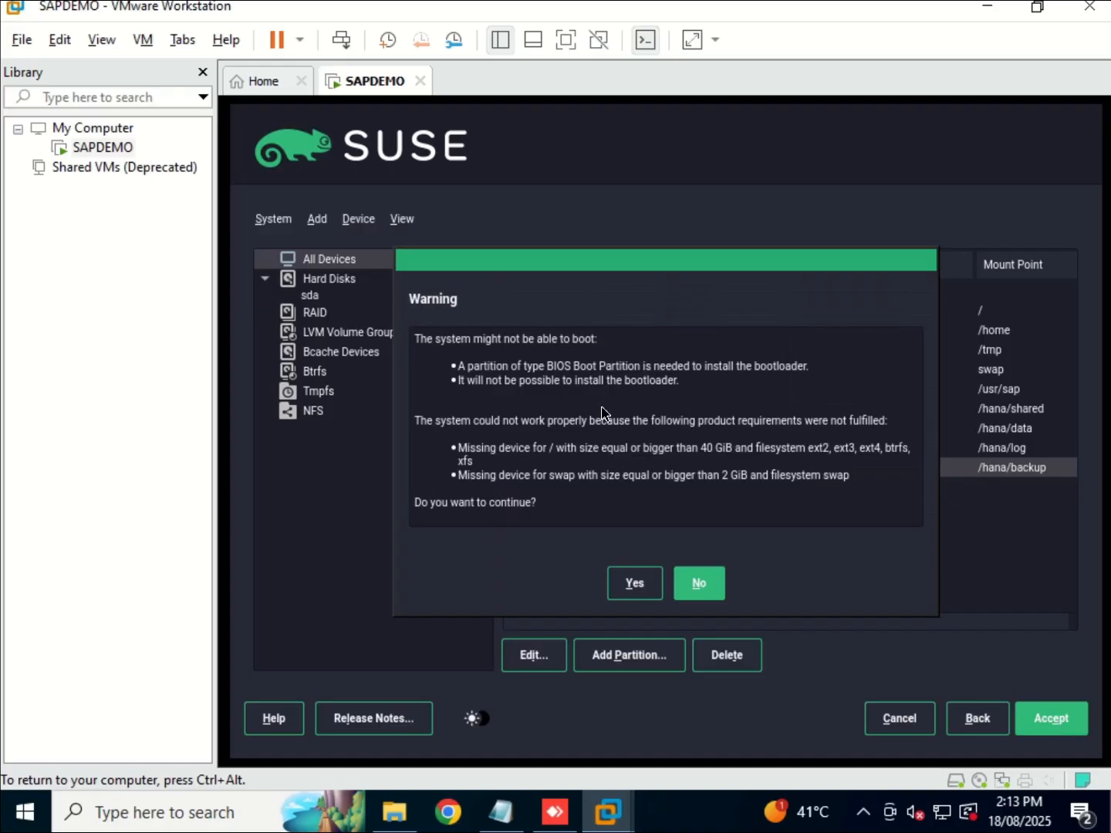
pyautogui.click(627, 591)
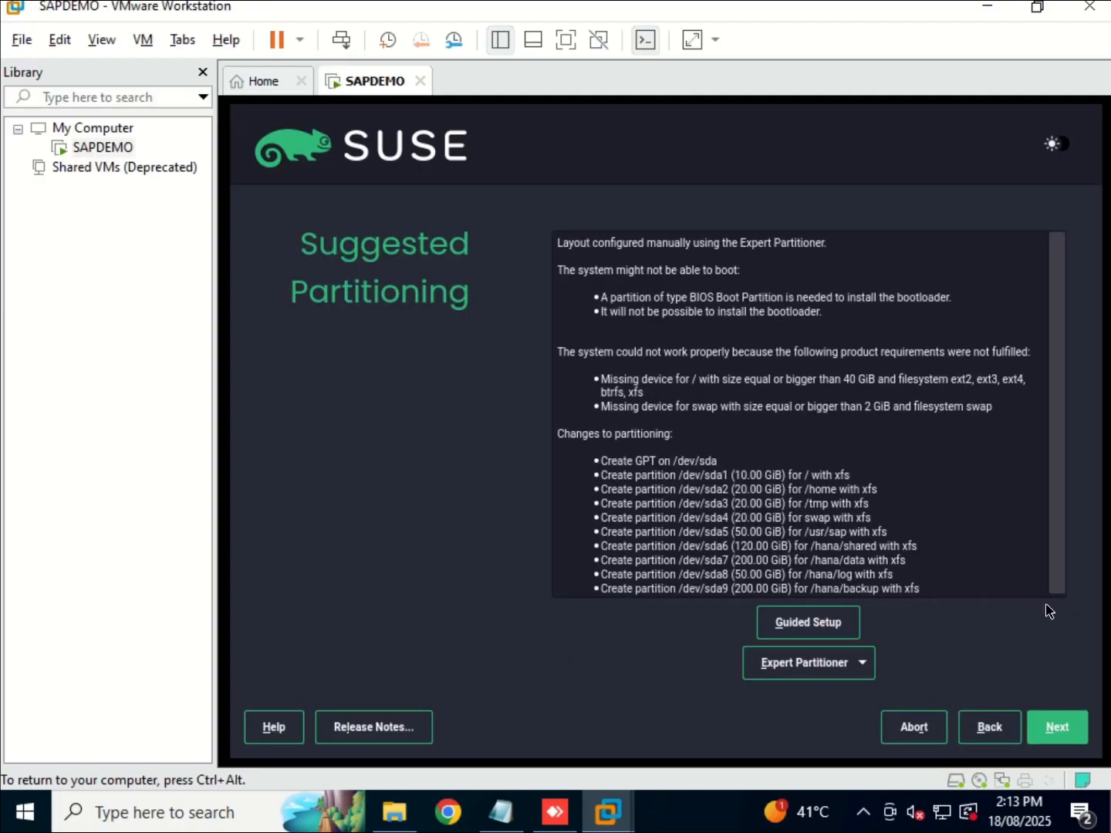
pyautogui.click(1056, 728)
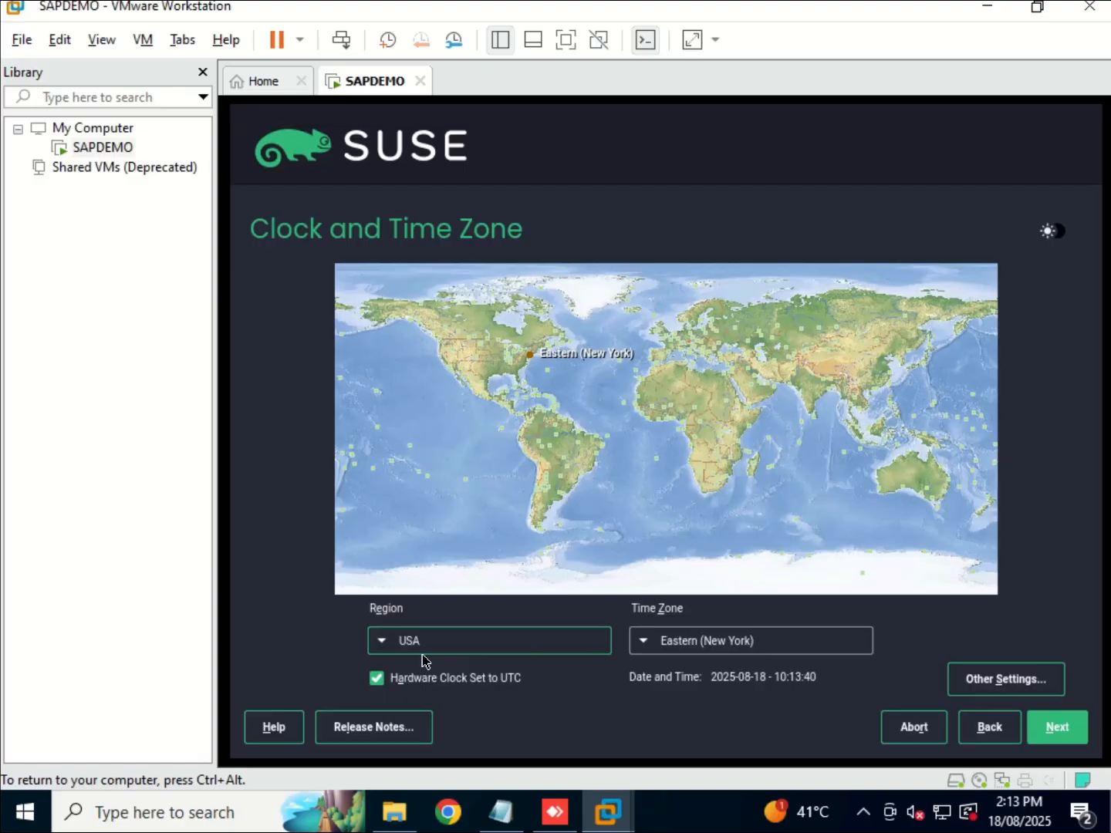
# Change the region from USA to Asia with time zone Dubai and continue.
pyautogui.click(382, 647)
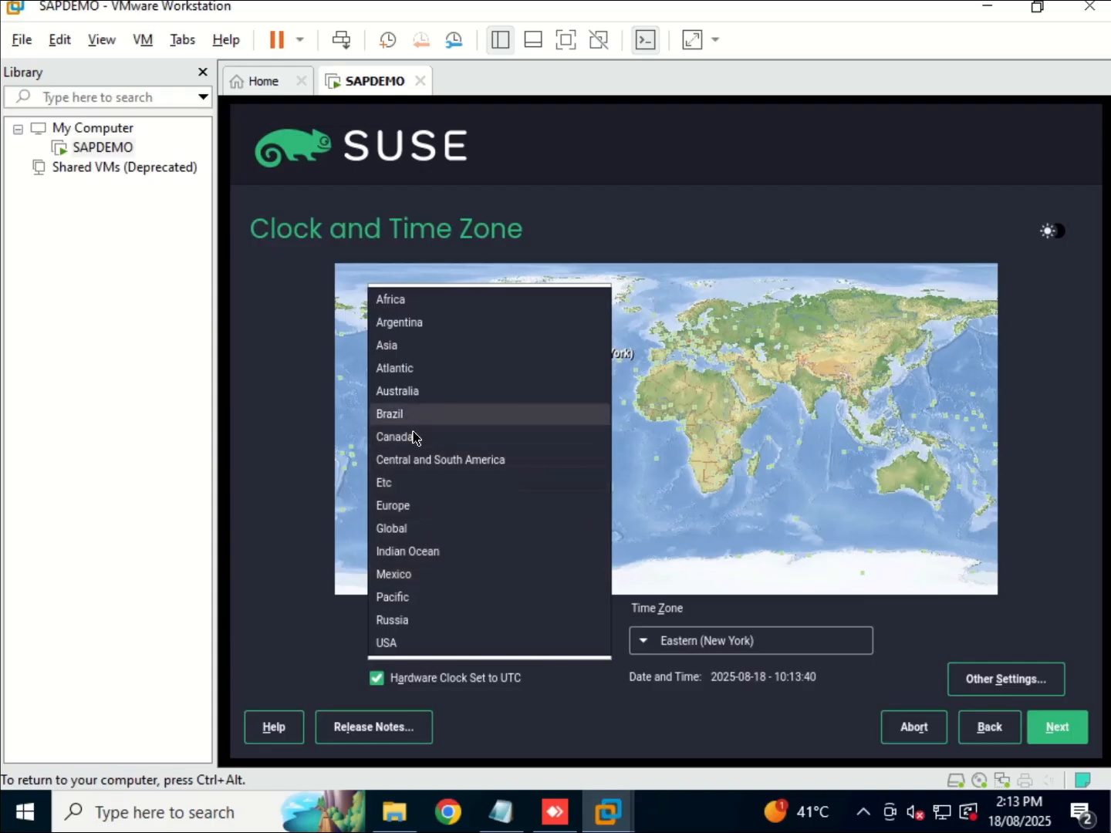
pyautogui.click(398, 353)
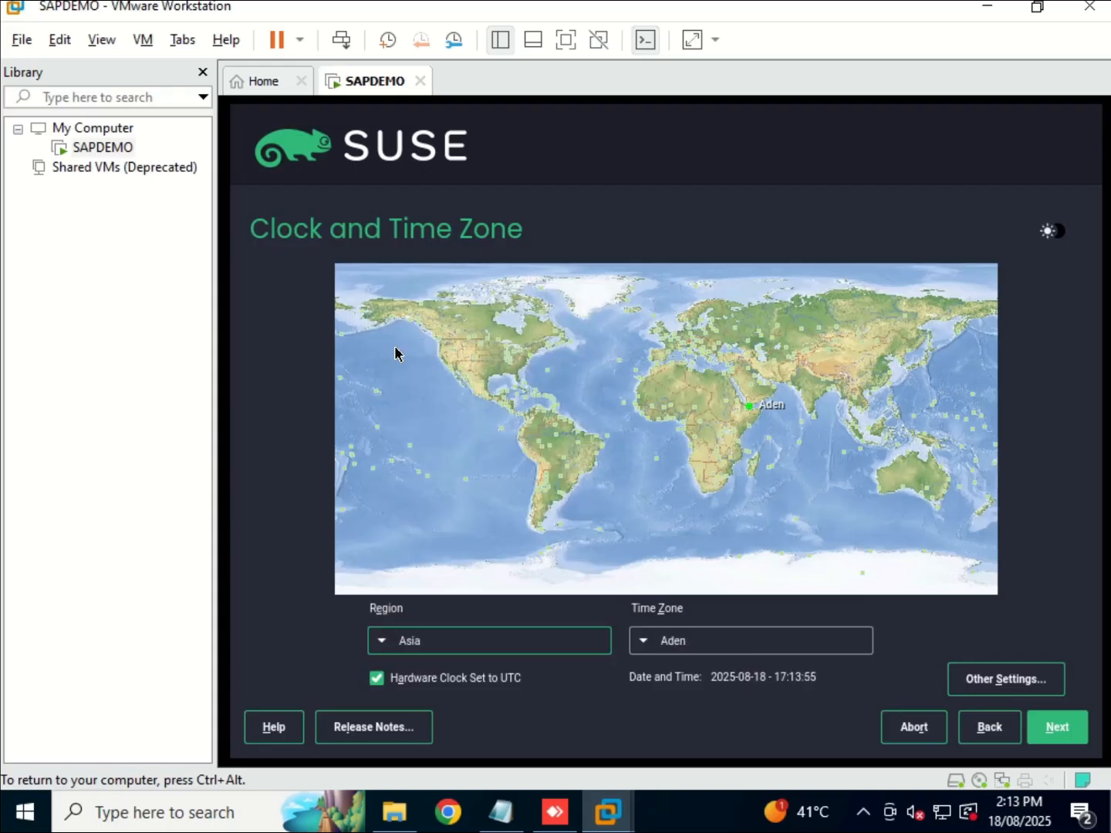
pyautogui.click(647, 643)
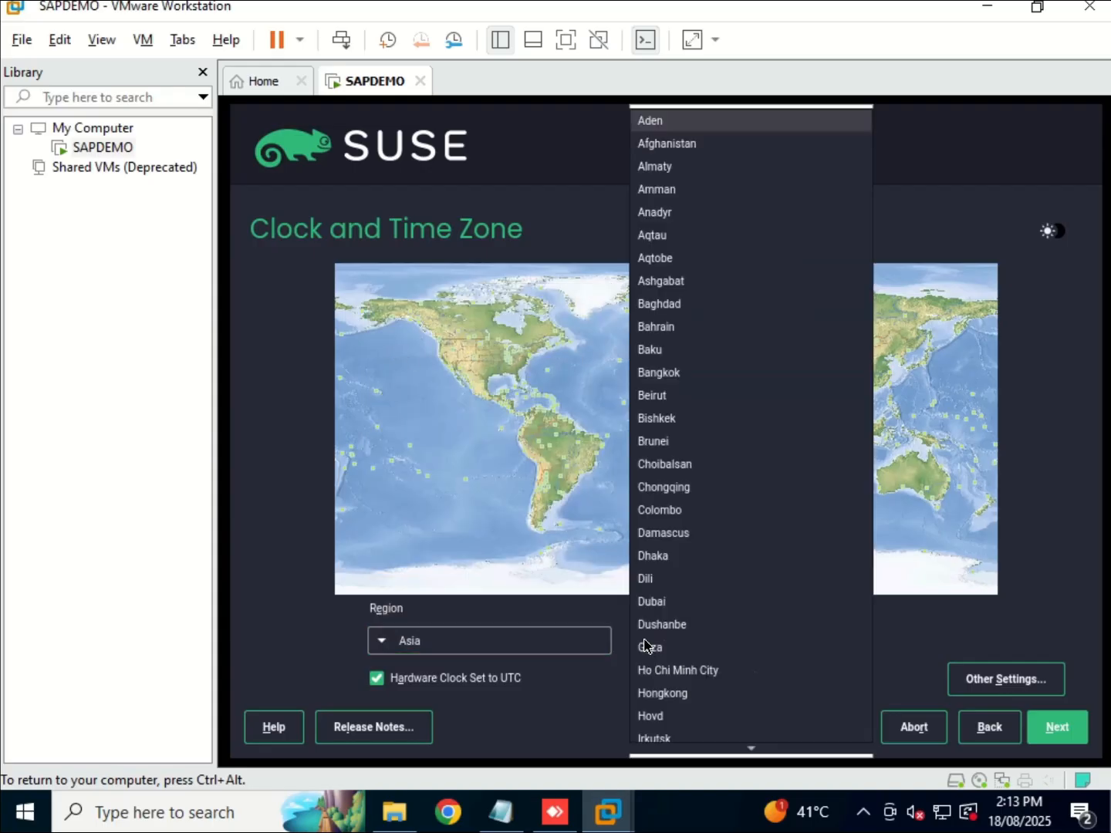
pyautogui.click(665, 604)
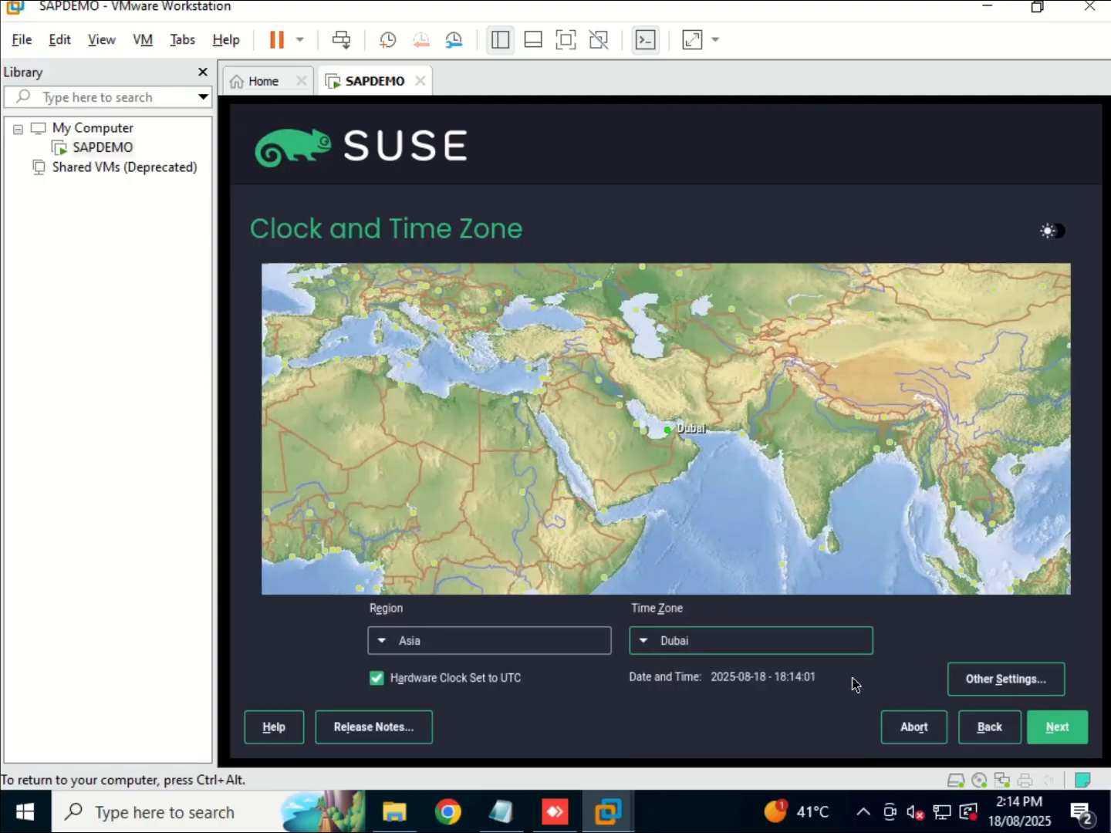
pyautogui.click(1065, 736)
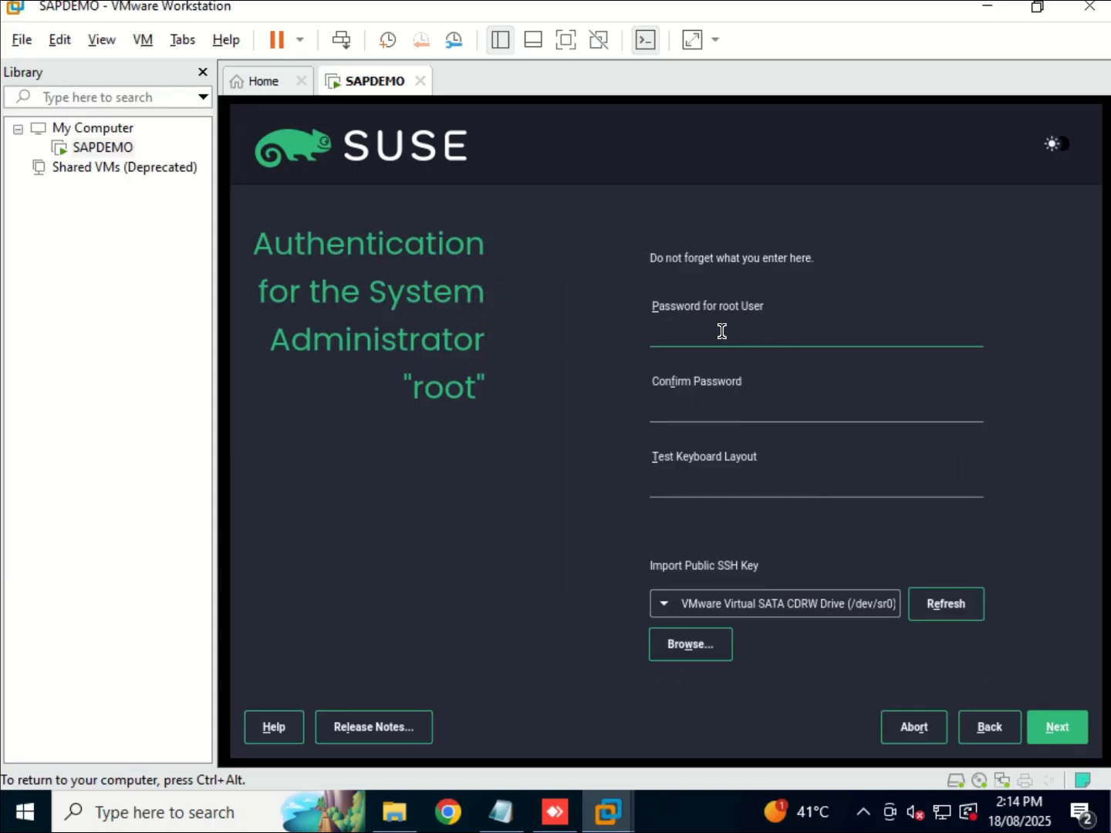
# Enter the root password, confirm it, and continue to Installation Settings.
pyautogui.write('•••••••••')
pyautogui.press('Tab')
pyautogui.write('••••••••')
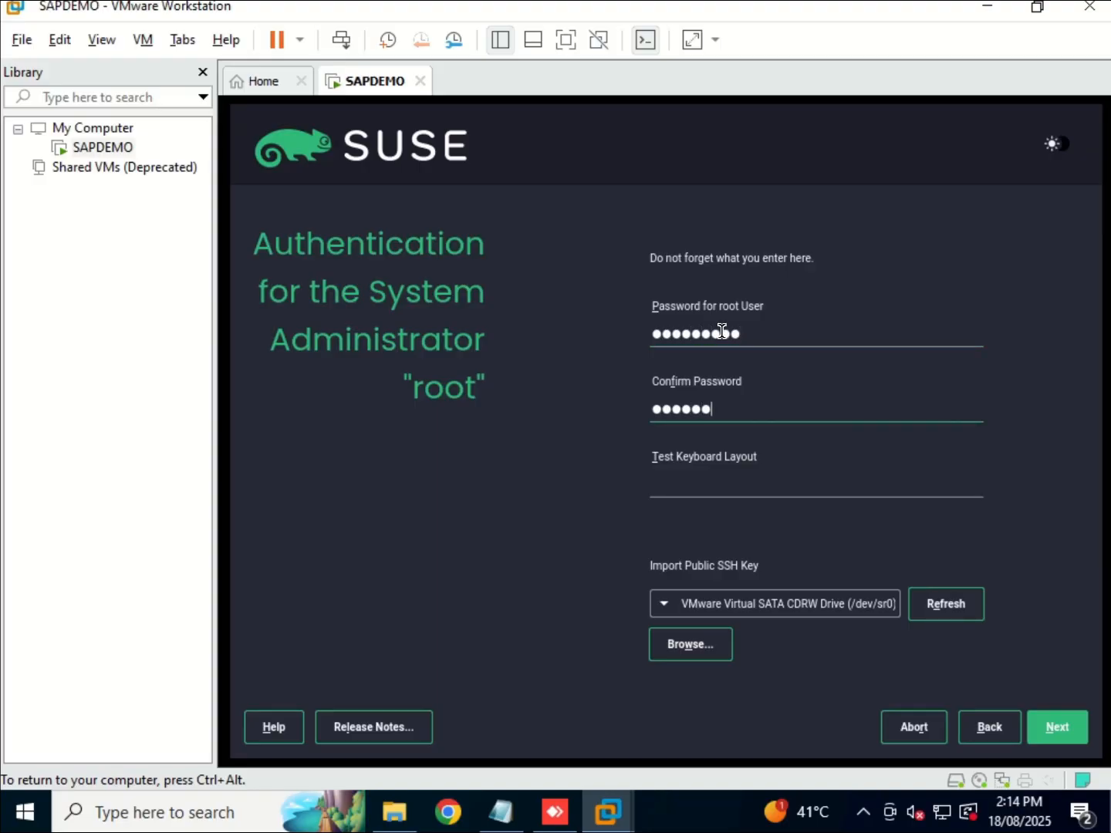
pyautogui.write('•')
pyautogui.click(1064, 736)
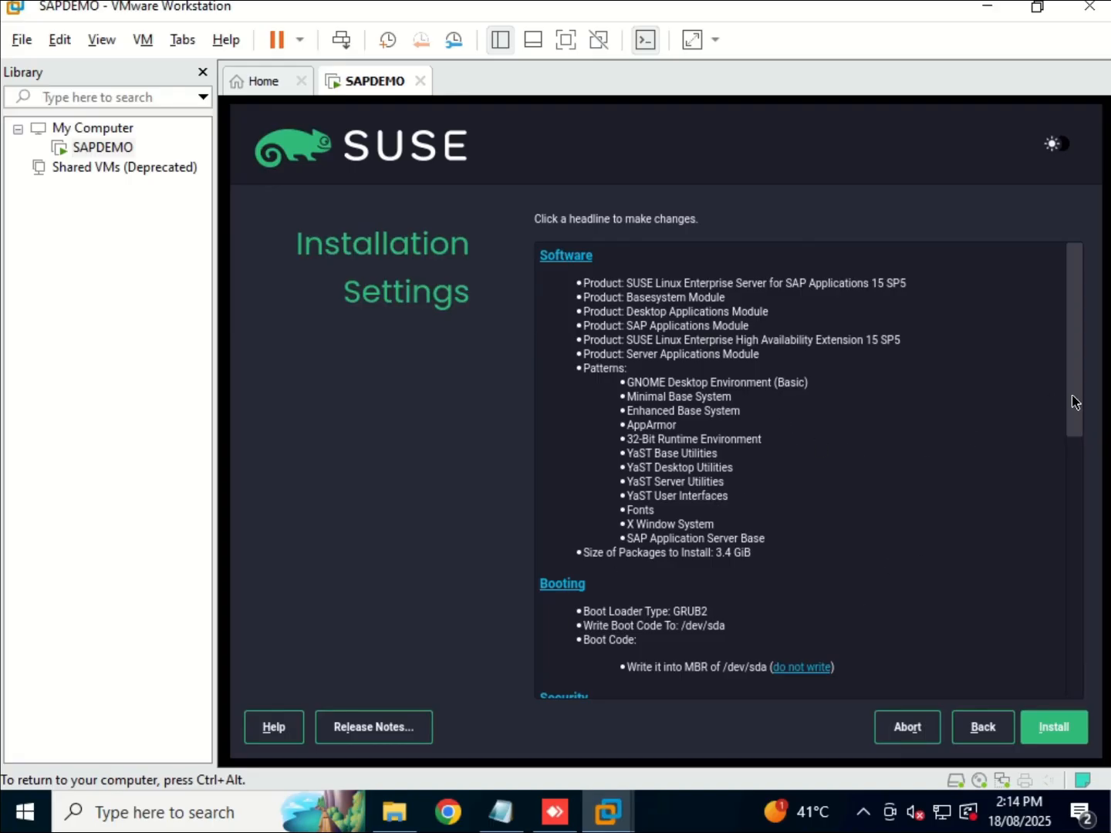
# Review the Installation Settings summary (GRUB2, 3.4 GiB packages) and confirm the SUSE installation.
pyautogui.scroll(-4, 1079, 463)
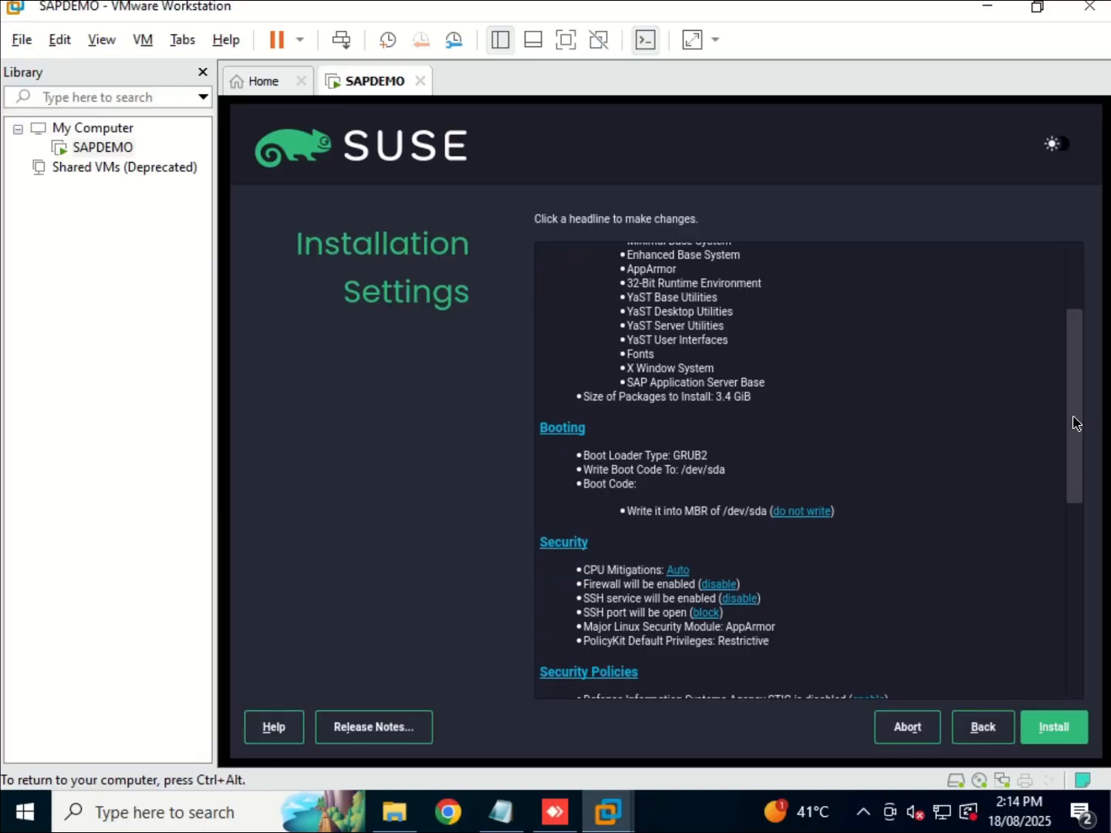
pyautogui.scroll(-5, 1083, 472)
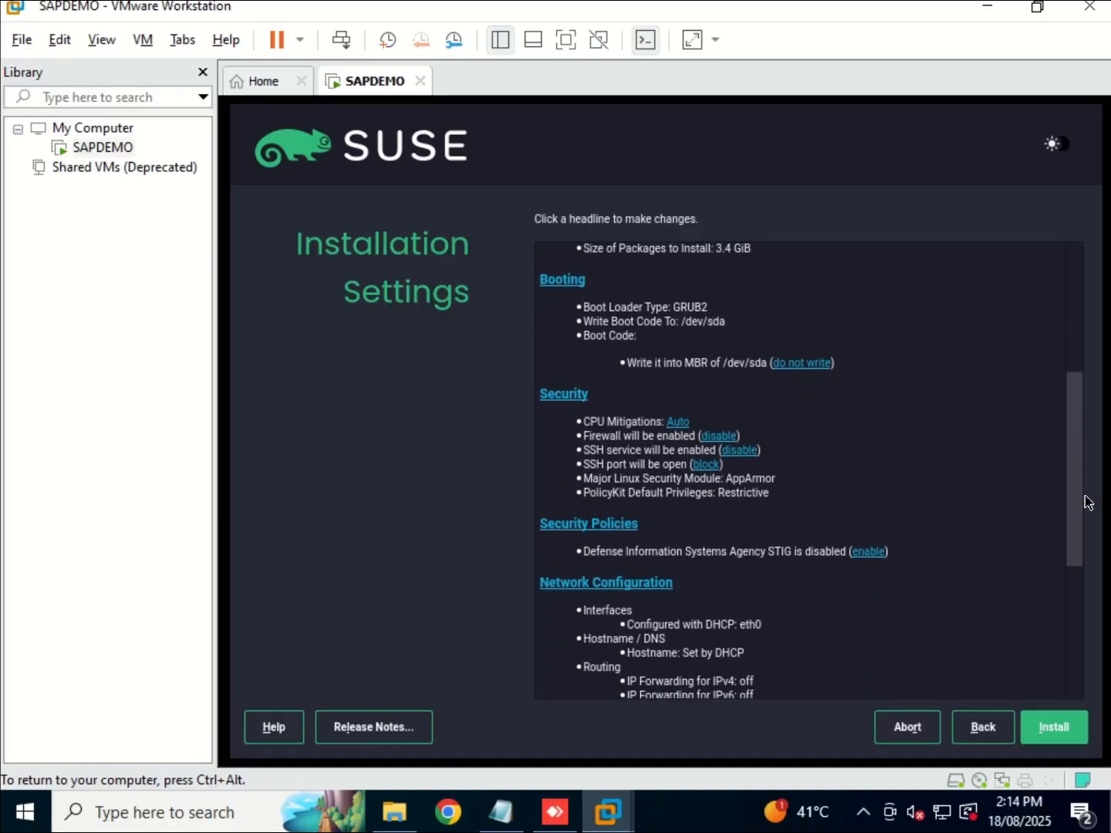
pyautogui.scroll(9, 1045, 324)
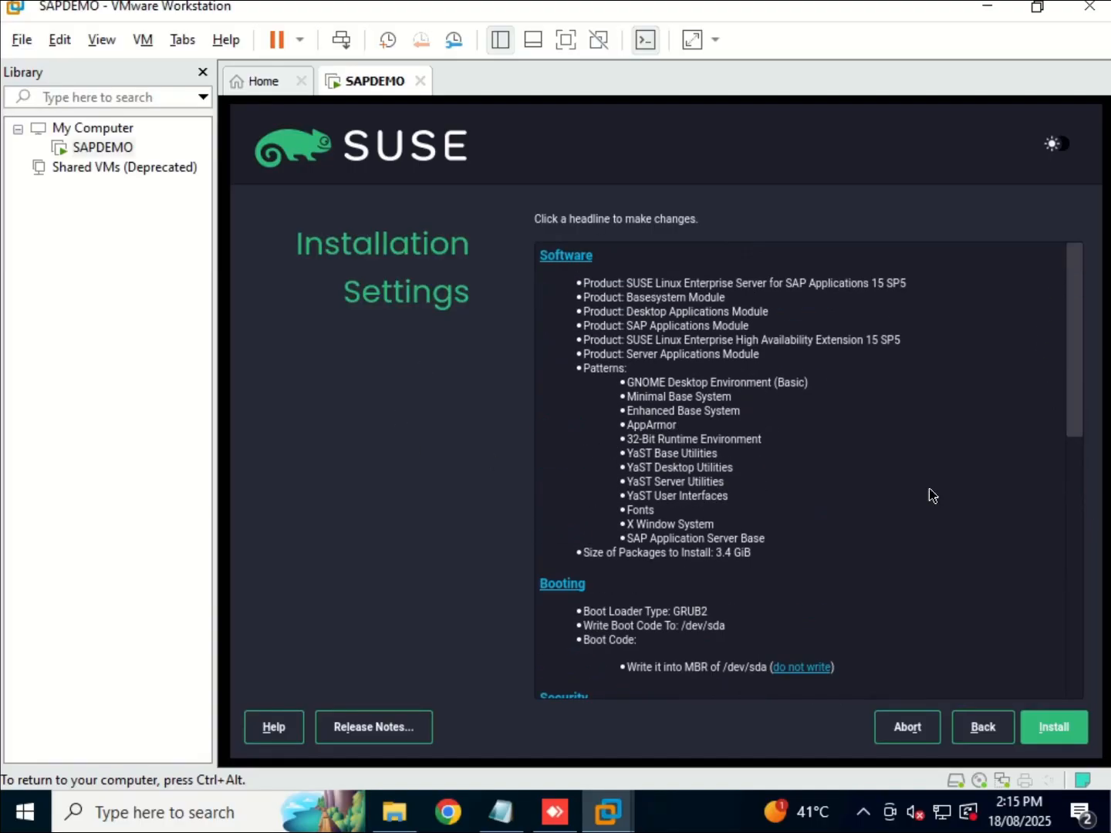
pyautogui.click(1052, 729)
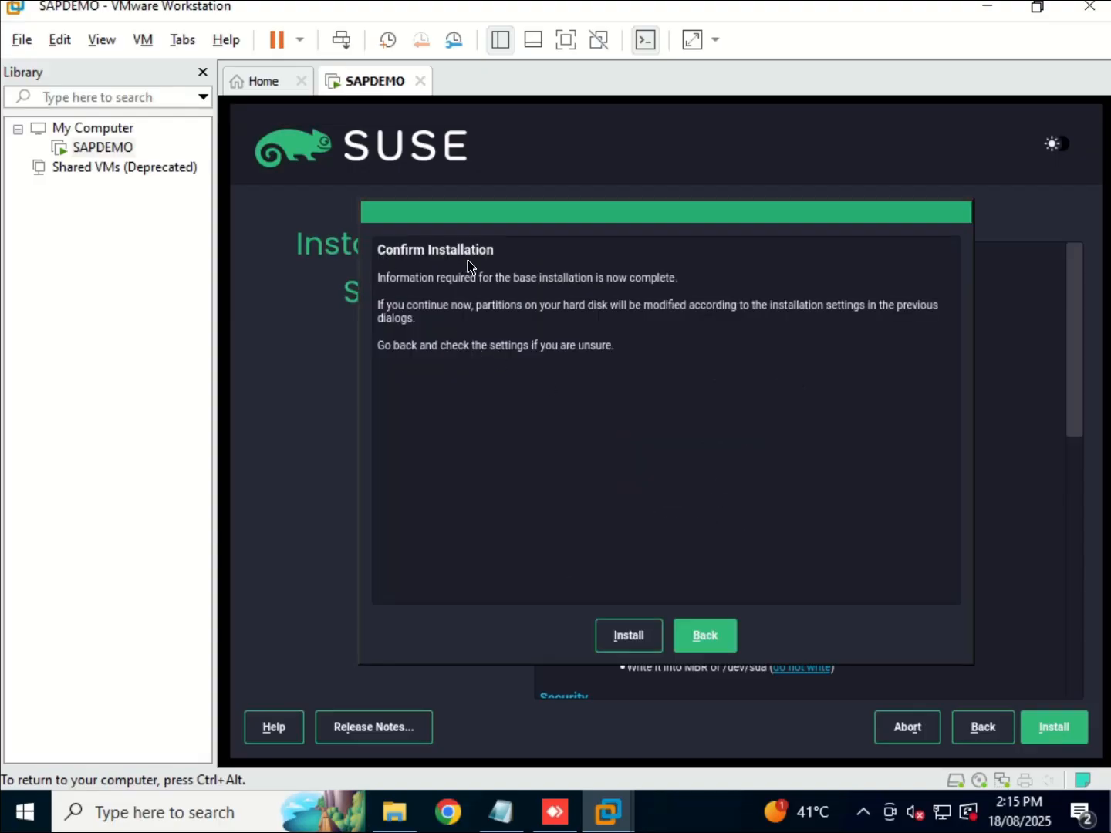
pyautogui.click(627, 636)
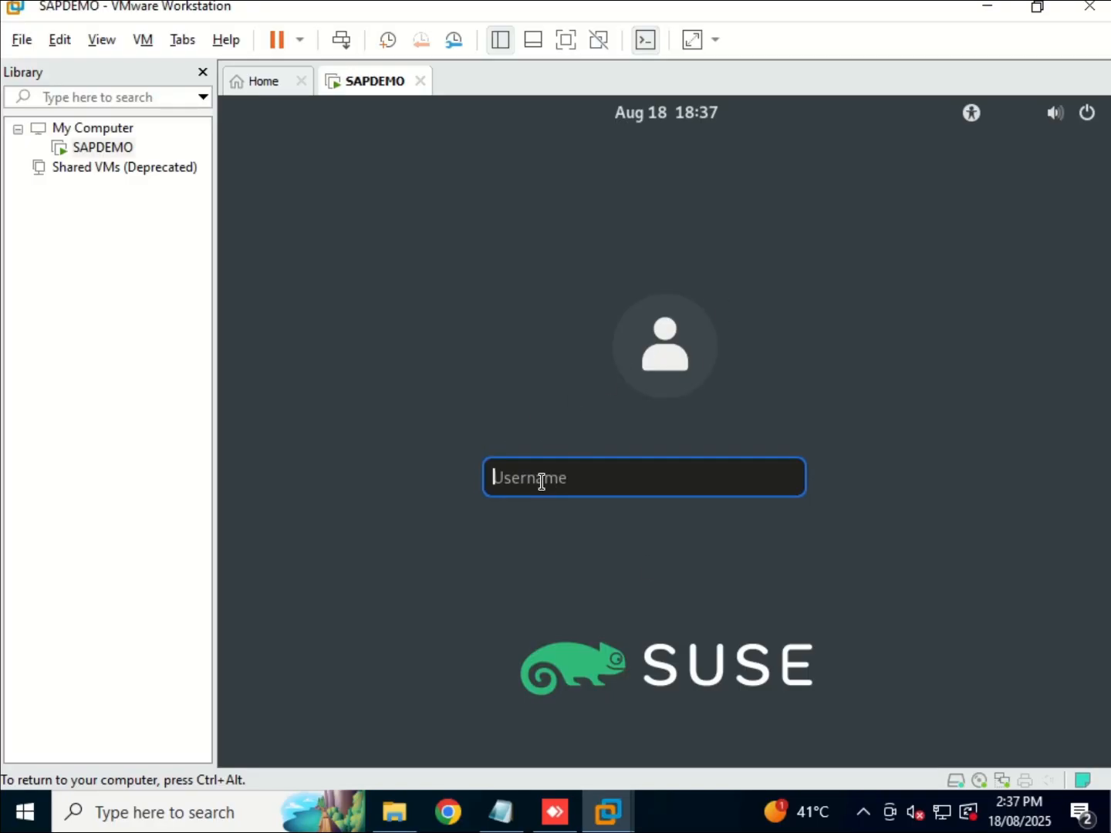
# Log in to SAPDEMO with username root and the root password.
pyautogui.write('root')
pyautogui.press('Return')
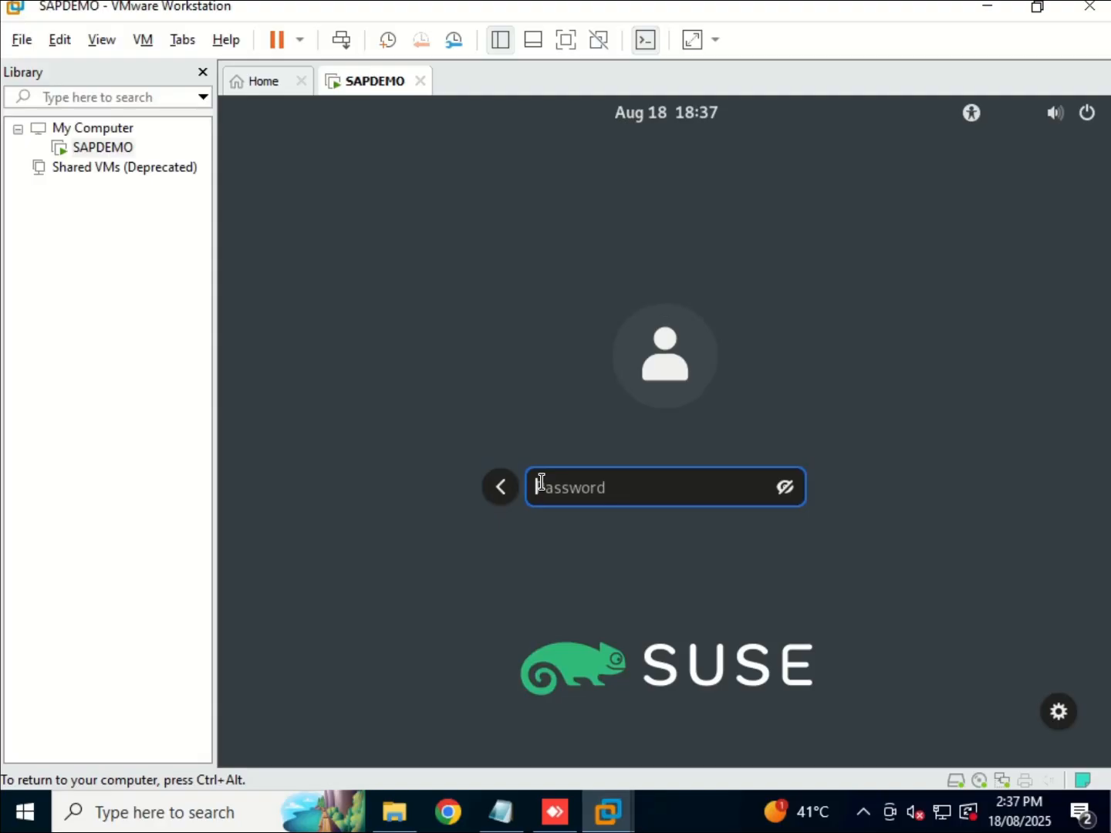
pyautogui.write('•••••••••')
pyautogui.press('Return')
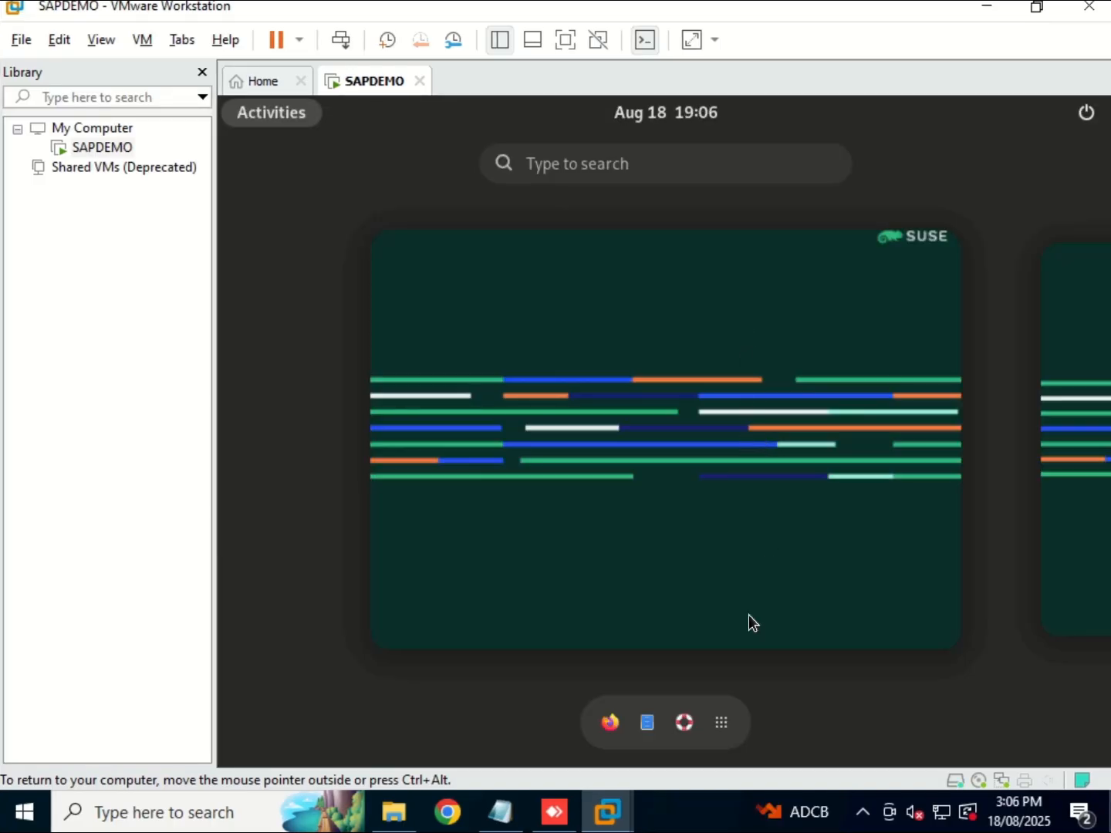
# Run df -h in a Terminal and highlight the /hana, /usr/sap, /home and /tmp rows.
pyautogui.click(723, 724)
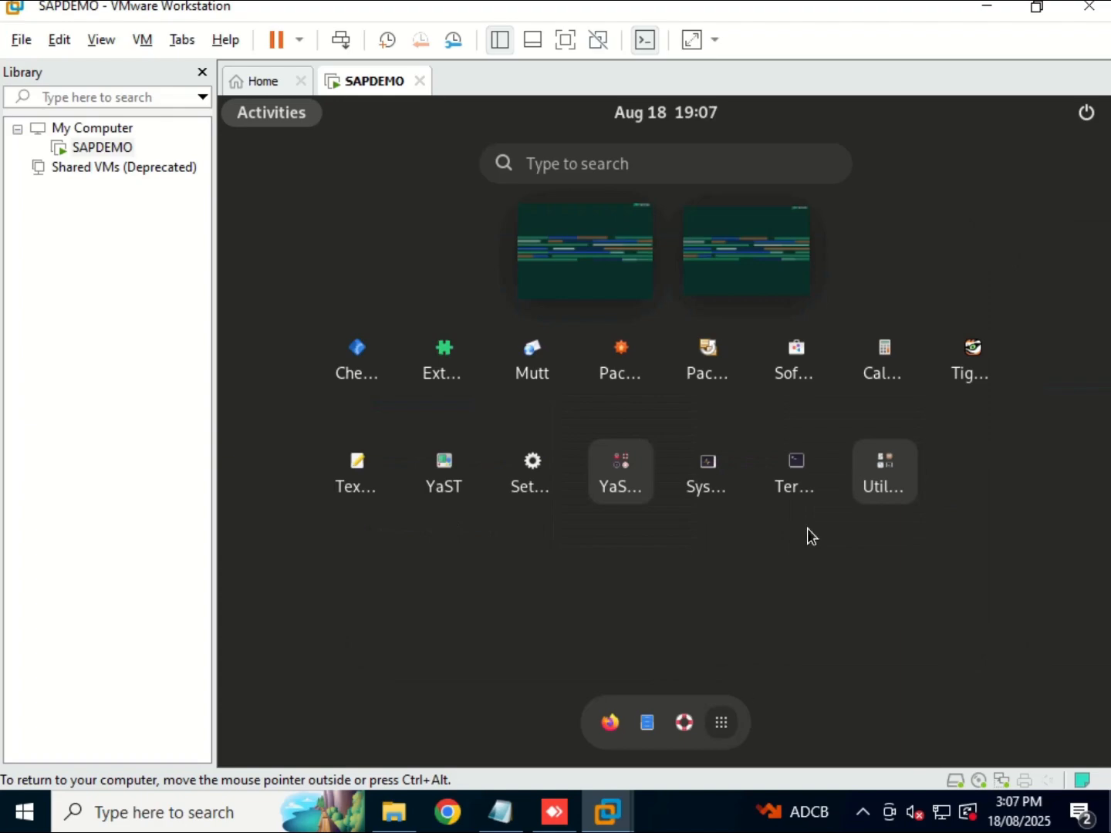
pyautogui.click(807, 473)
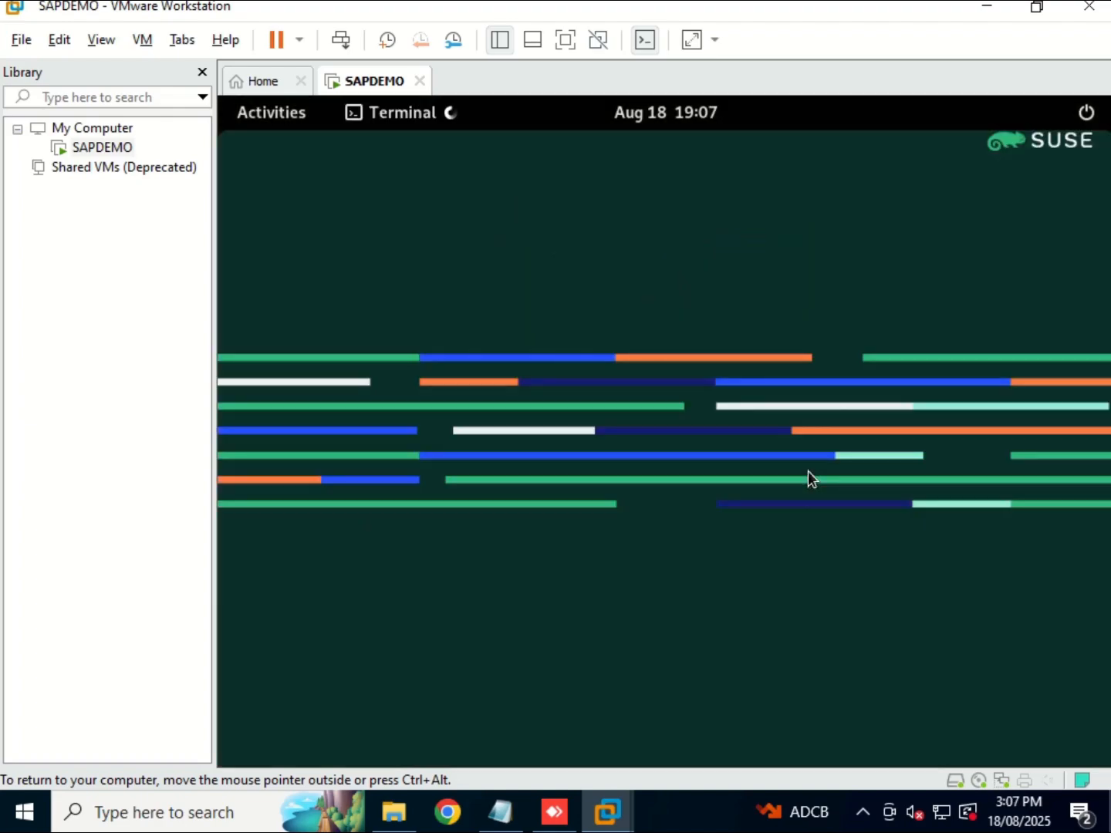
pyautogui.write('df ')
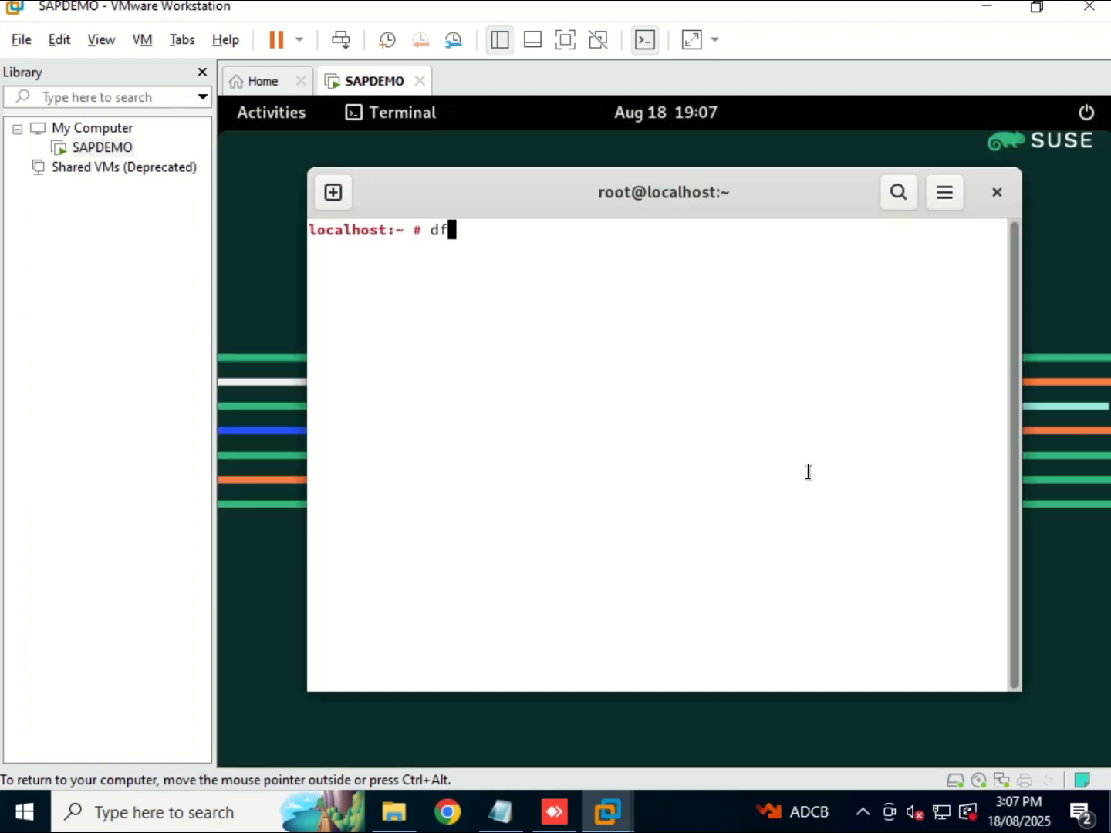
pyautogui.write('-h')
pyautogui.press('Return')
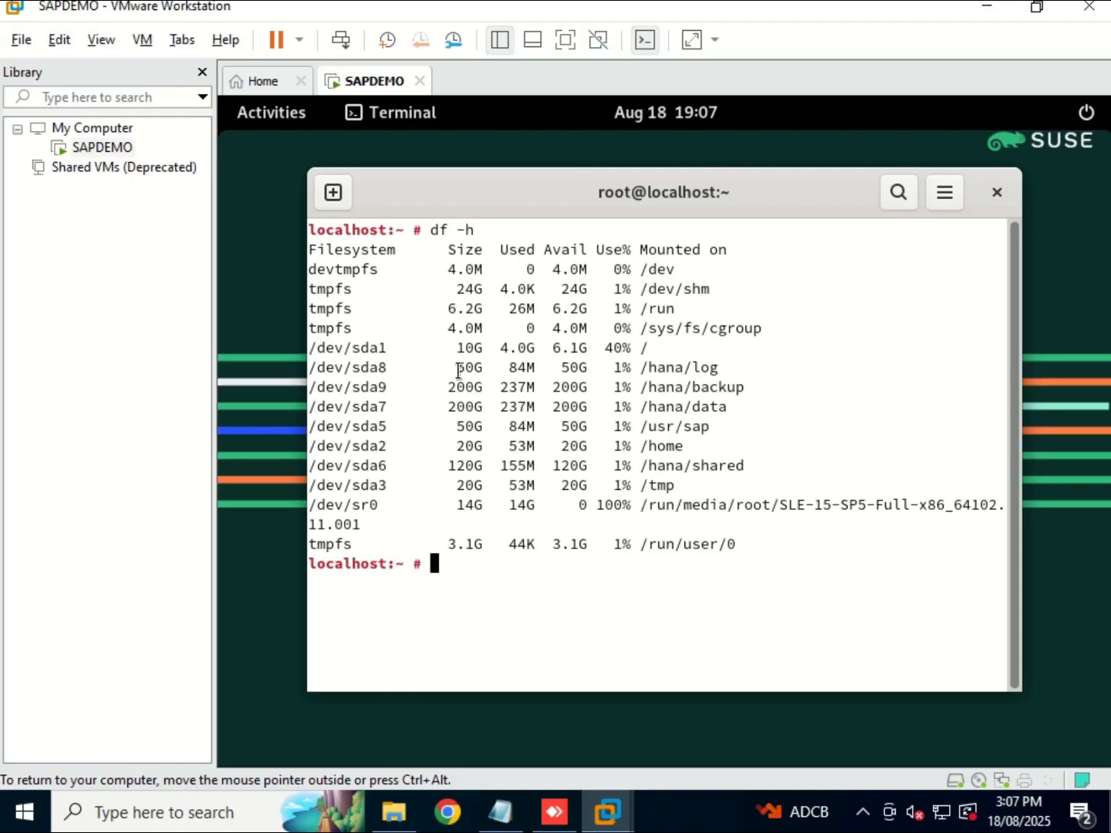
pyautogui.moveTo(458, 370); pyautogui.dragTo(711, 471)
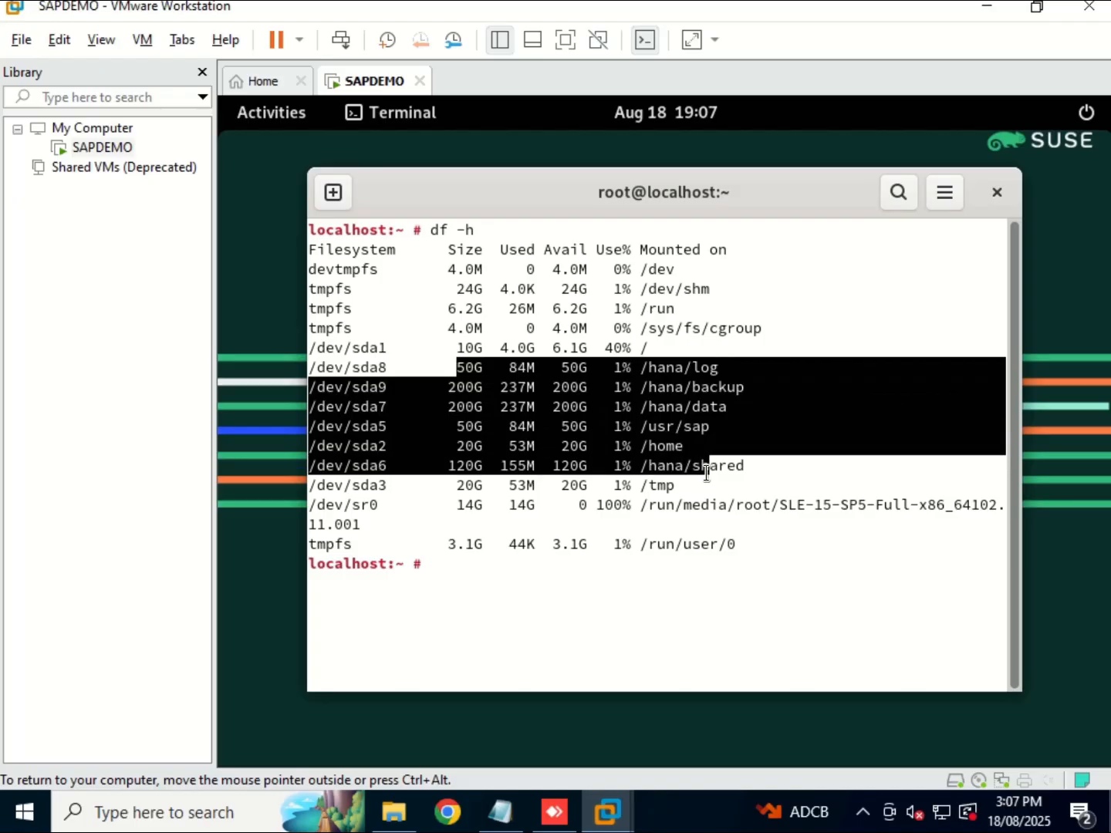
pyautogui.moveTo(754, 394); pyautogui.dragTo(735, 487)
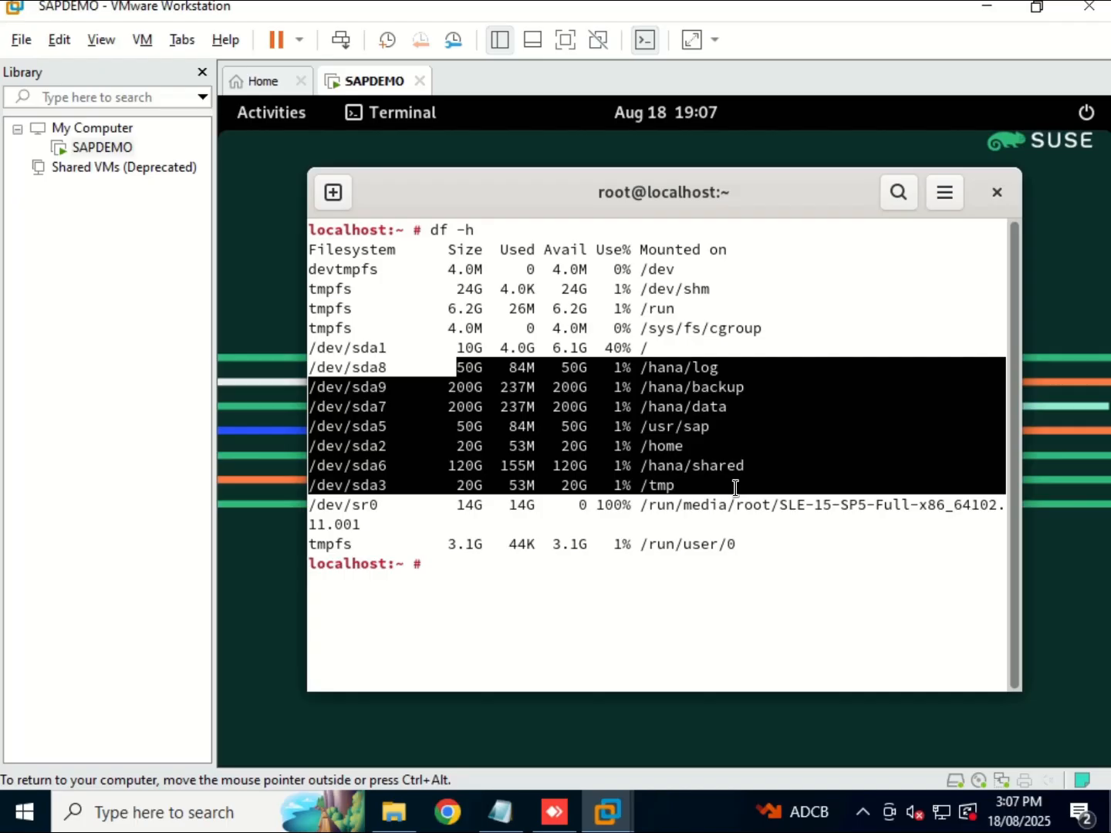